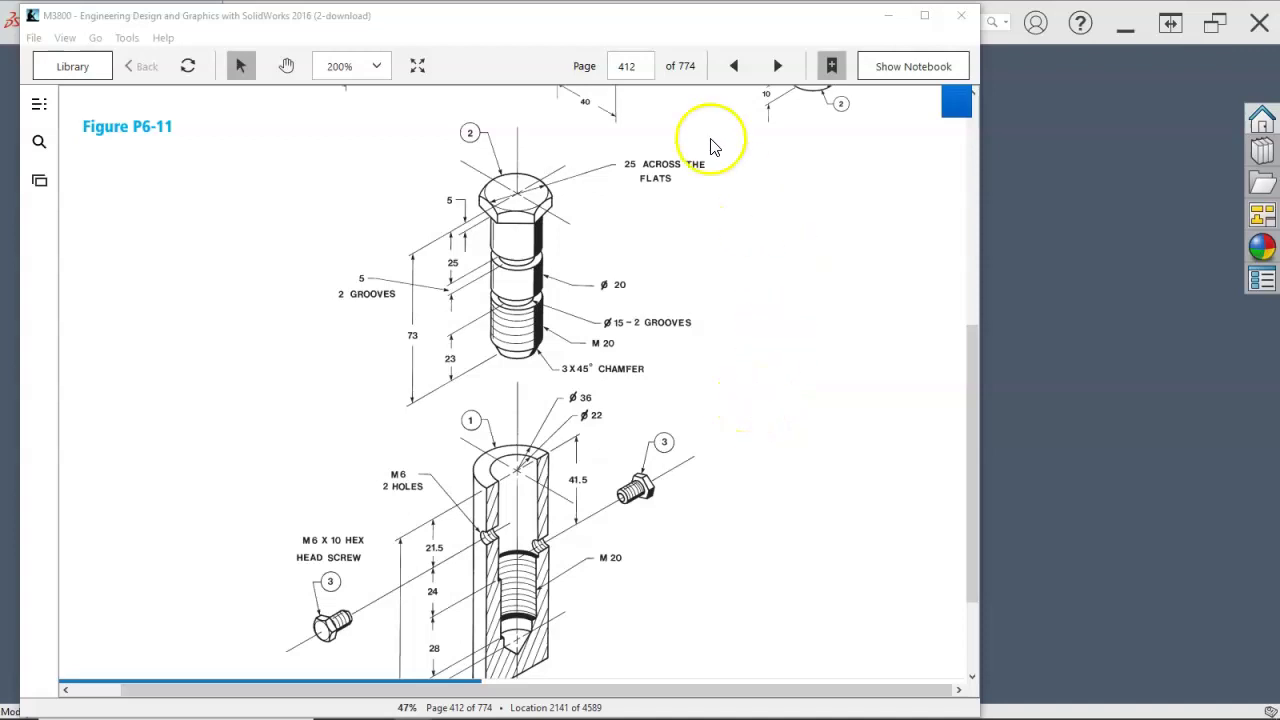
Bring the VitalSource Bookshelf window showing Figure P6-11 to the front
left_click(641, 30)
Move the book aside, create a Part mm document, and start a sketch on Front Plane
left_click_drag(641, 30, 1279, 90)
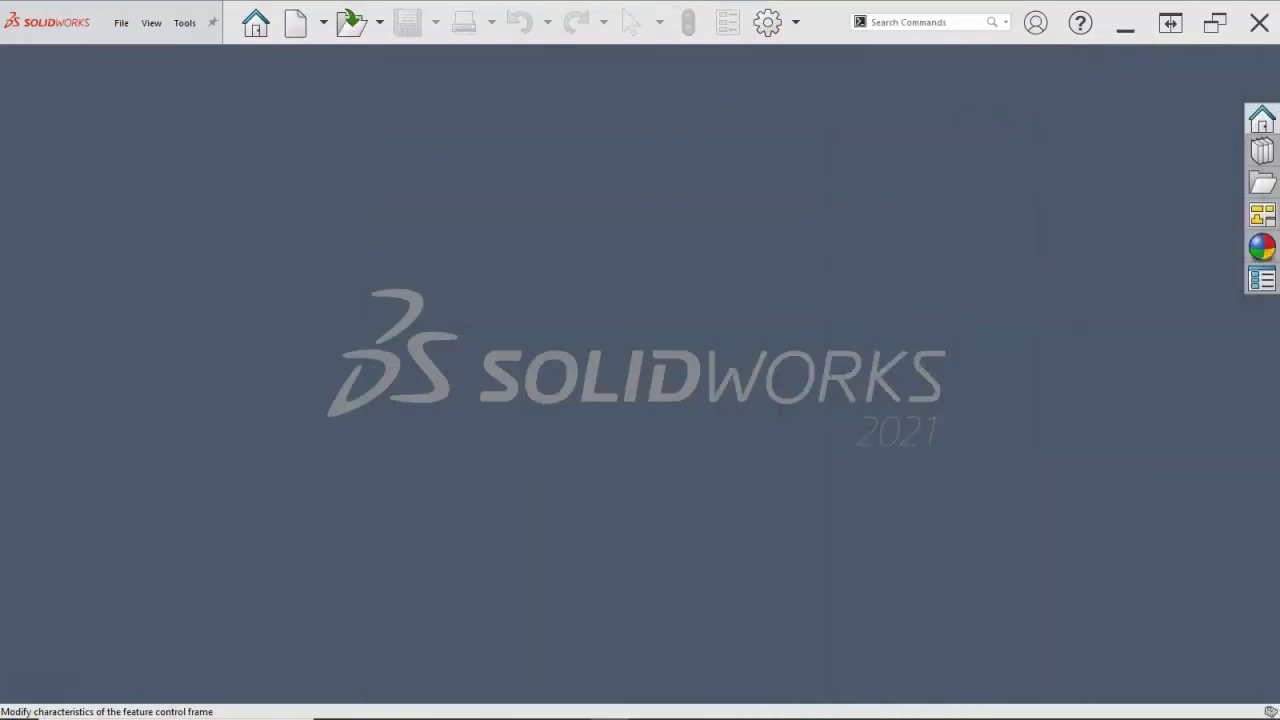
left_click(294, 26)
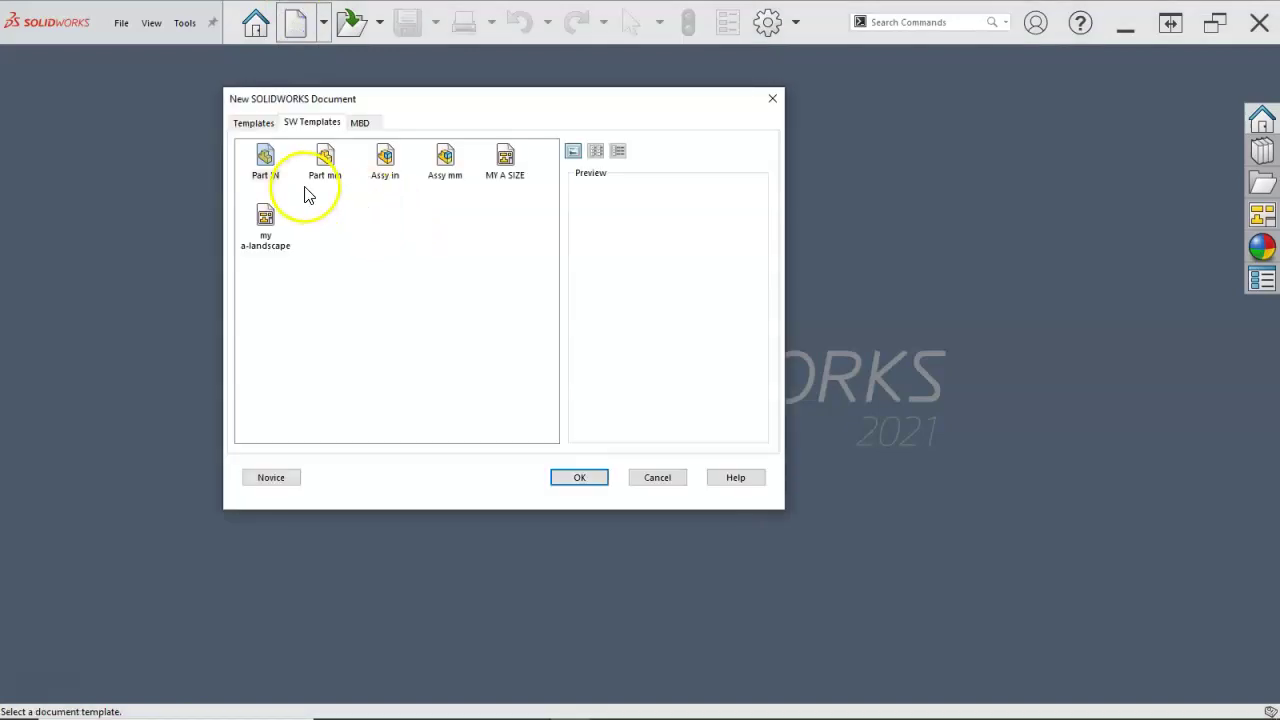
double_click(329, 158)
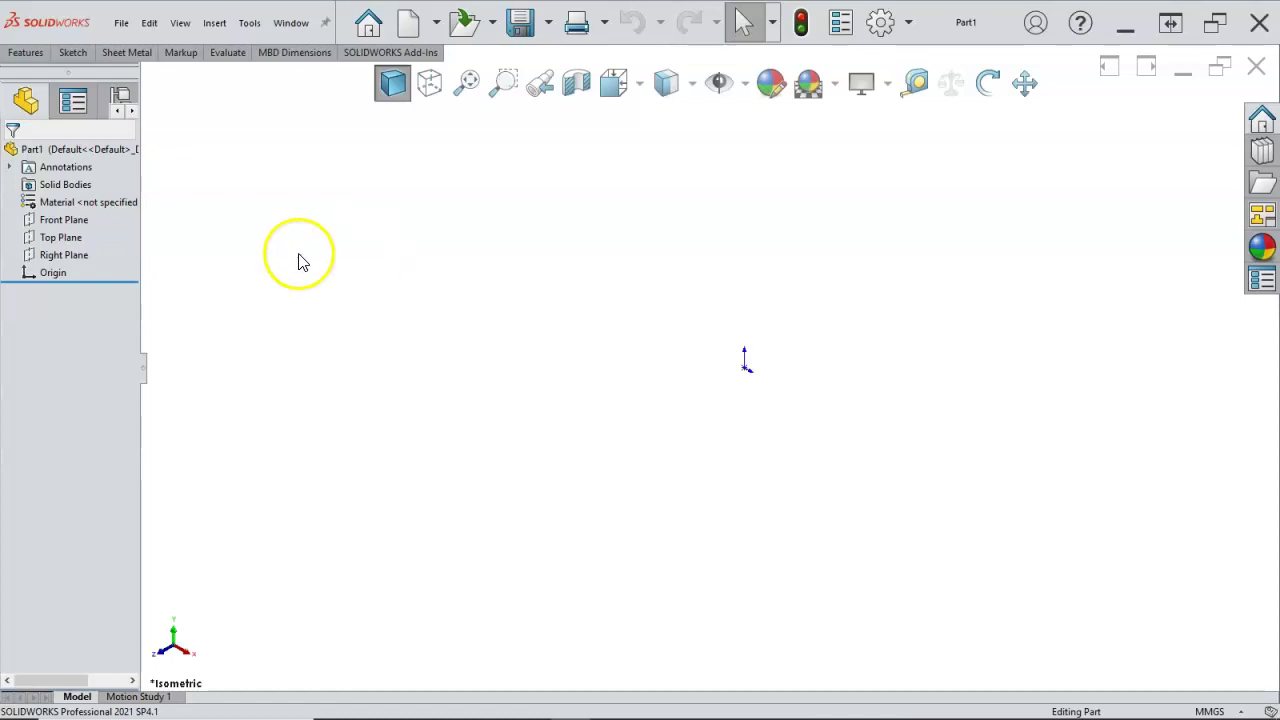
left_click(82, 224)
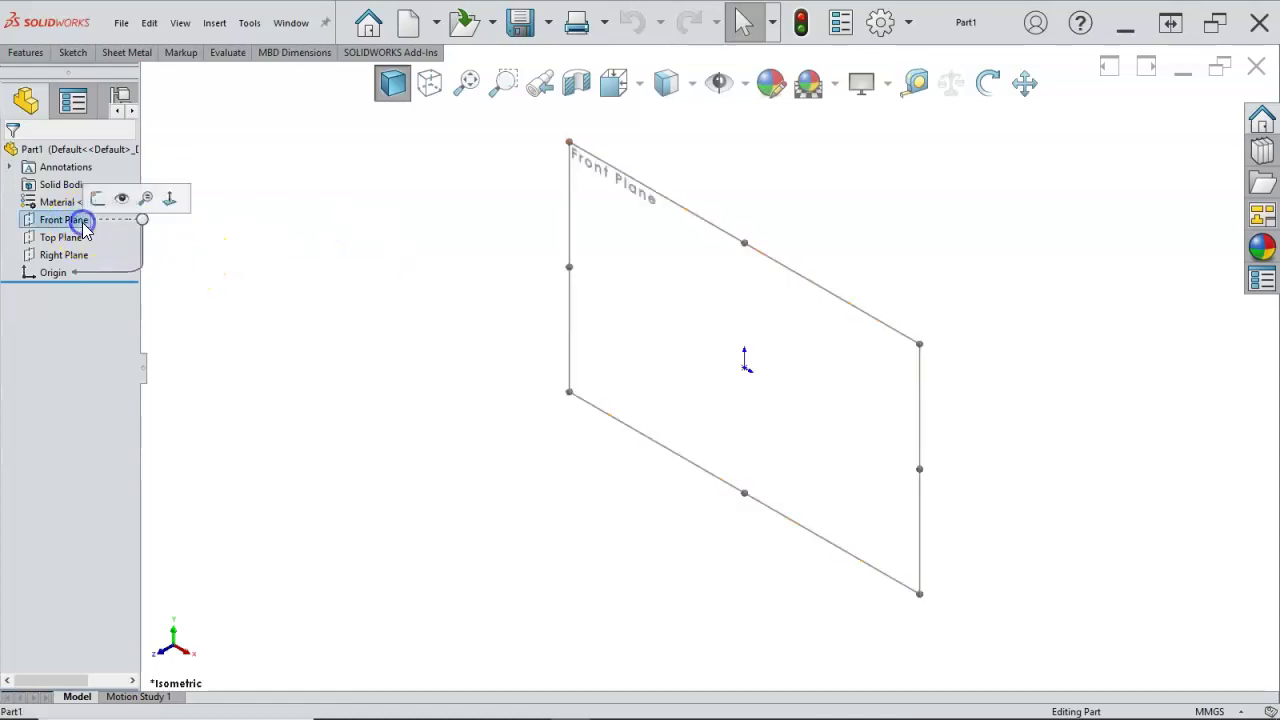
left_click(97, 198)
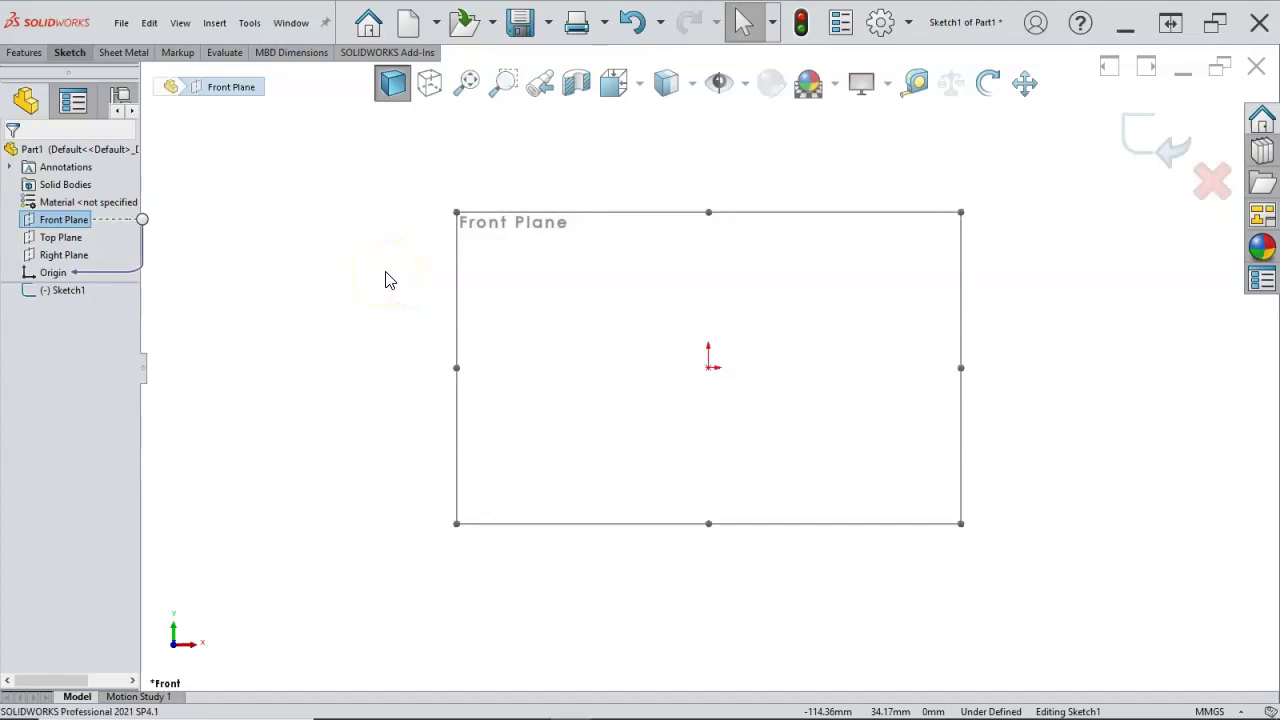
Draw a vertical, infinite-length construction line through the origin
key("l")
left_click(38, 336)
left_click(36, 354)
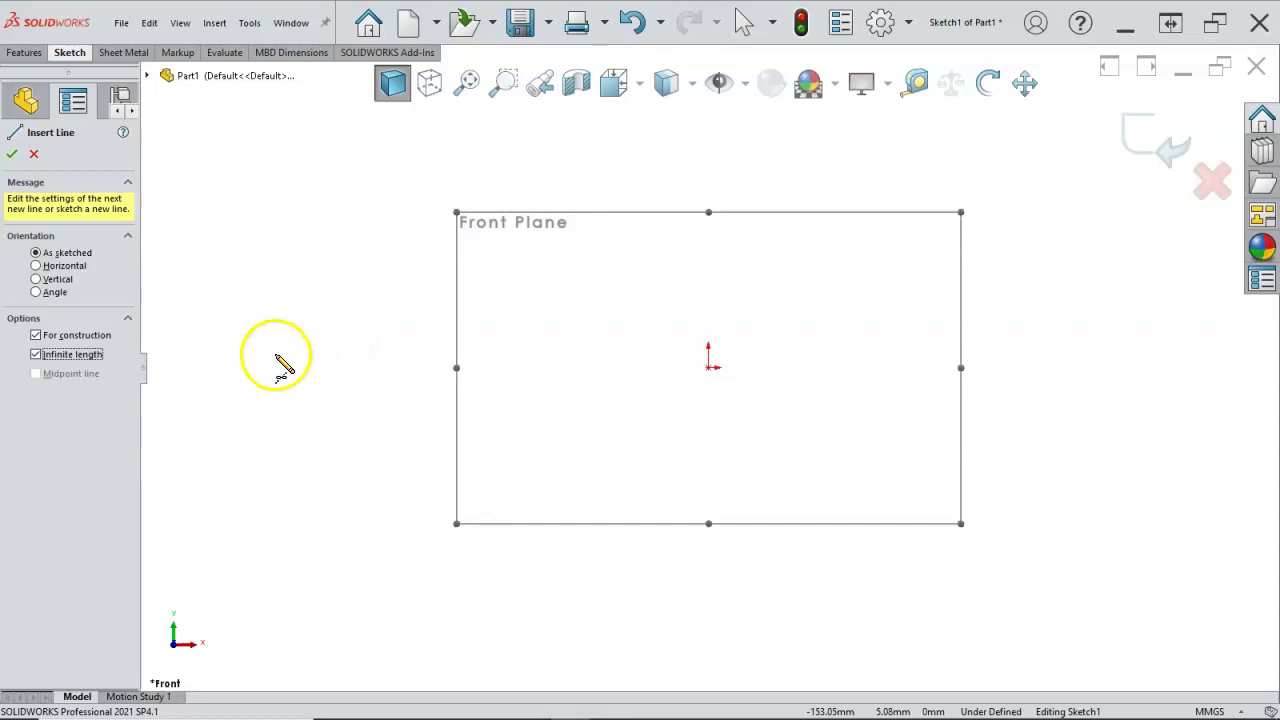
left_click(37, 280)
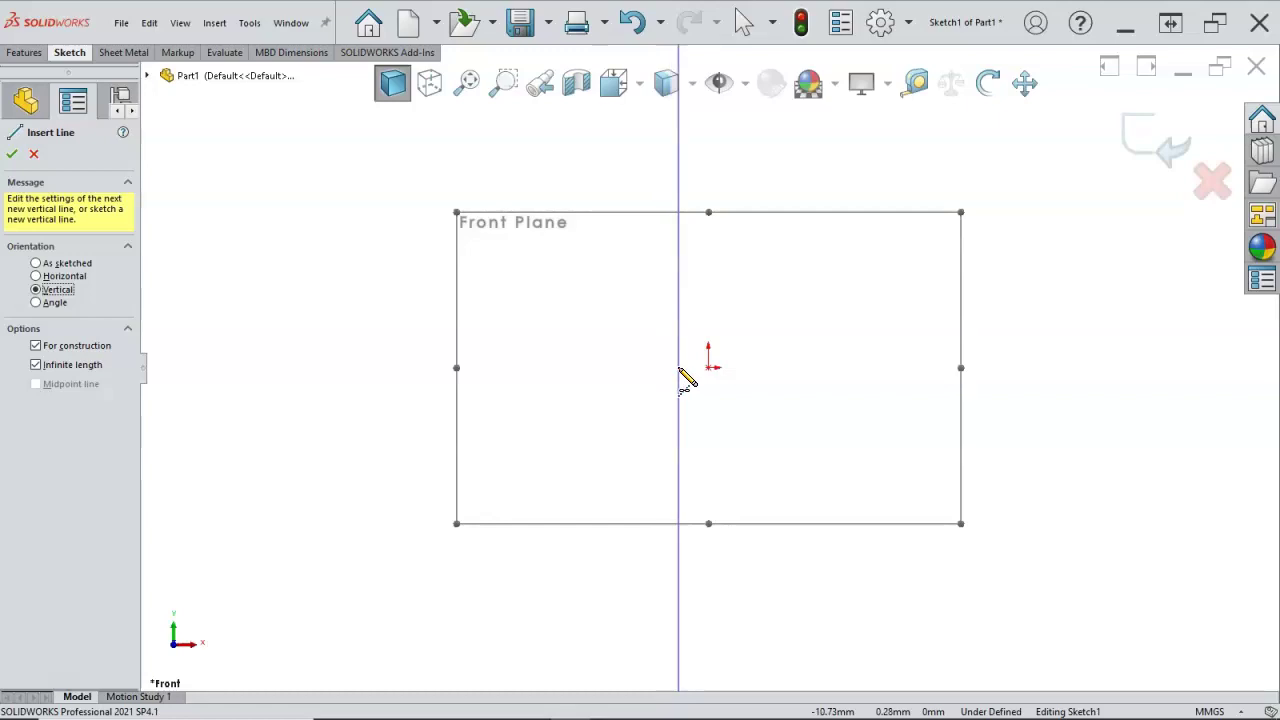
left_click(709, 368)
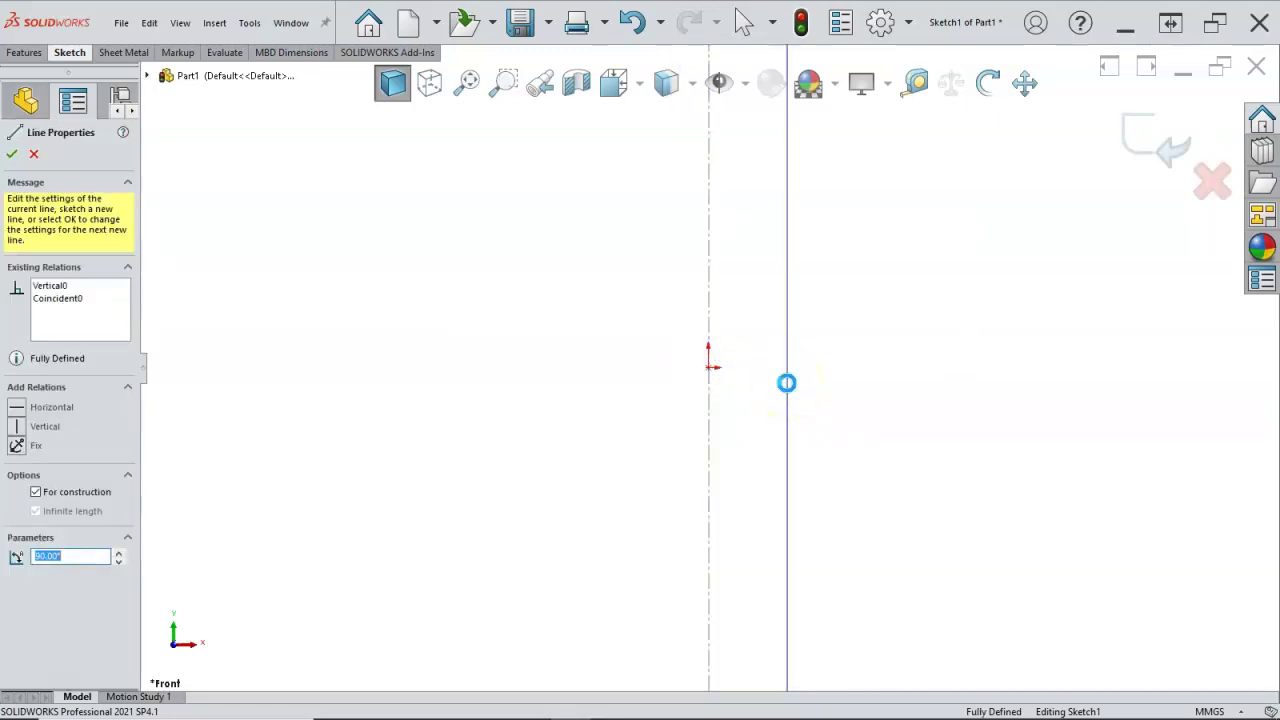
key("Escape")
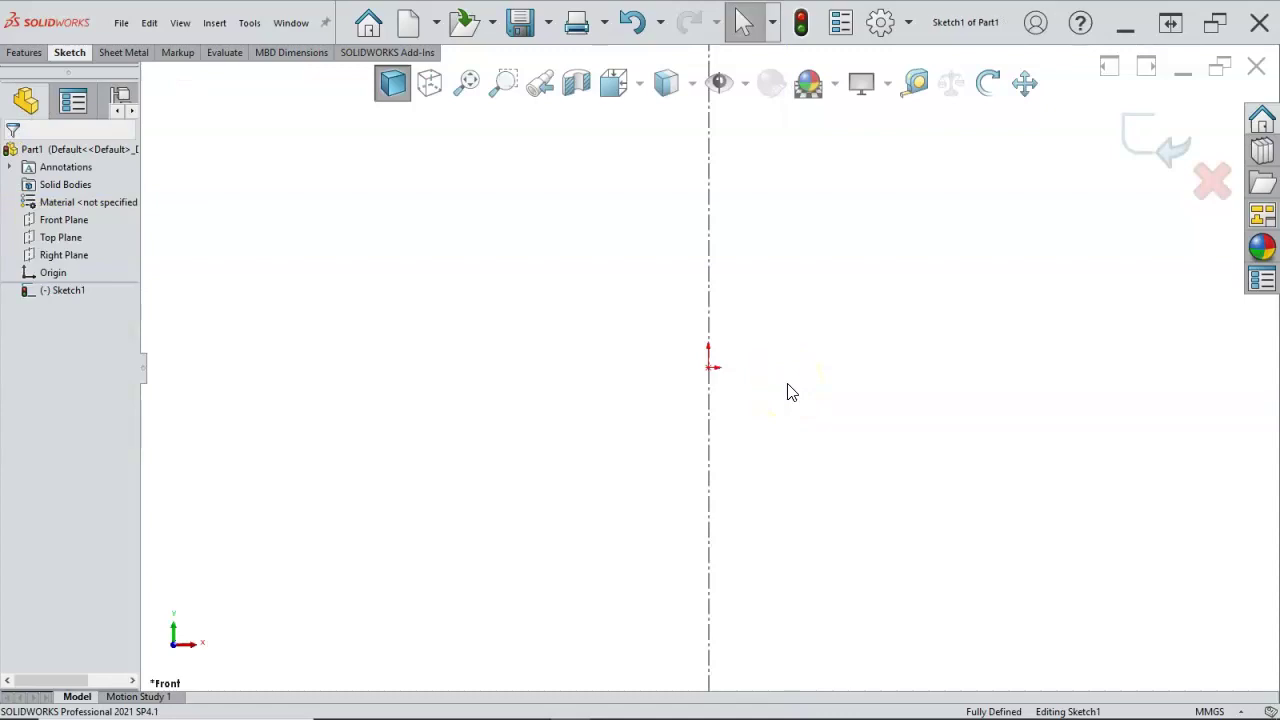
Start the outline at the origin with the bottom edge, 45° chamfer, lower shank and first groove
key("l")
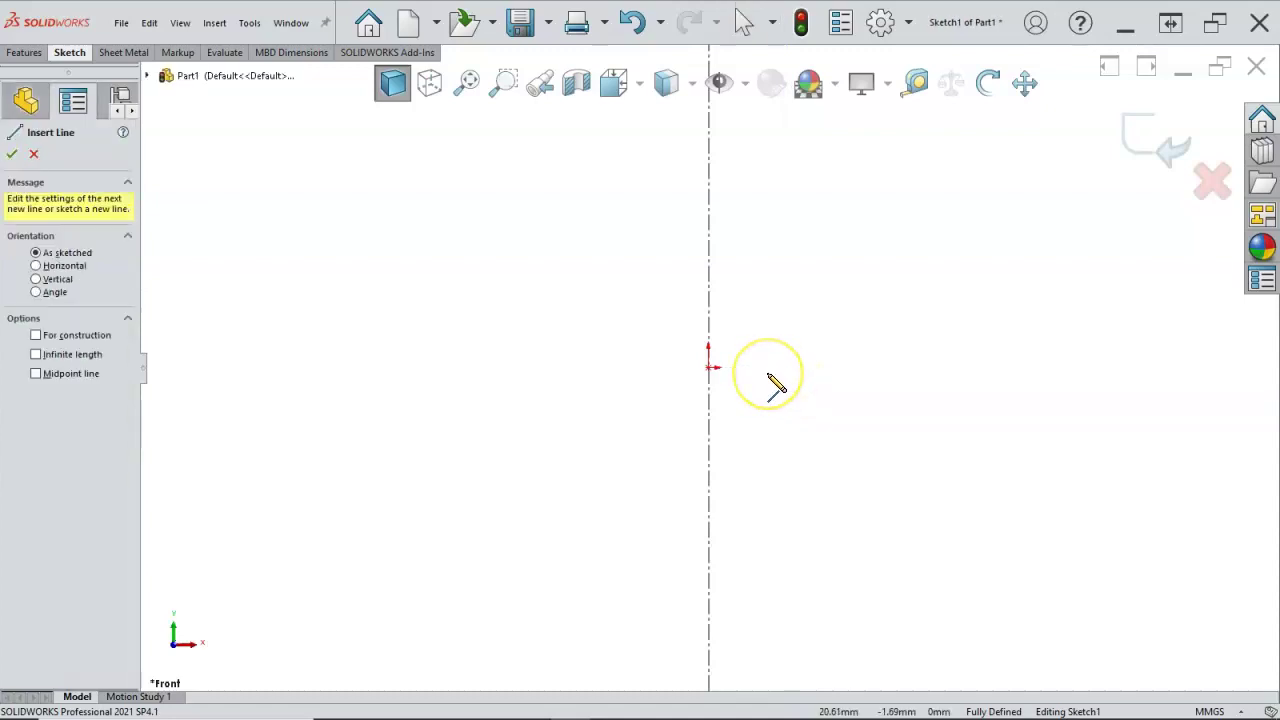
key("s")
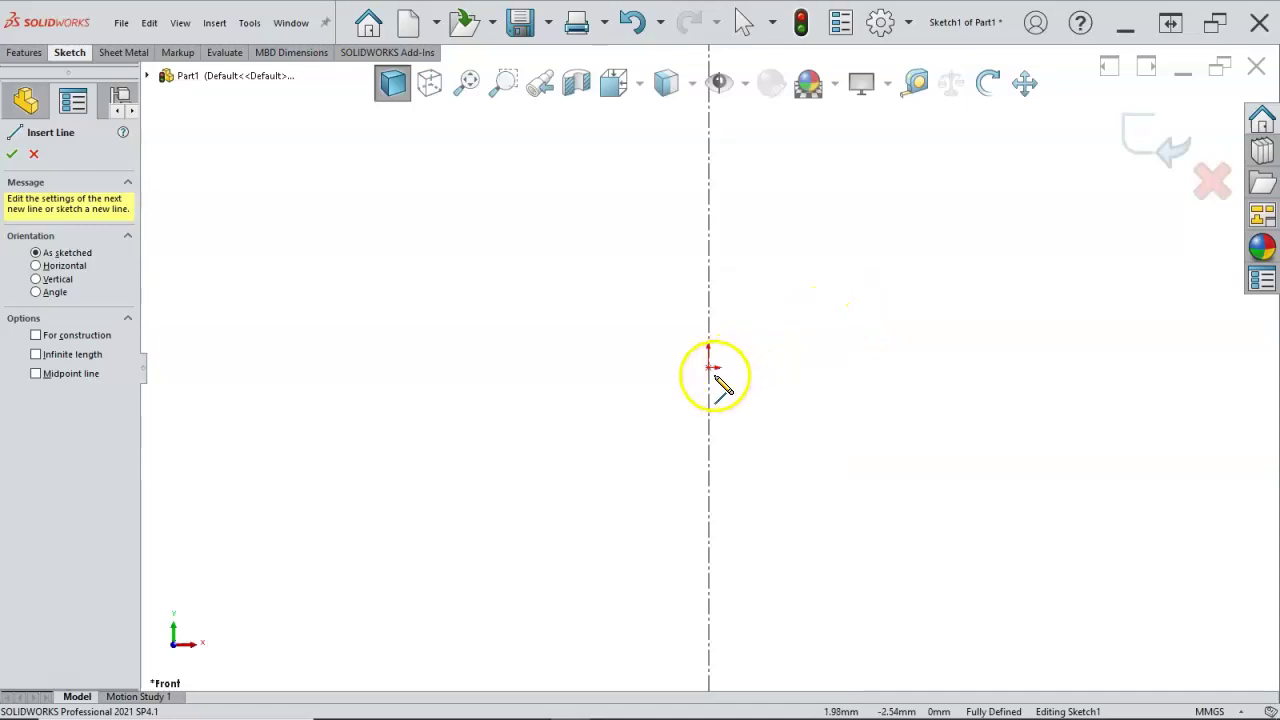
mouse_move(711, 369)
left_mouse_down()
mouse_move(760, 374)
mouse_move(738, 368)
left_mouse_up()
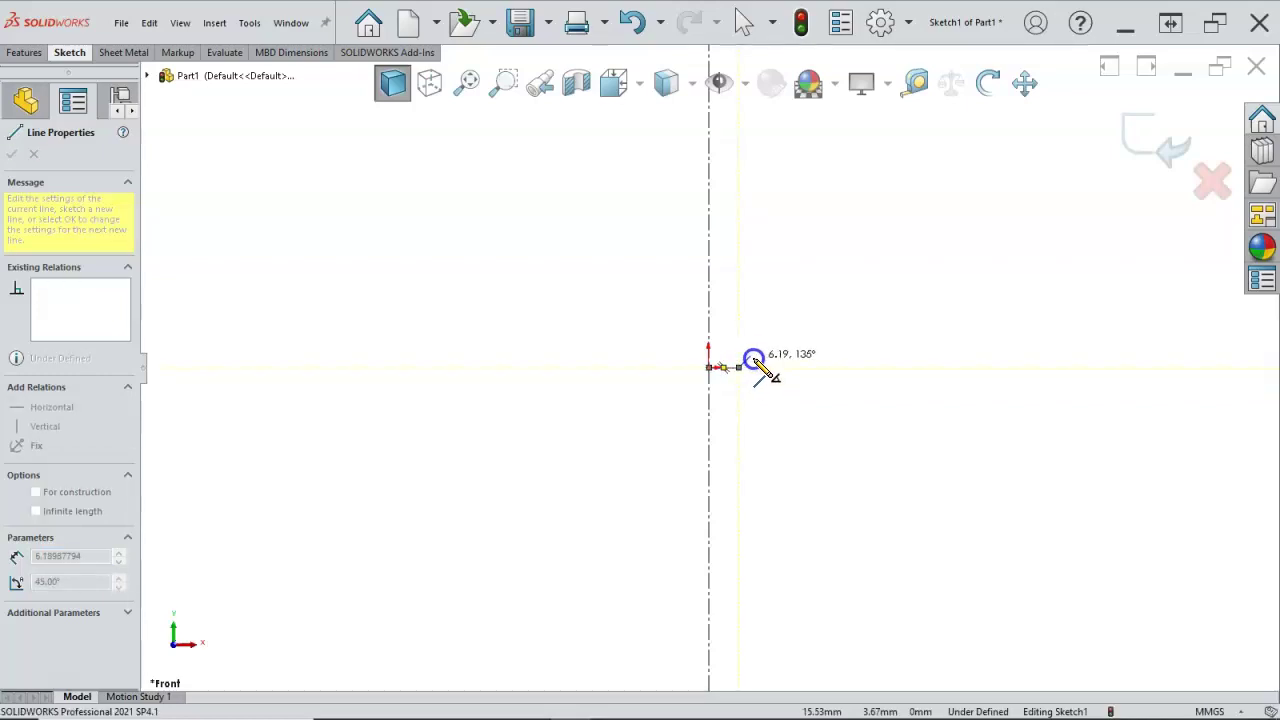
left_click(751, 359)
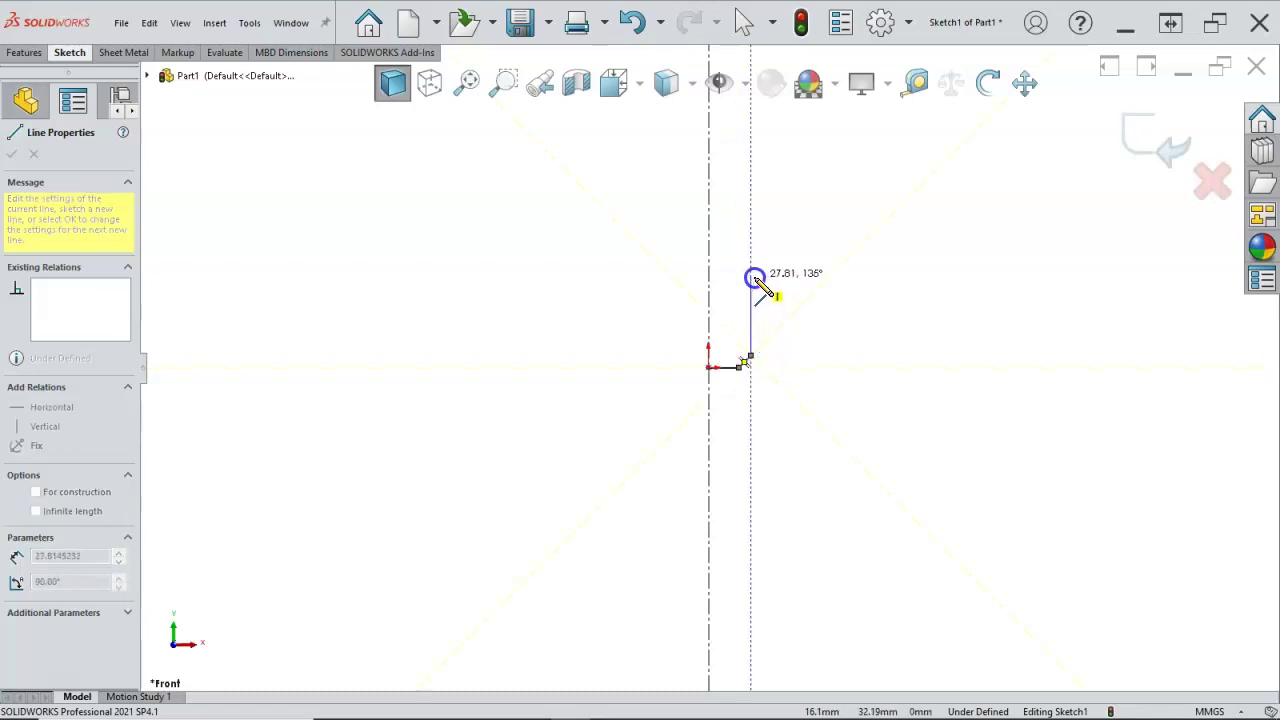
left_click(755, 278)
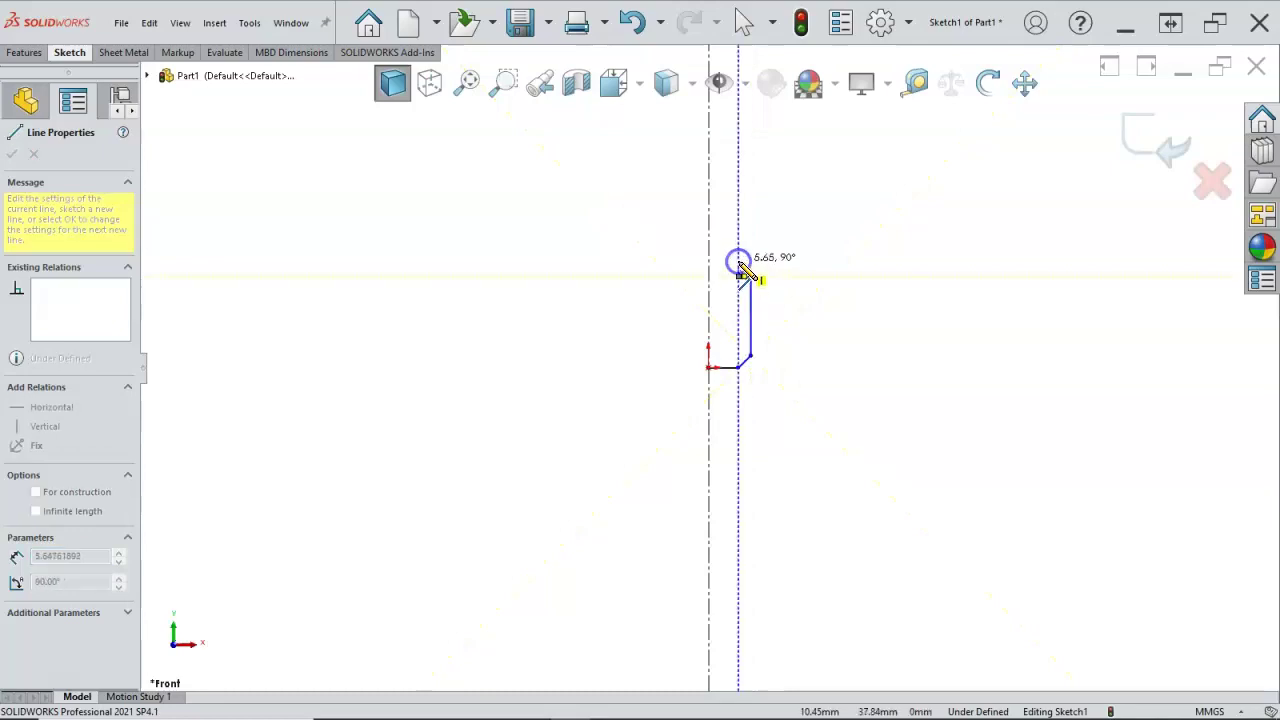
left_click(738, 262)
left_click(751, 261)
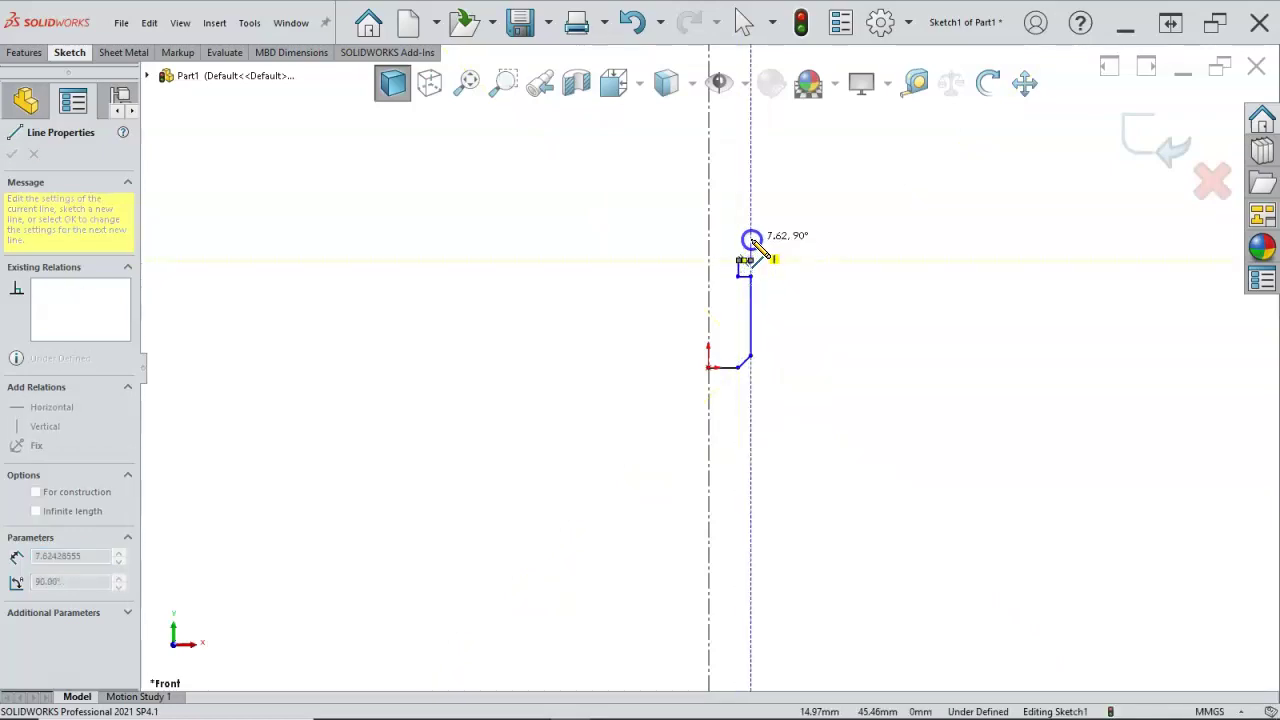
Add the second groove, upper shank and top edge, closing the profile back at the origin
left_click(751, 240)
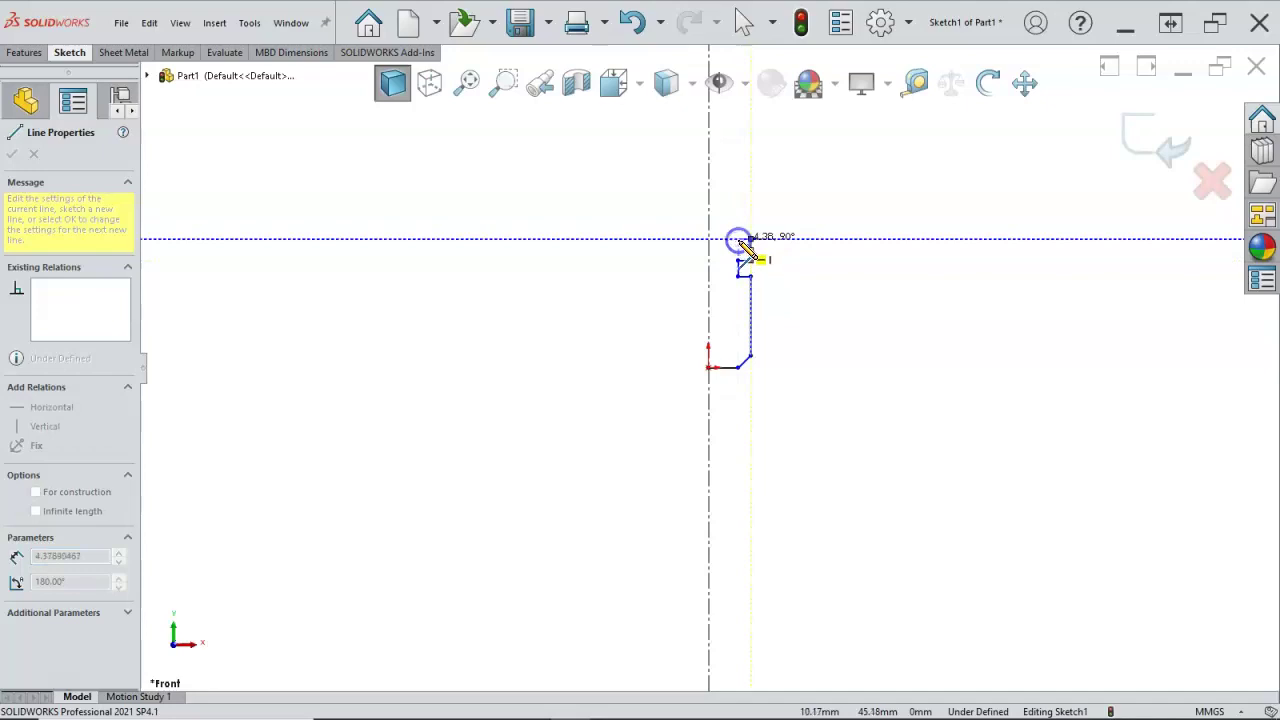
left_click(738, 240)
left_click(738, 223)
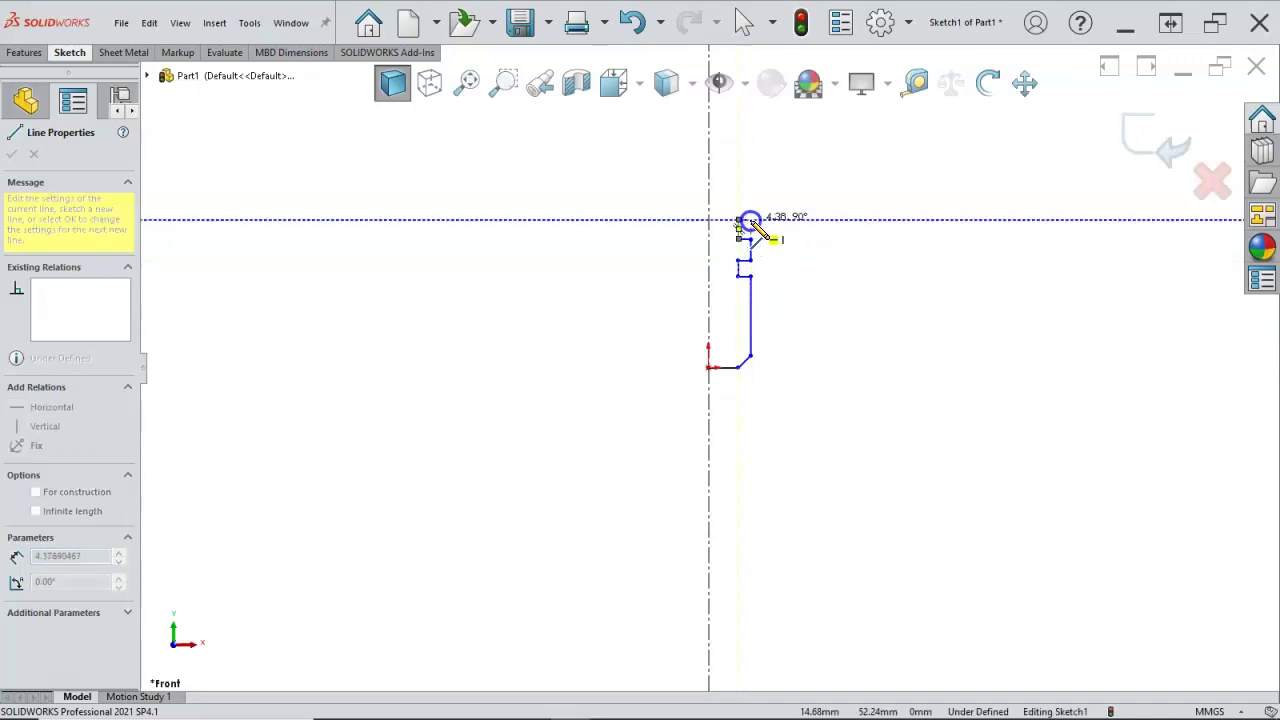
left_click(751, 221)
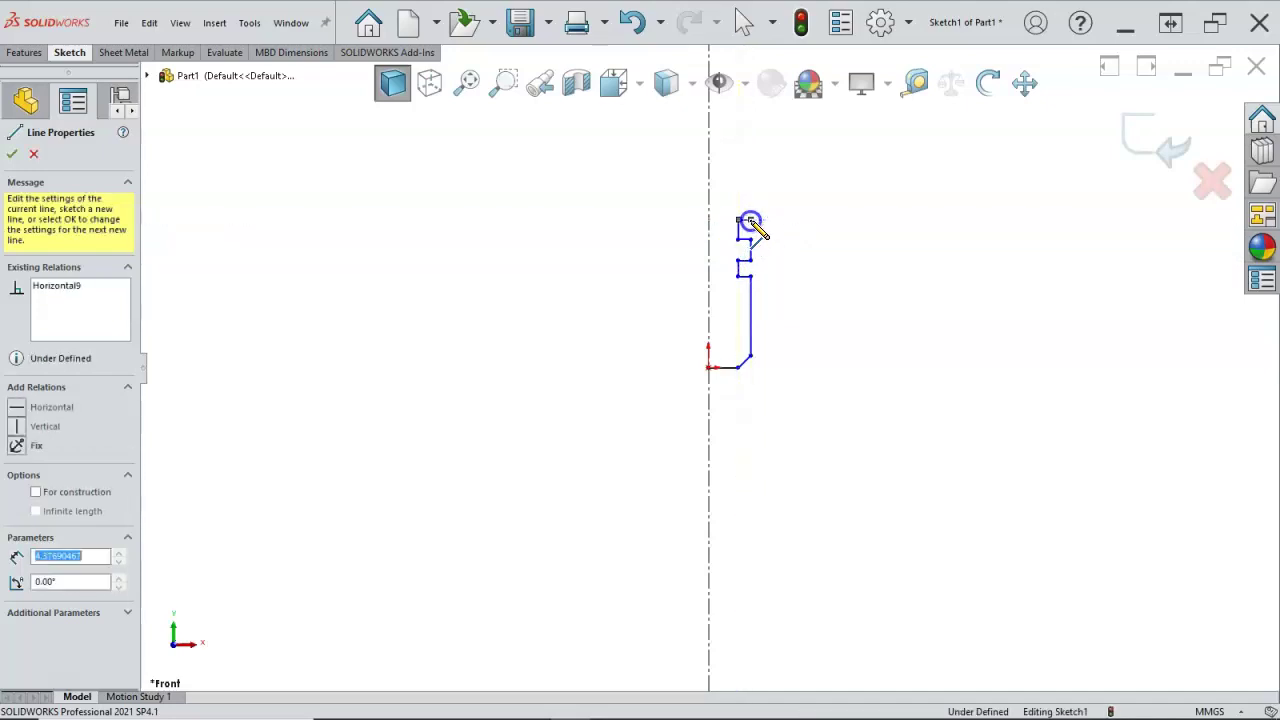
left_click(752, 157)
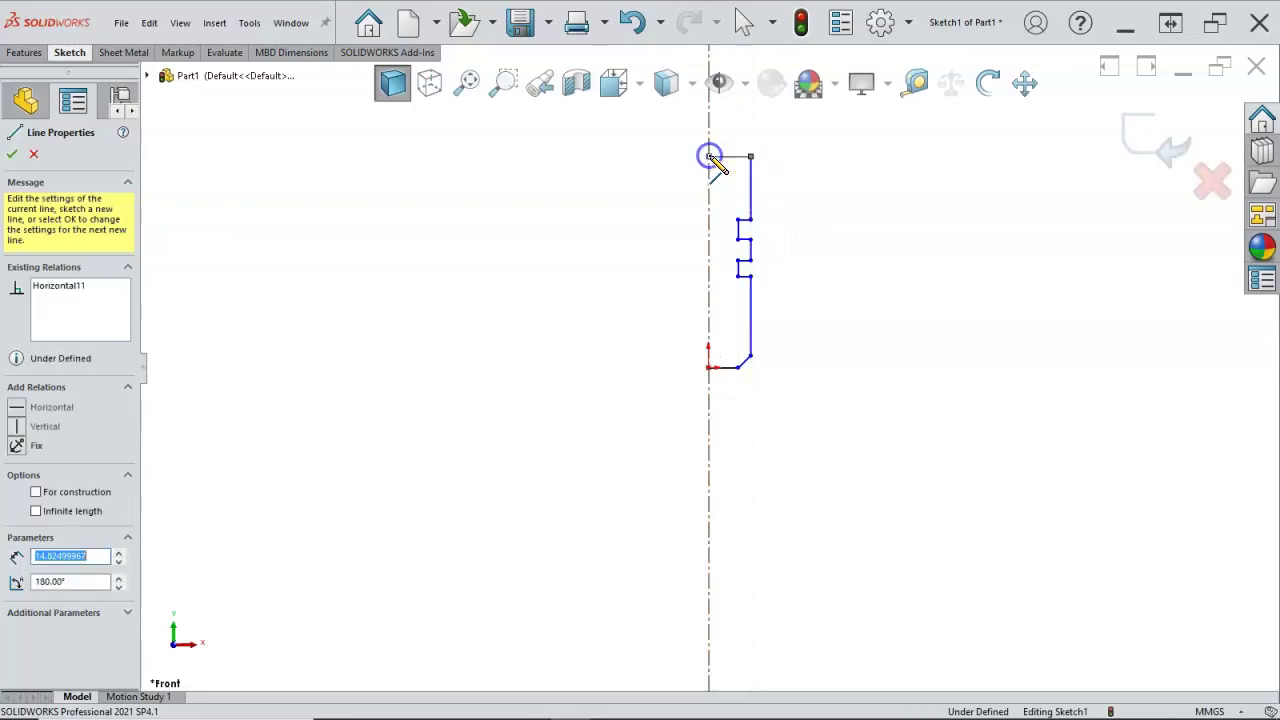
left_click(709, 157)
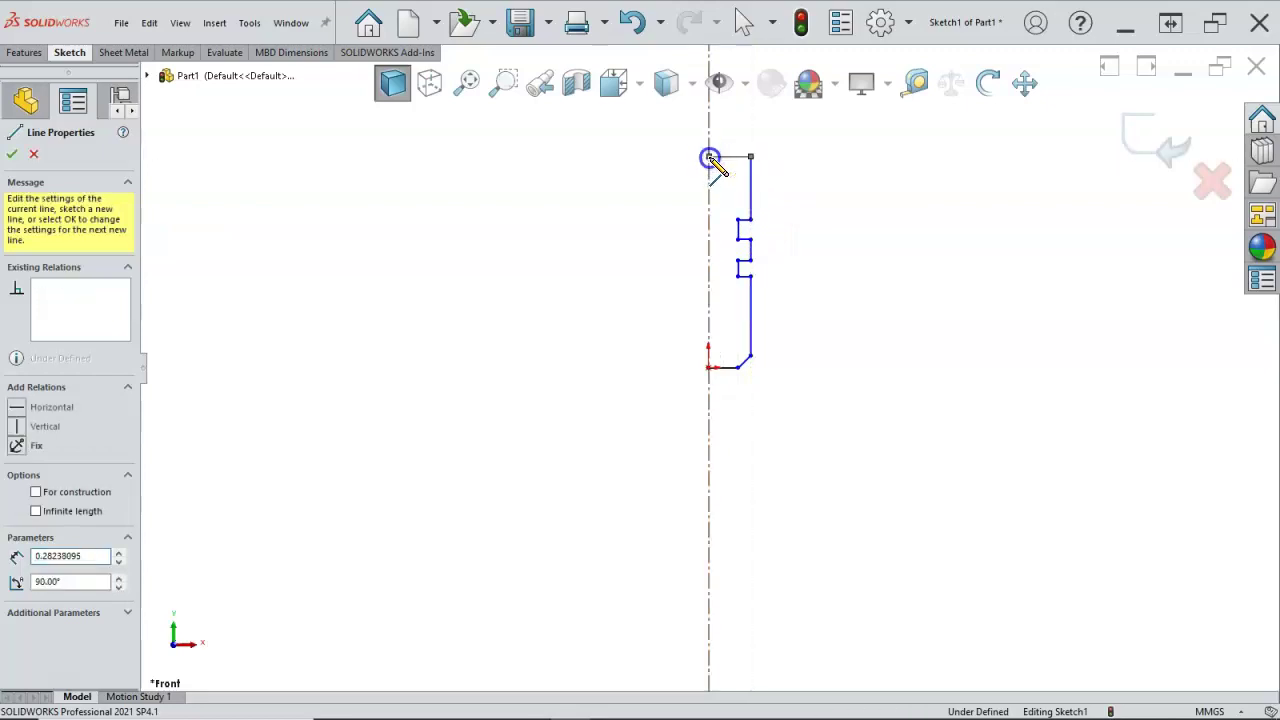
left_click(709, 367)
right_click(843, 236)
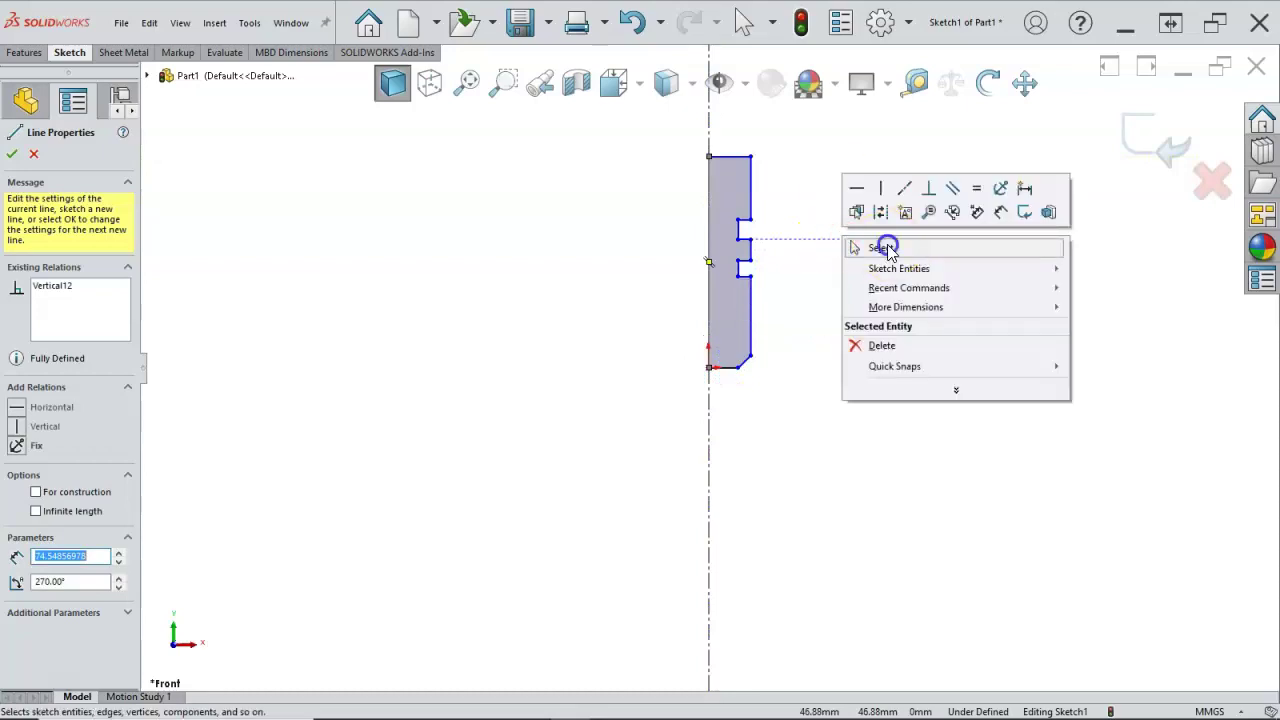
Make the two groove inner edges collinear and equal in length
left_click(887, 250)
scroll(780, 189, "down", 4)
scroll(737, 311, "up", 1)
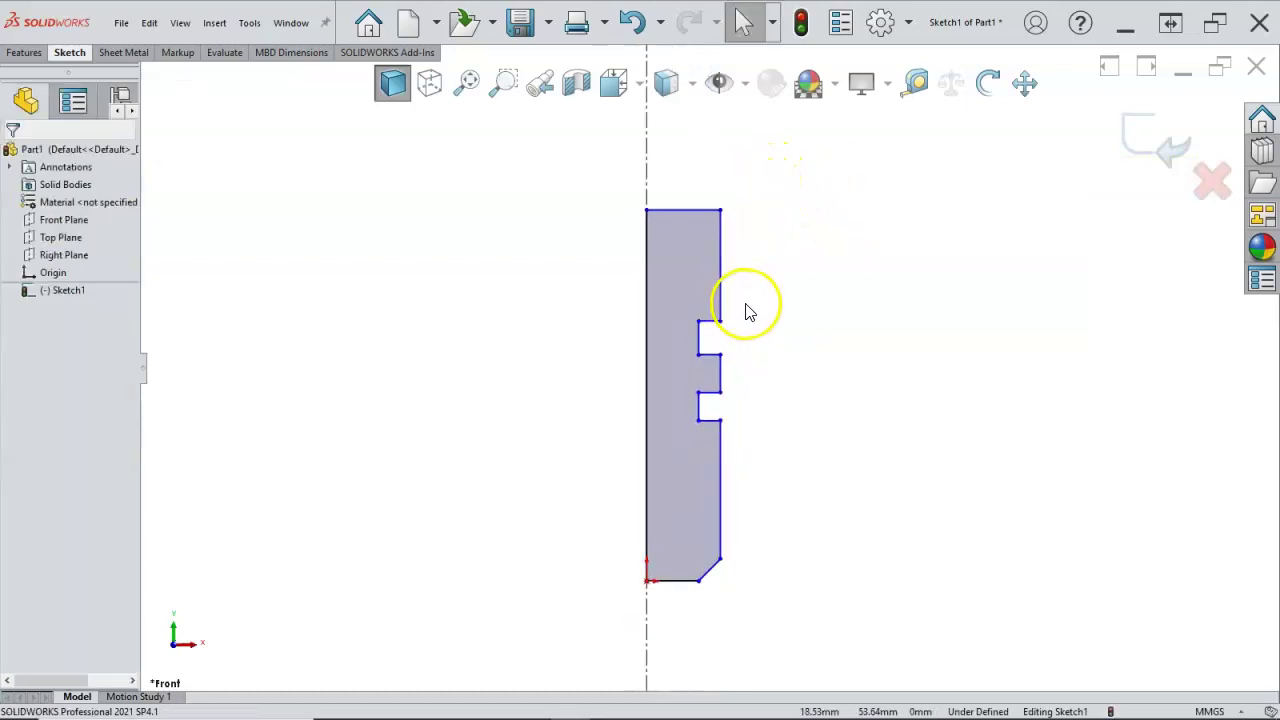
left_click(720, 287)
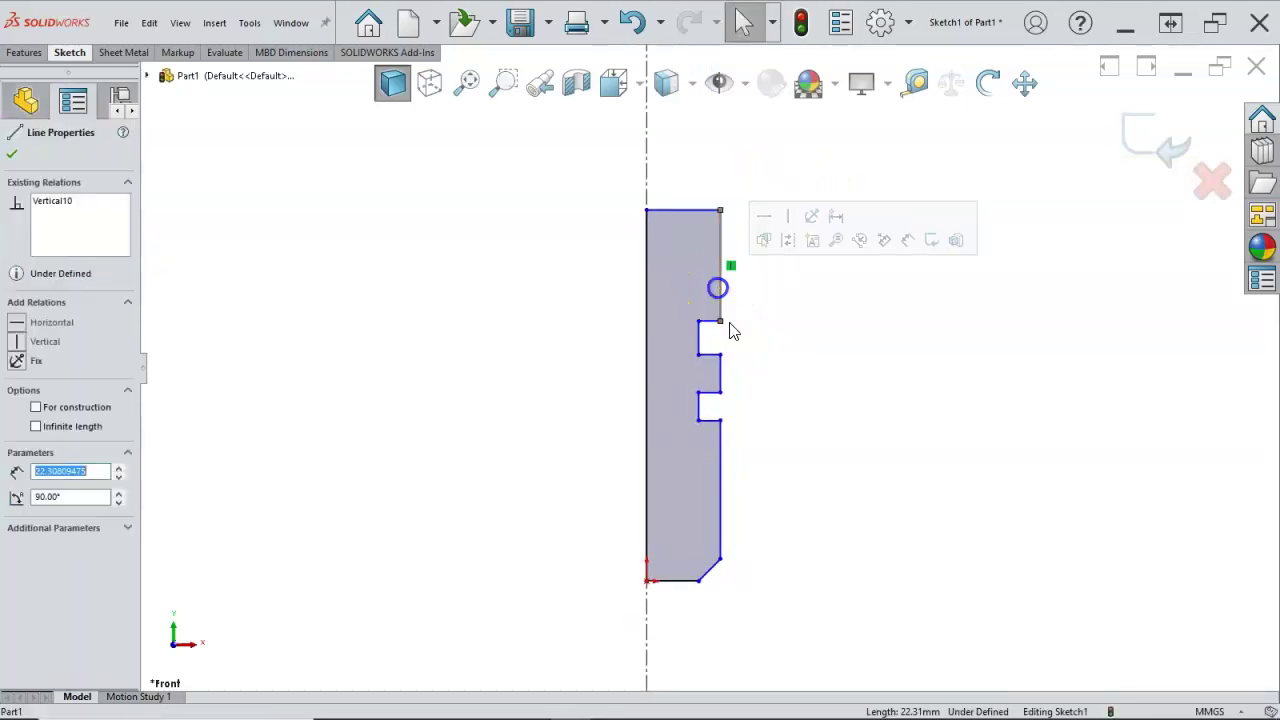
left_click(722, 457, "ctrl")
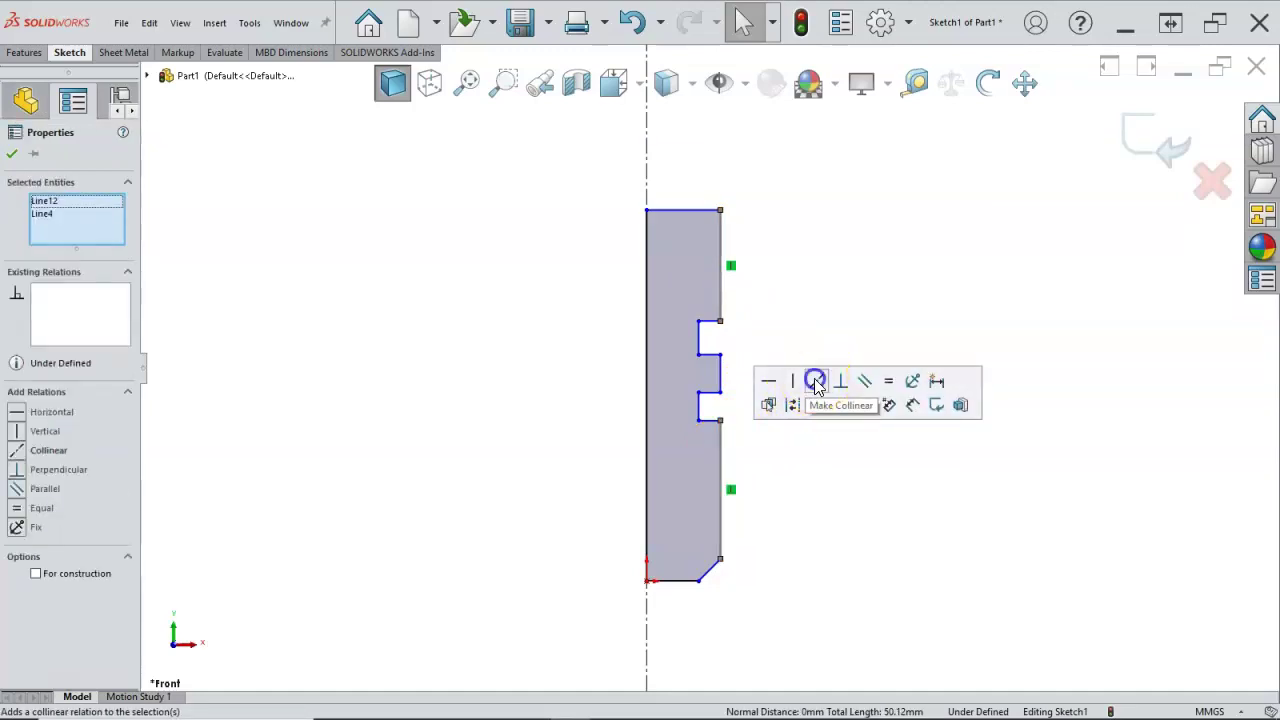
left_click(698, 407)
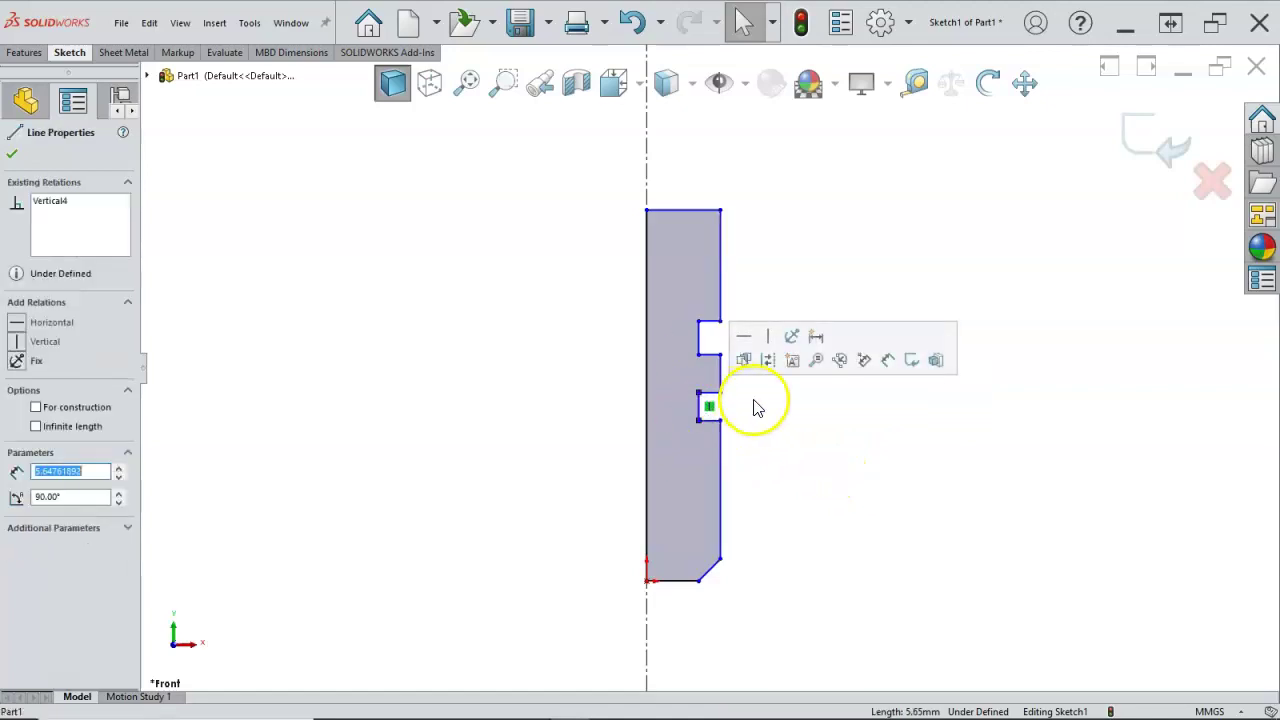
left_click(698, 338, "ctrl")
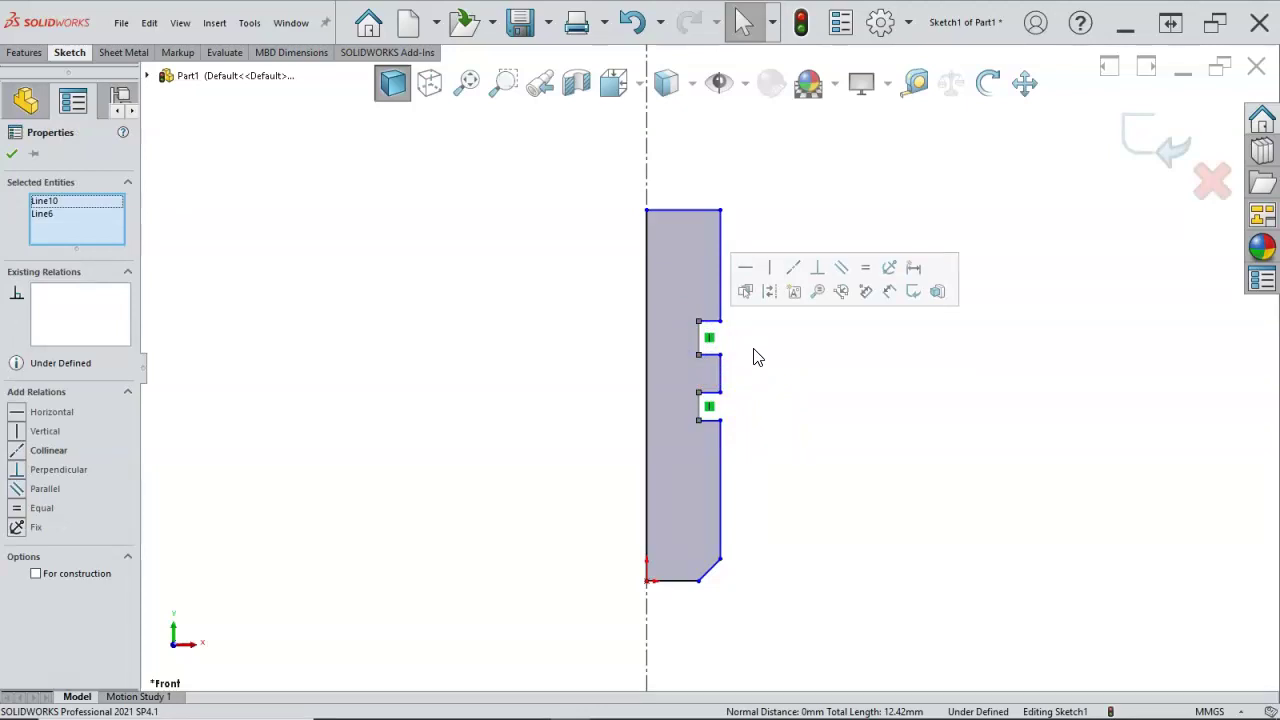
left_click(791, 270)
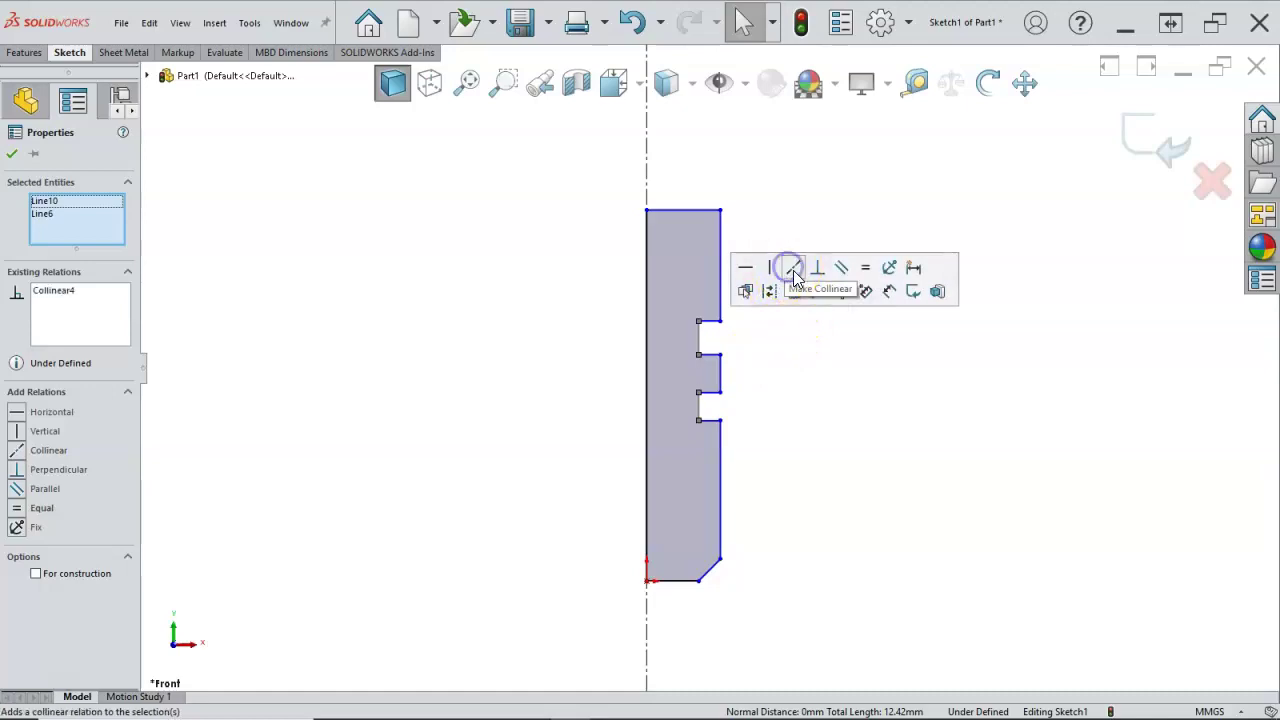
left_click(866, 268)
left_click(866, 343)
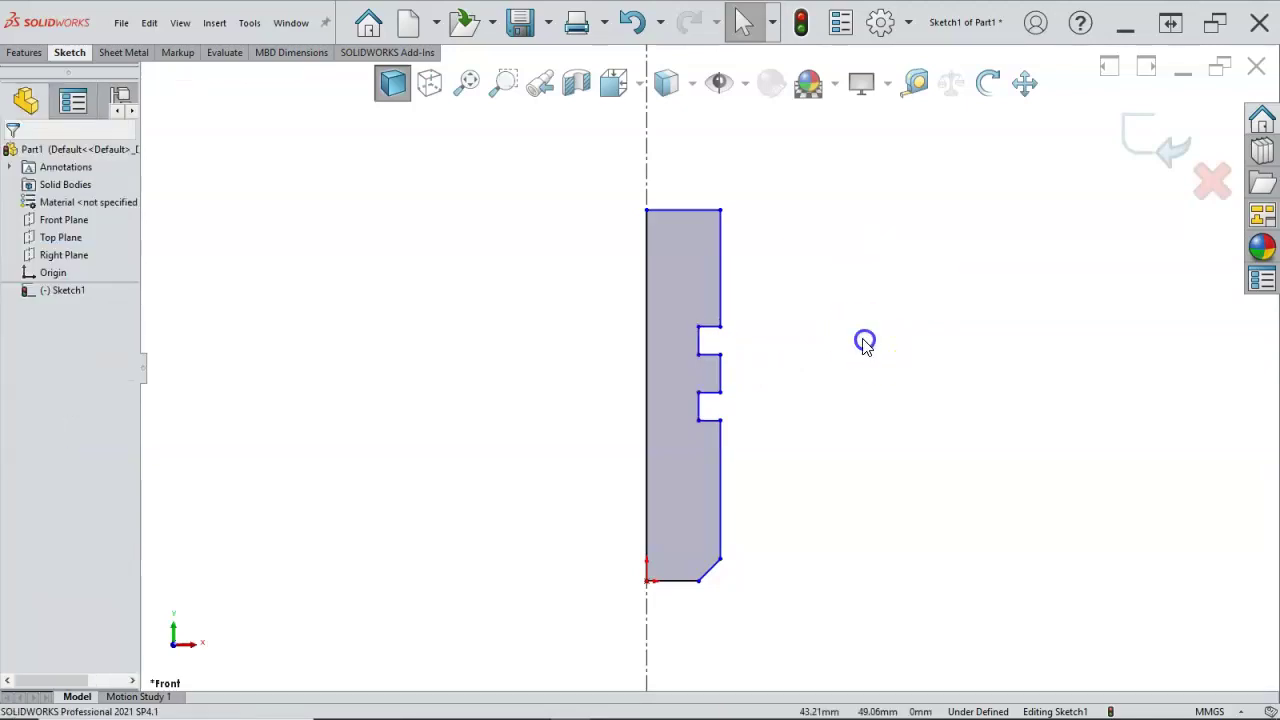
Make the outer shank edges collinear and drag the notch corner into line
left_click(720, 353)
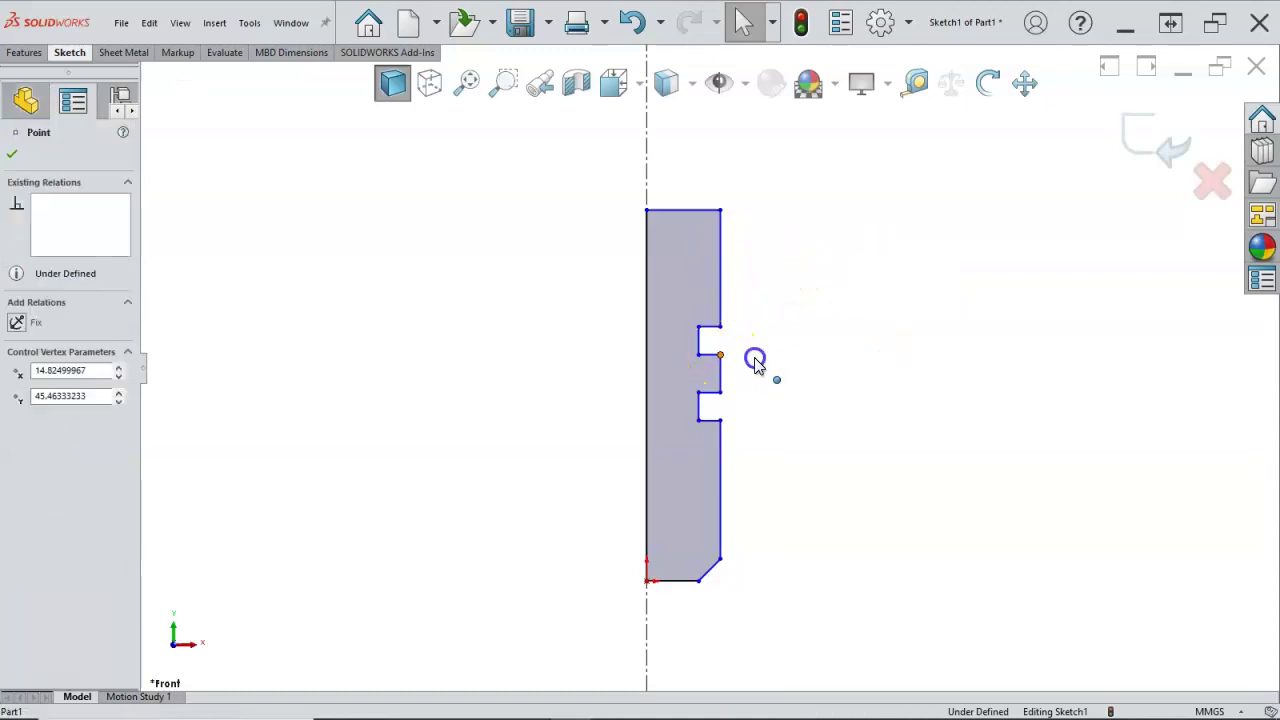
left_click(722, 368)
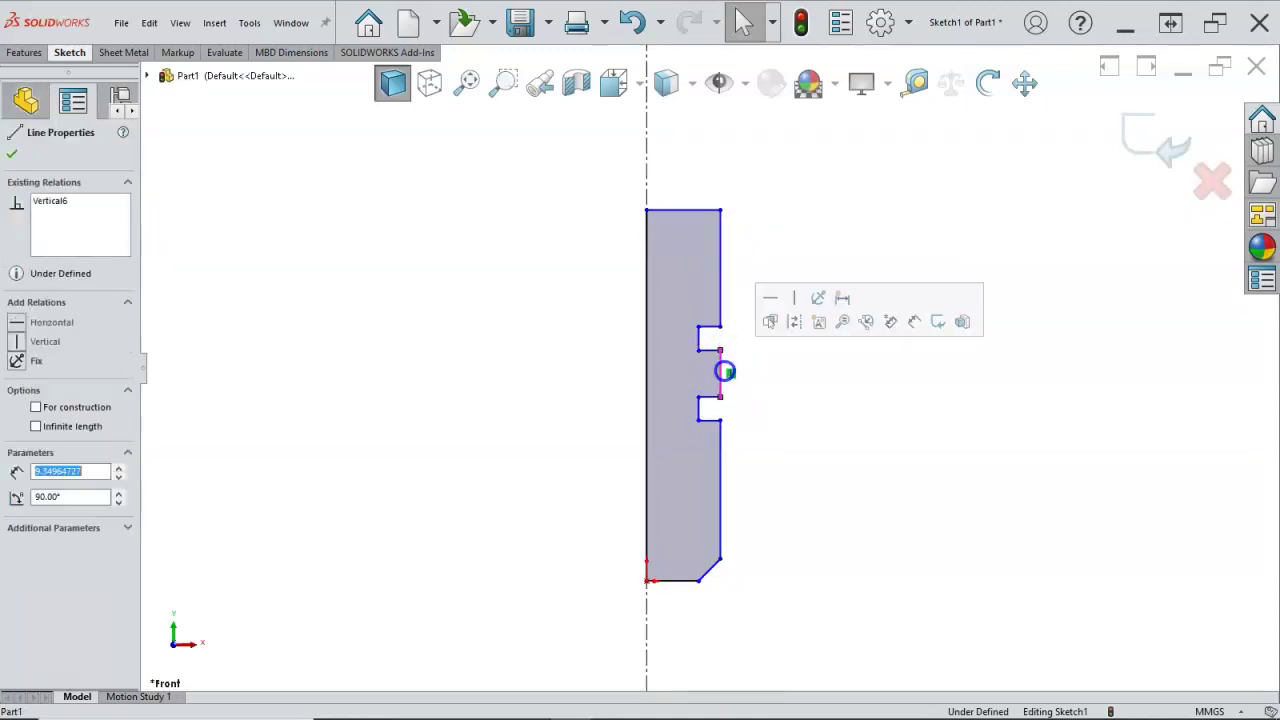
left_click(720, 449)
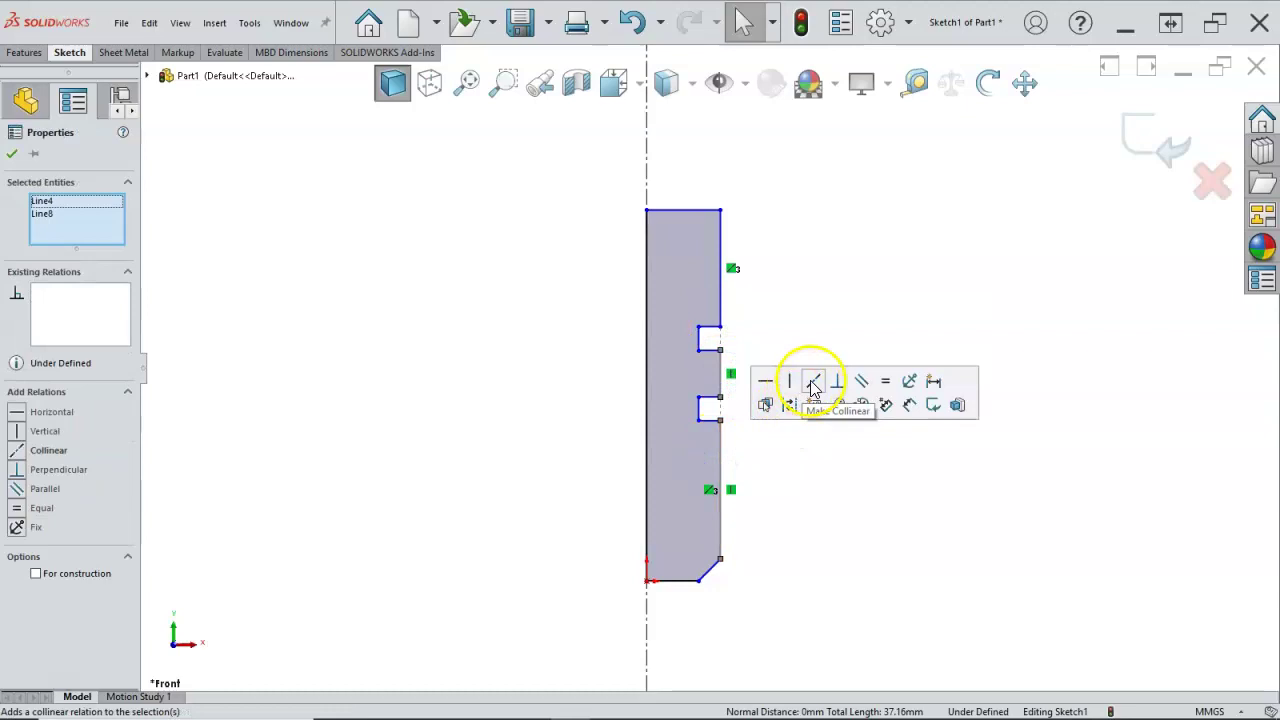
left_click(808, 382)
left_click(795, 317)
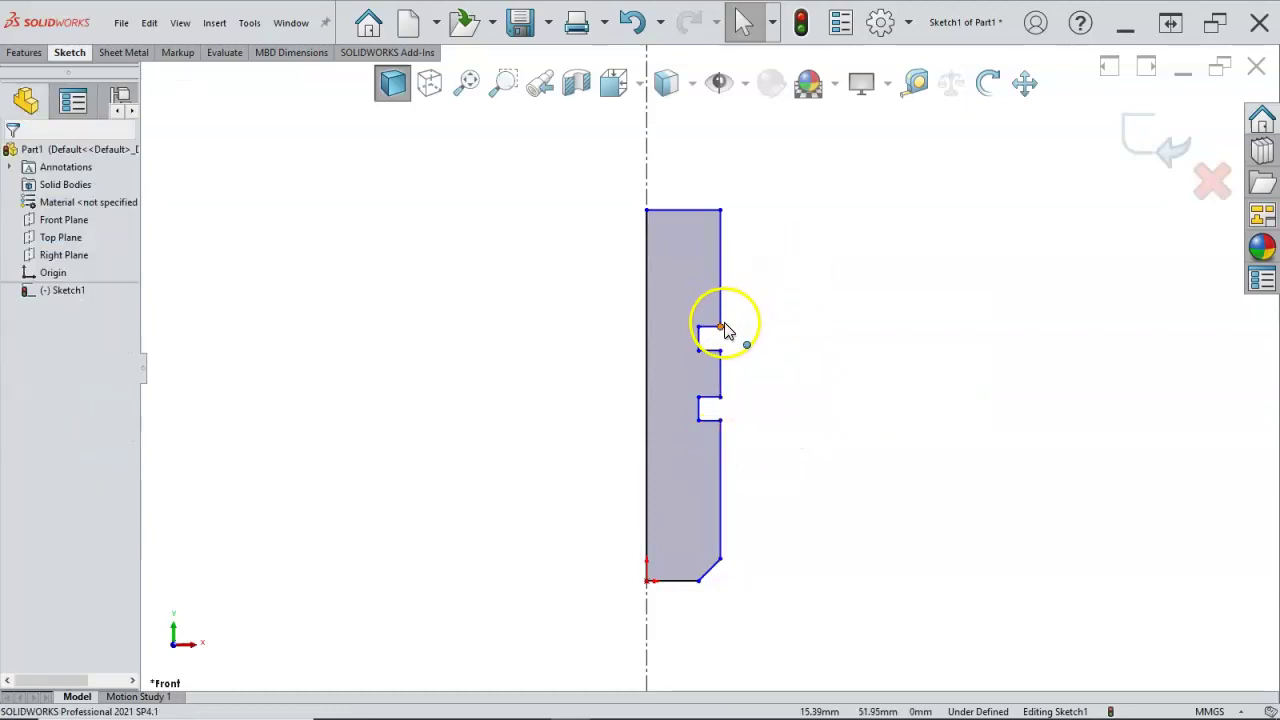
left_click_drag(720, 327, 697, 349)
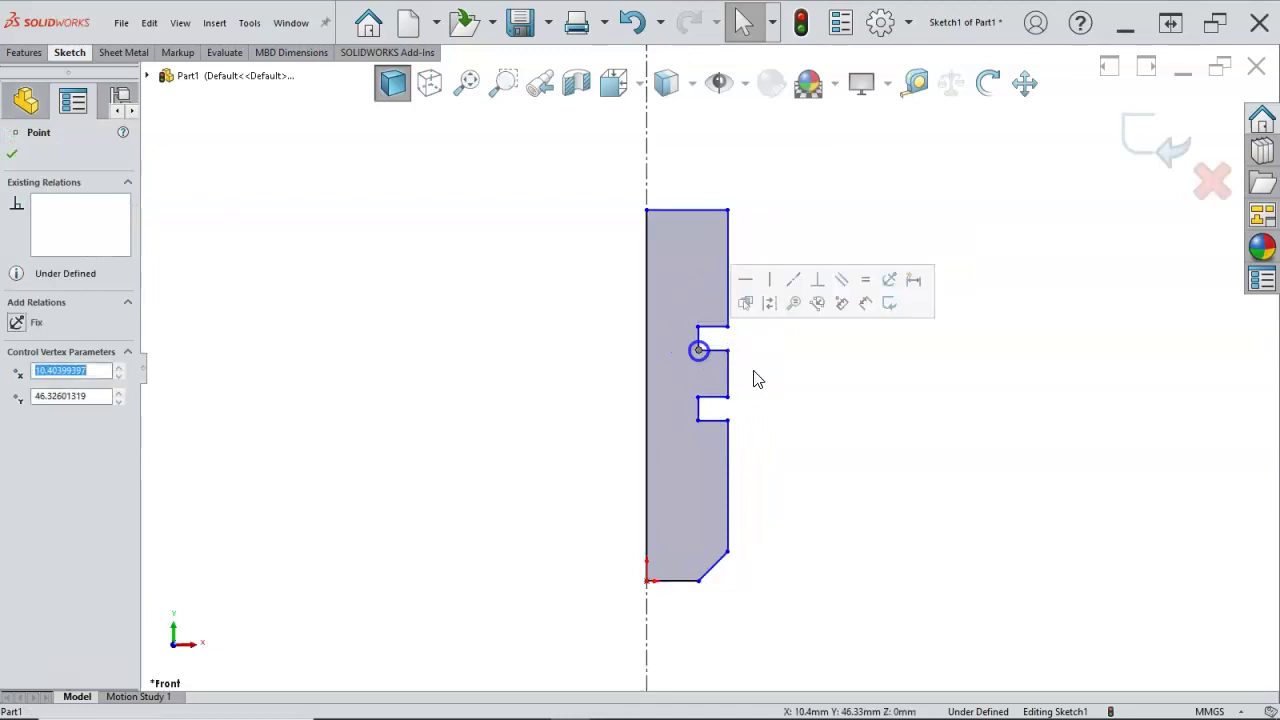
left_click(777, 374)
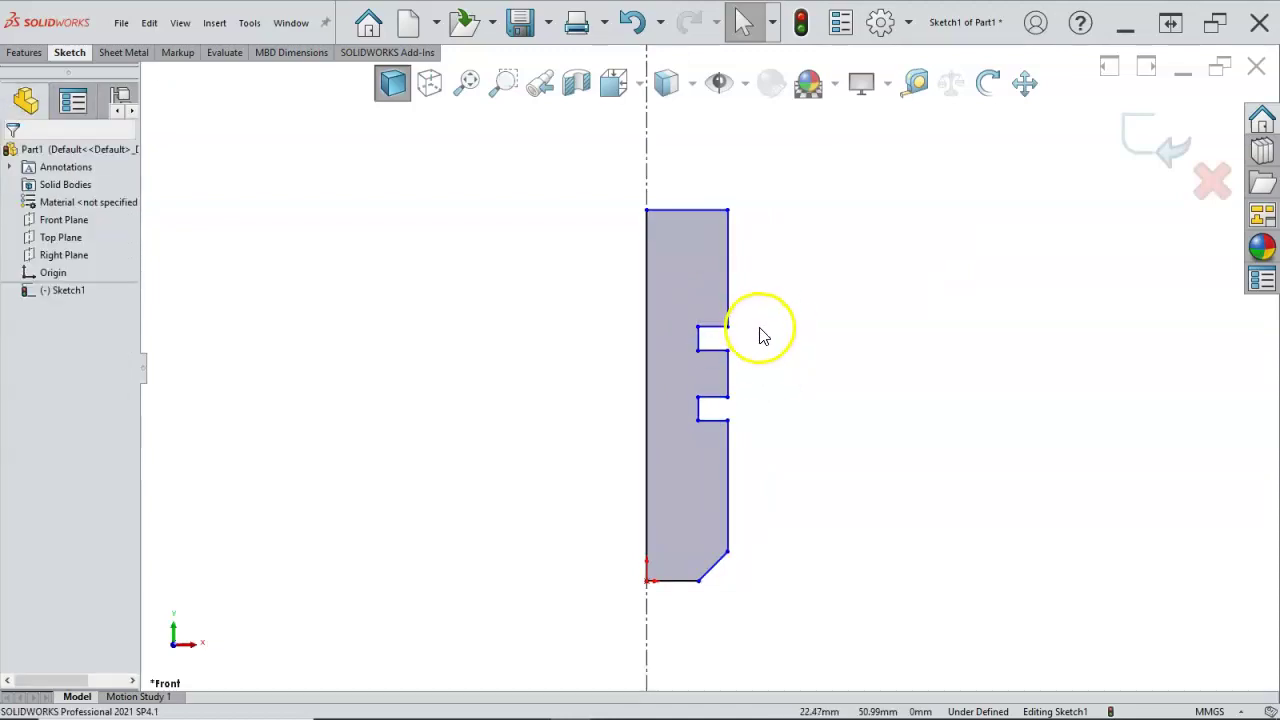
right_click(786, 410)
Dimension the outer edge 20 mm and the notch inner edge 15 mm from the centreline
left_click(940, 383)
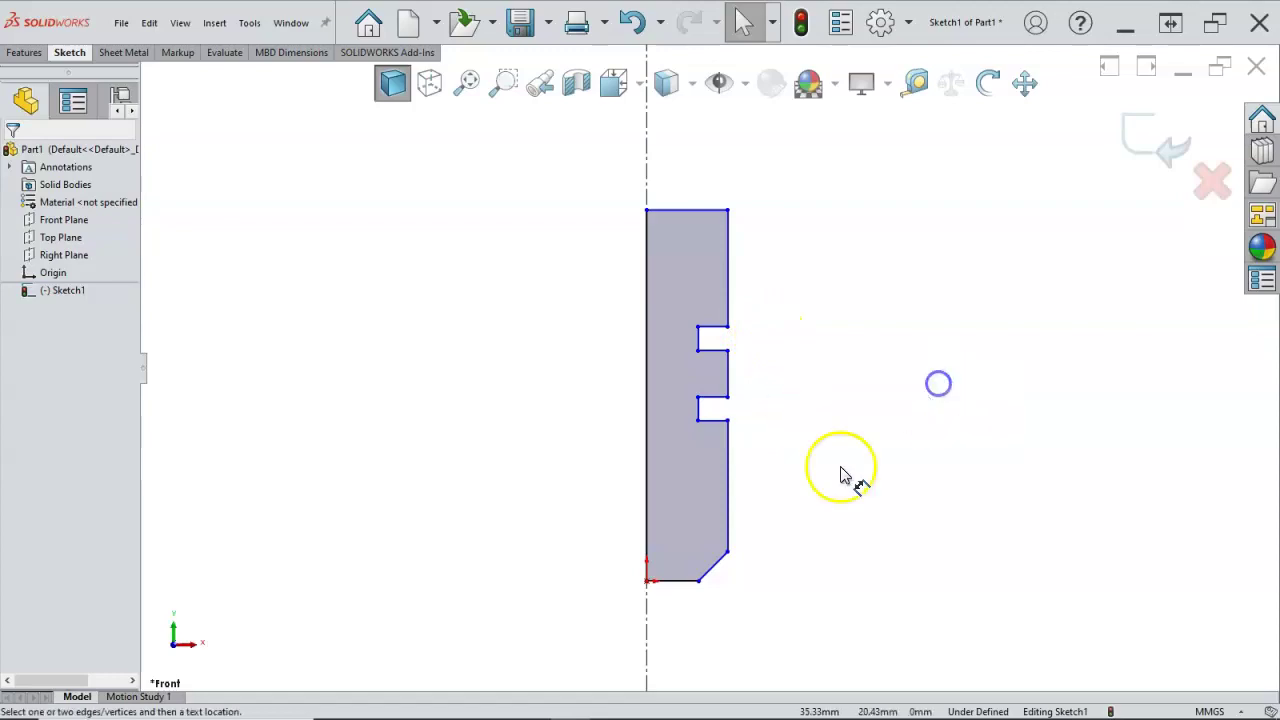
left_click(728, 272)
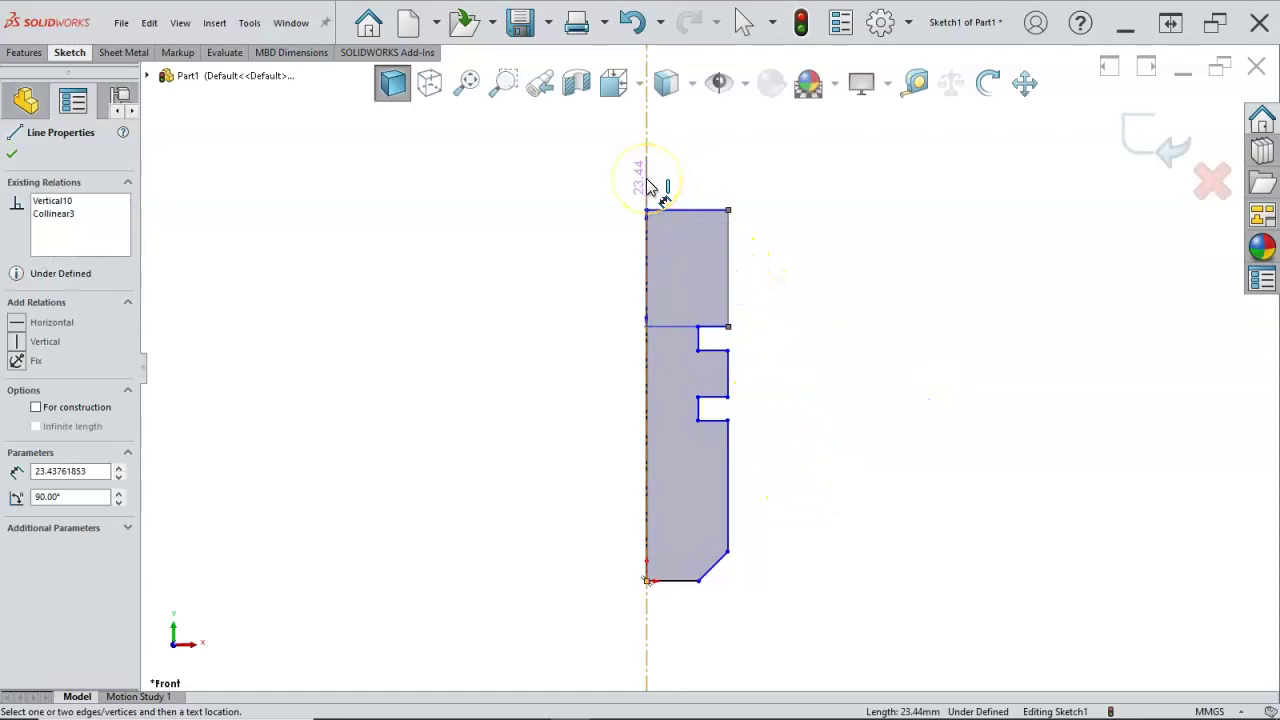
left_click(646, 180)
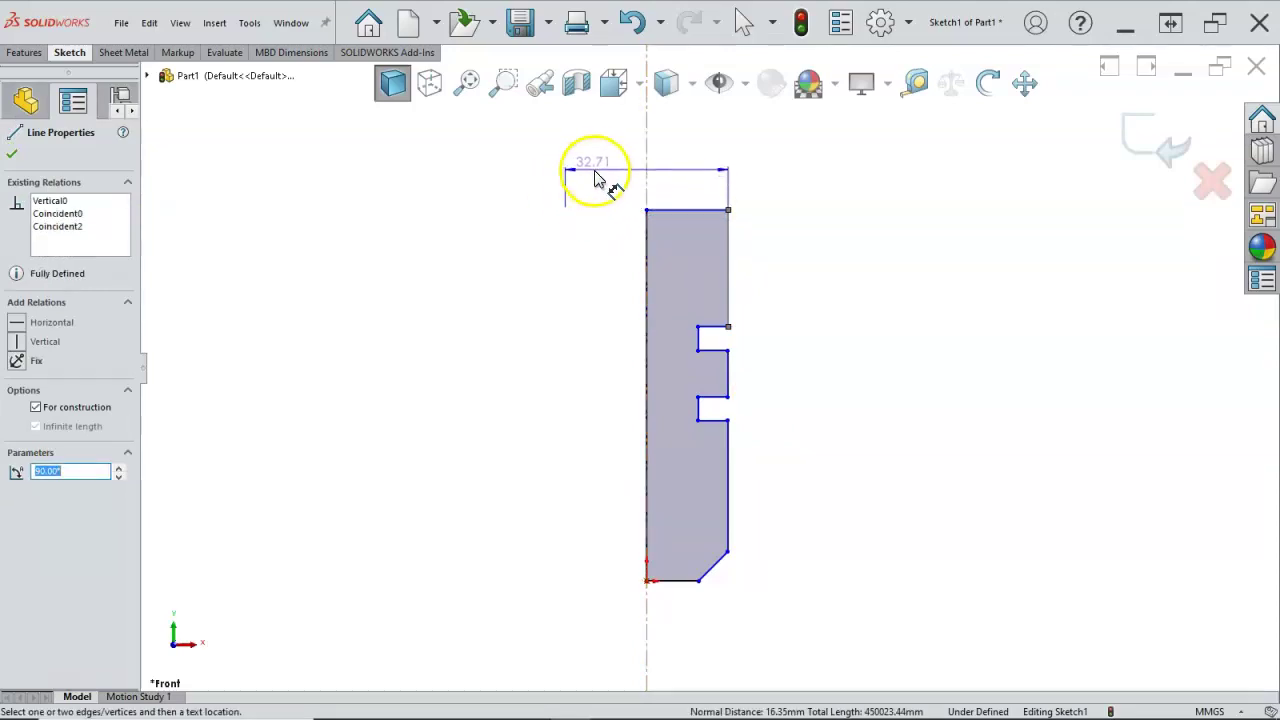
left_click(598, 172)
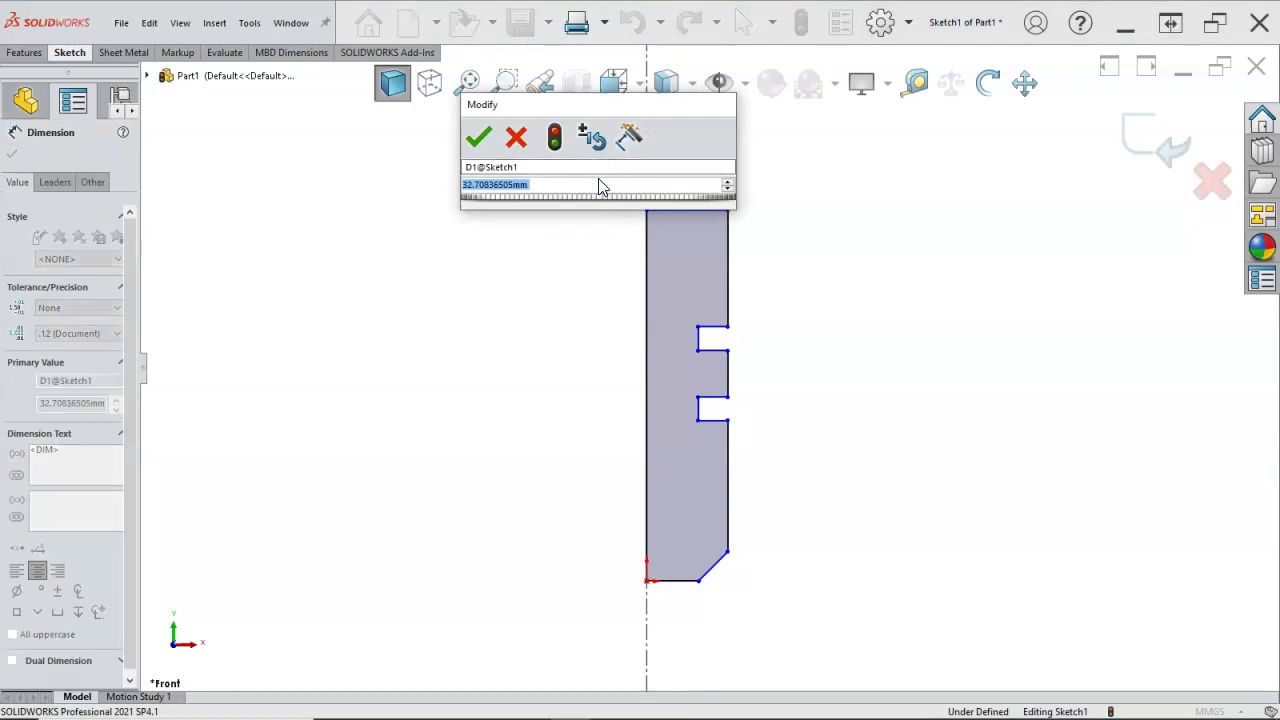
type("20")
key("Return")
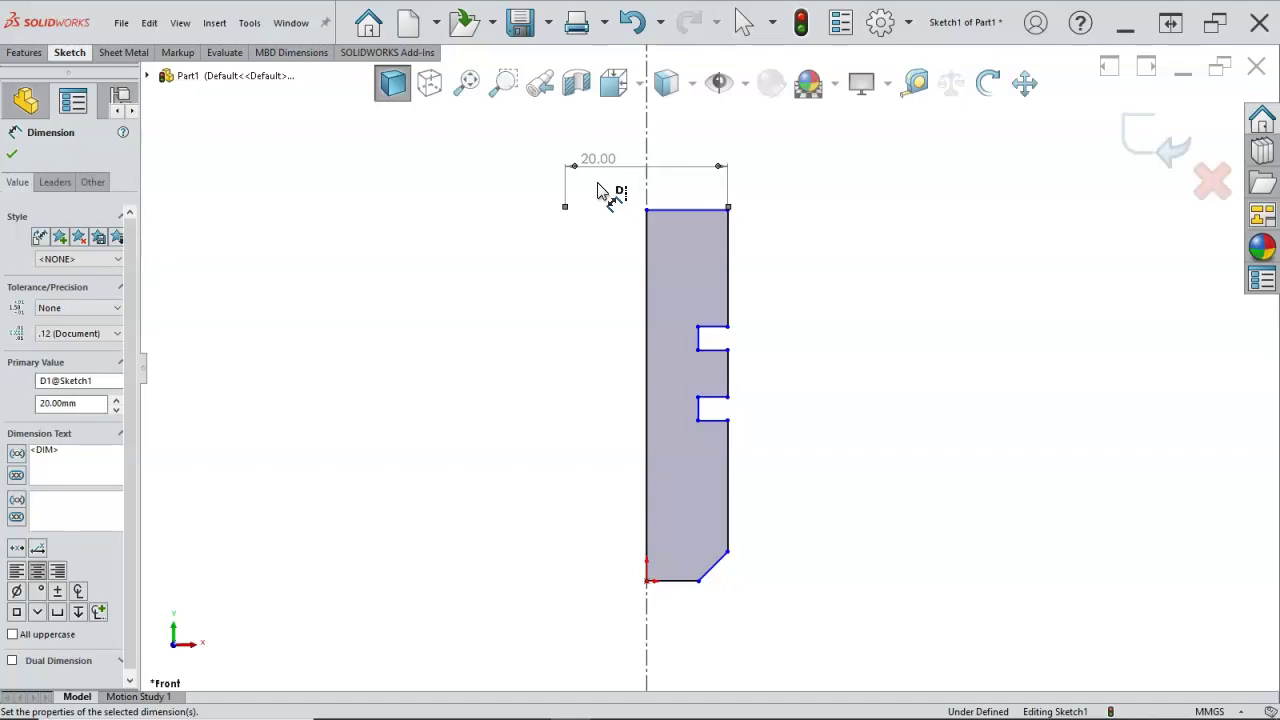
mouse_move(603, 200)
left_mouse_down()
mouse_move(580, 271)
mouse_move(563, 275)
left_mouse_up()
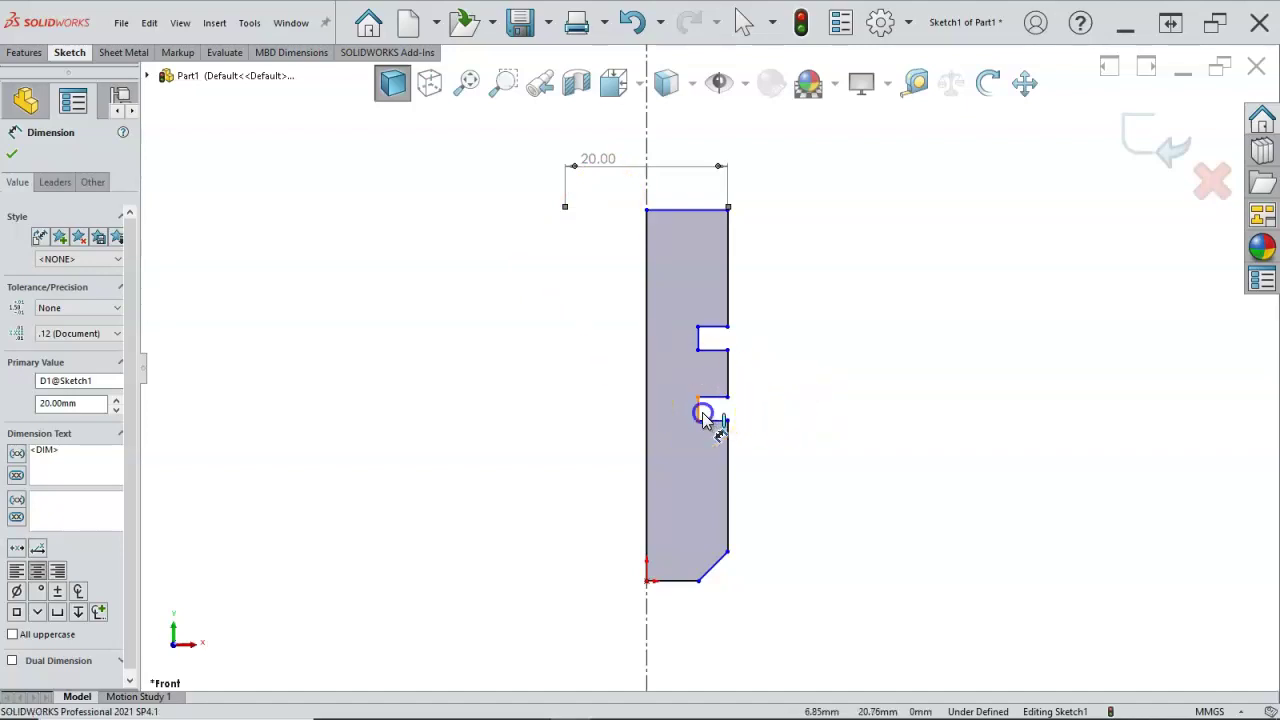
mouse_move(703, 418)
left_mouse_down()
mouse_move(674, 420)
mouse_move(606, 257)
mouse_move(604, 205)
left_mouse_up()
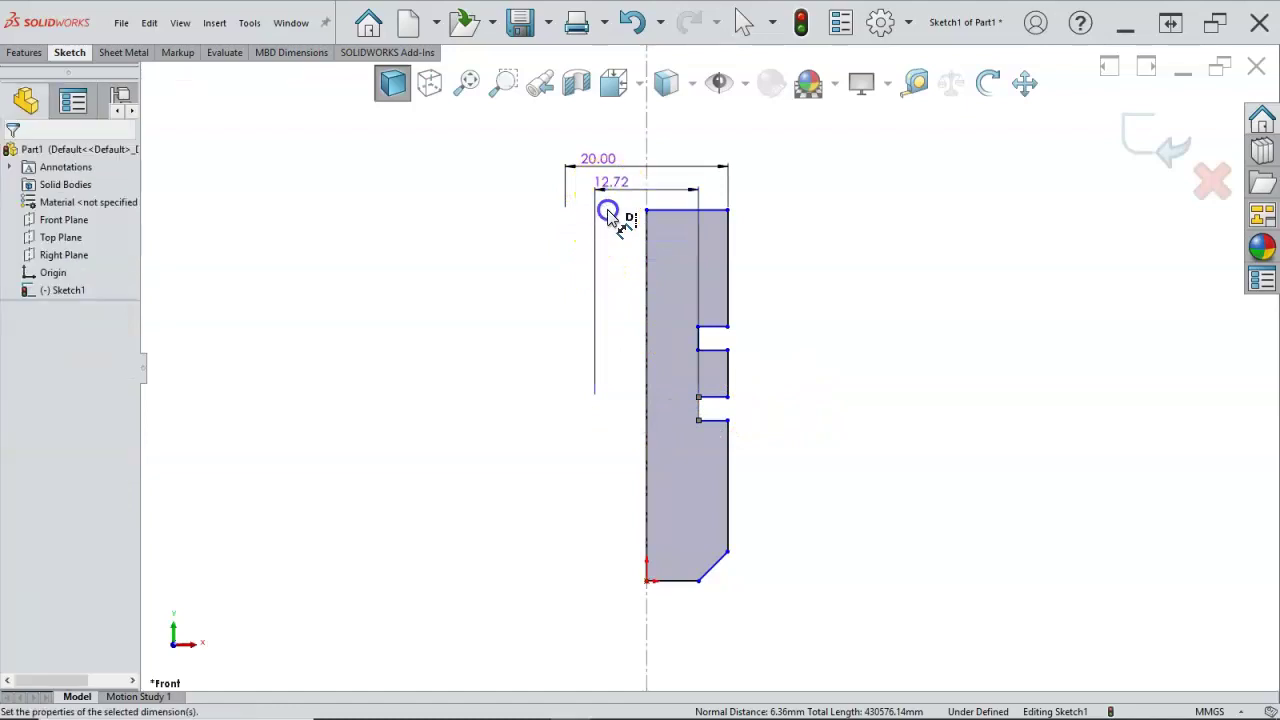
double_click(607, 210)
type("1")
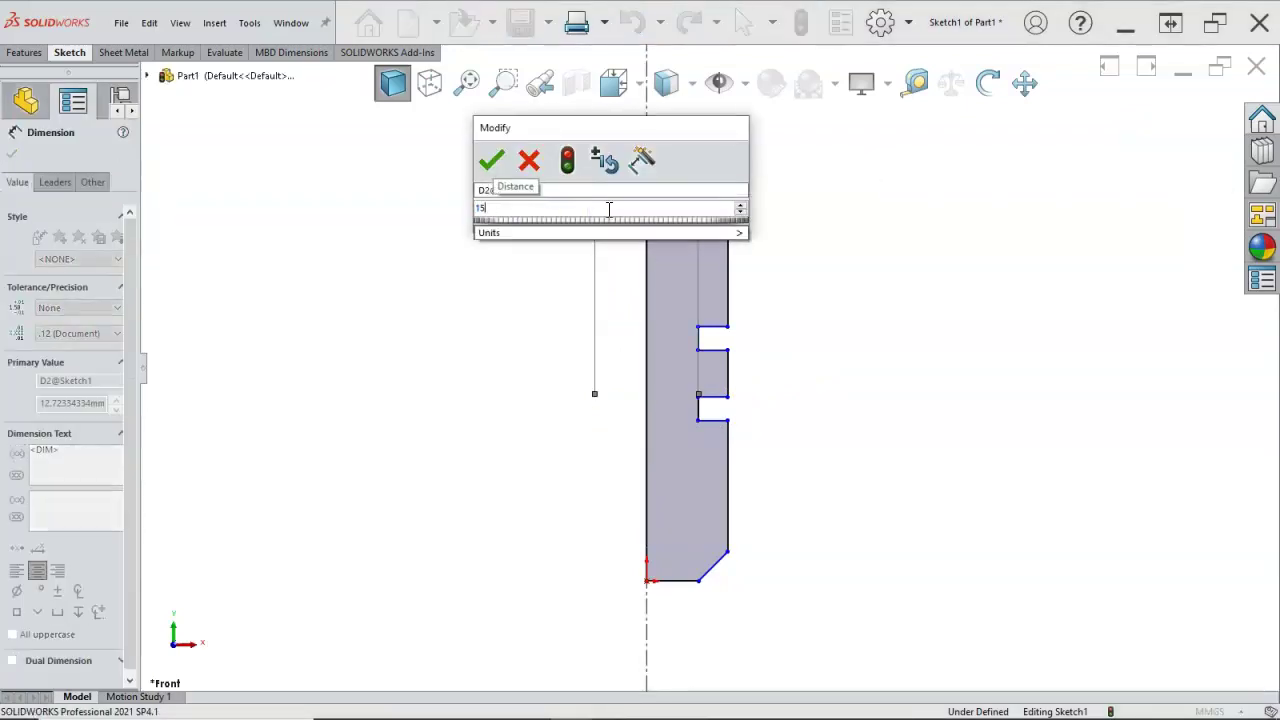
type("5")
key("Return")
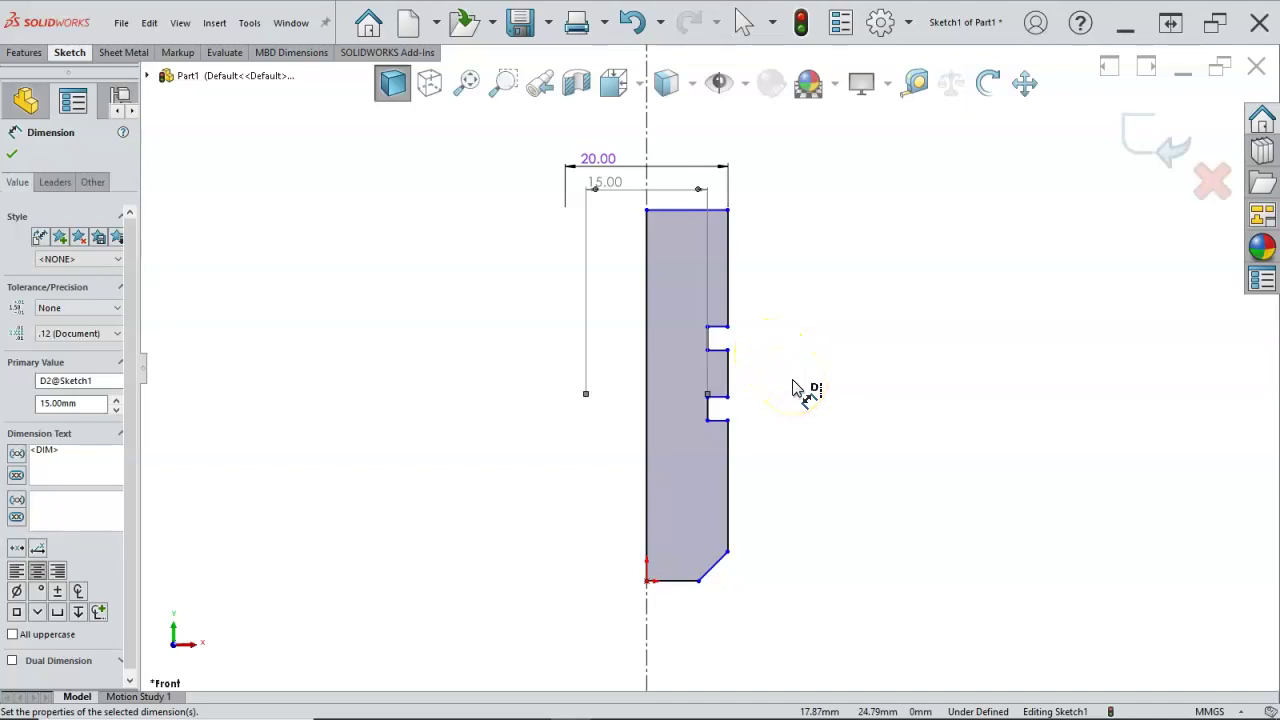
Dimension the lower notch 23 mm above the bolt's bottom edge
left_click(685, 588)
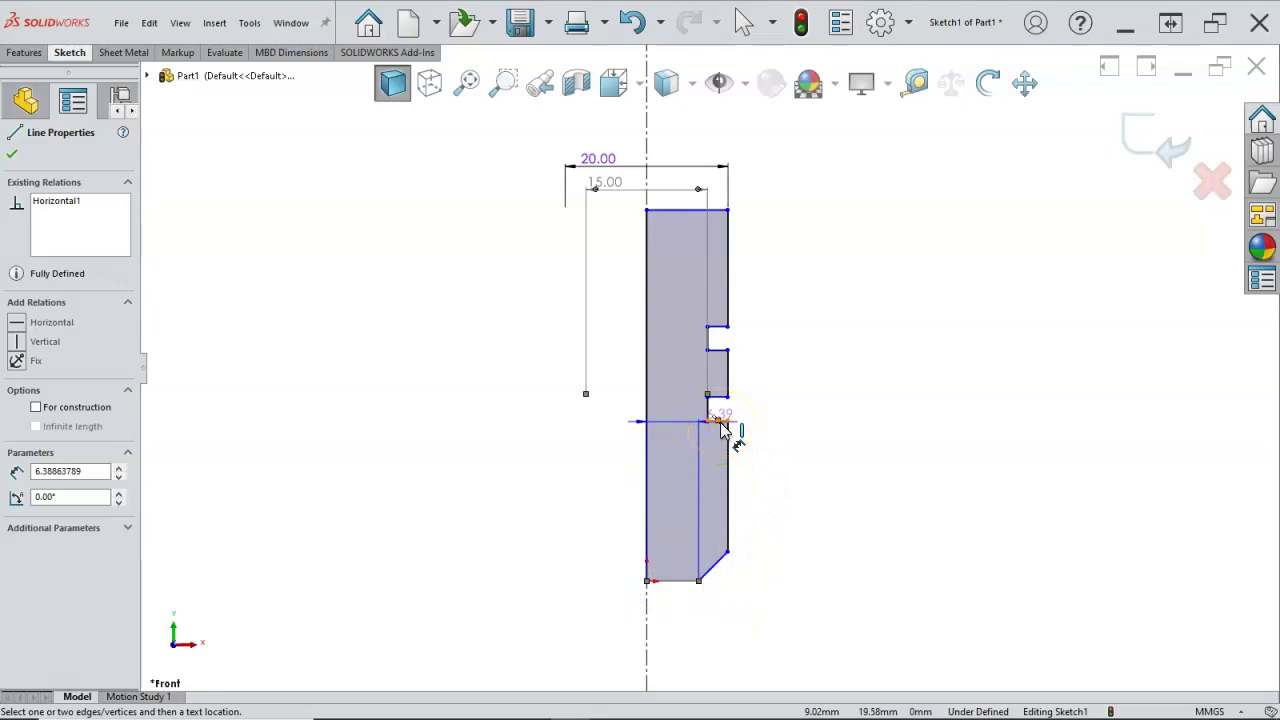
left_click(720, 422)
left_click(808, 486)
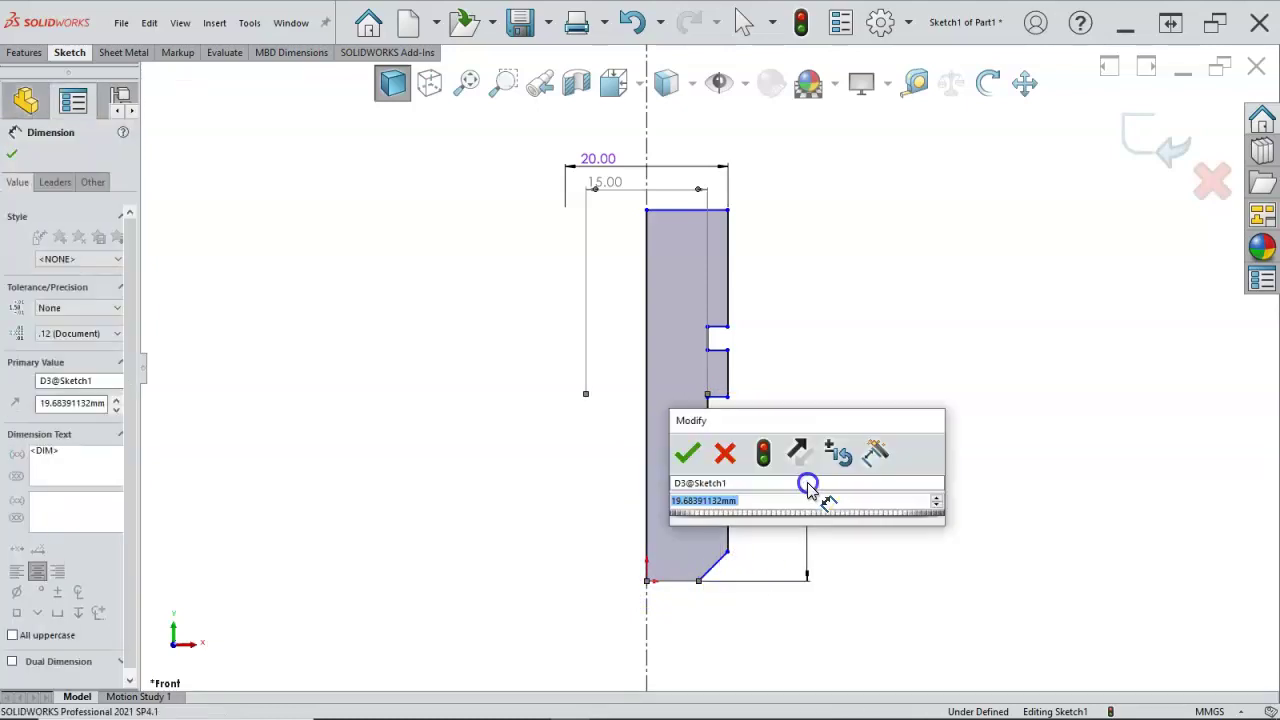
type("23")
key("Return")
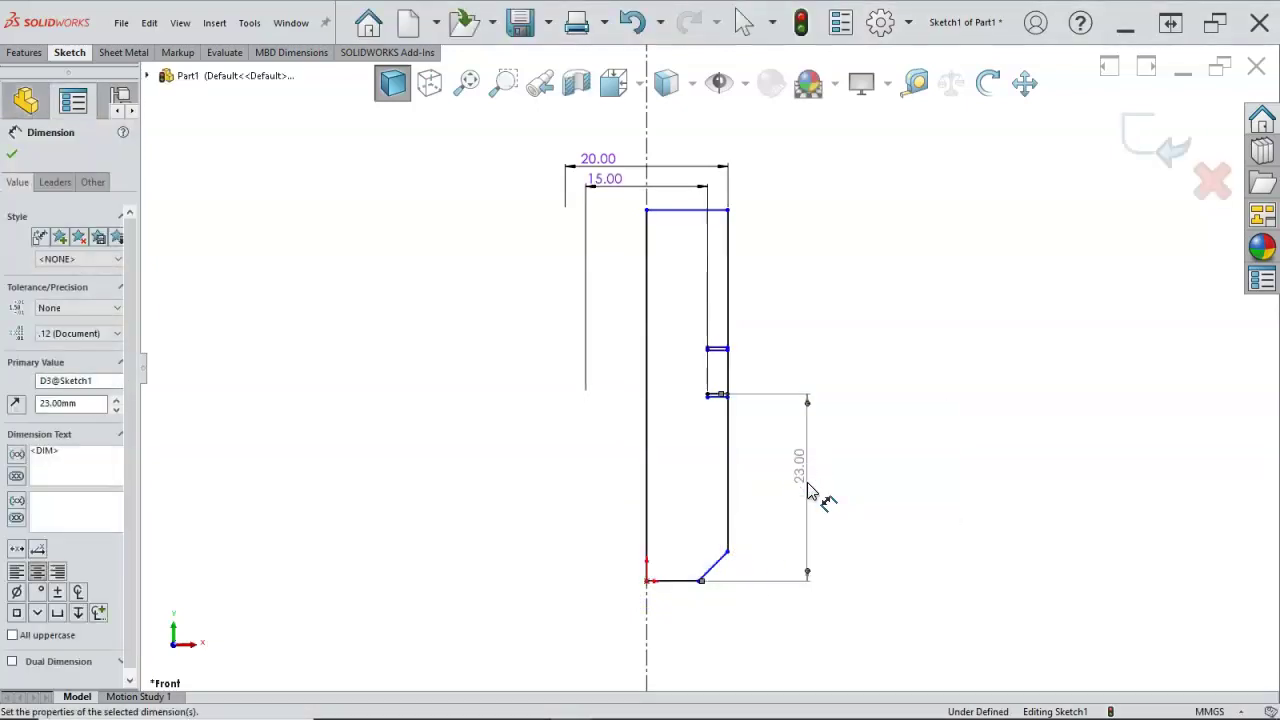
Exit dimensioning and drag the notch line endpoint into position
right_click(782, 345)
left_click(823, 383)
scroll(780, 351, "down", 5)
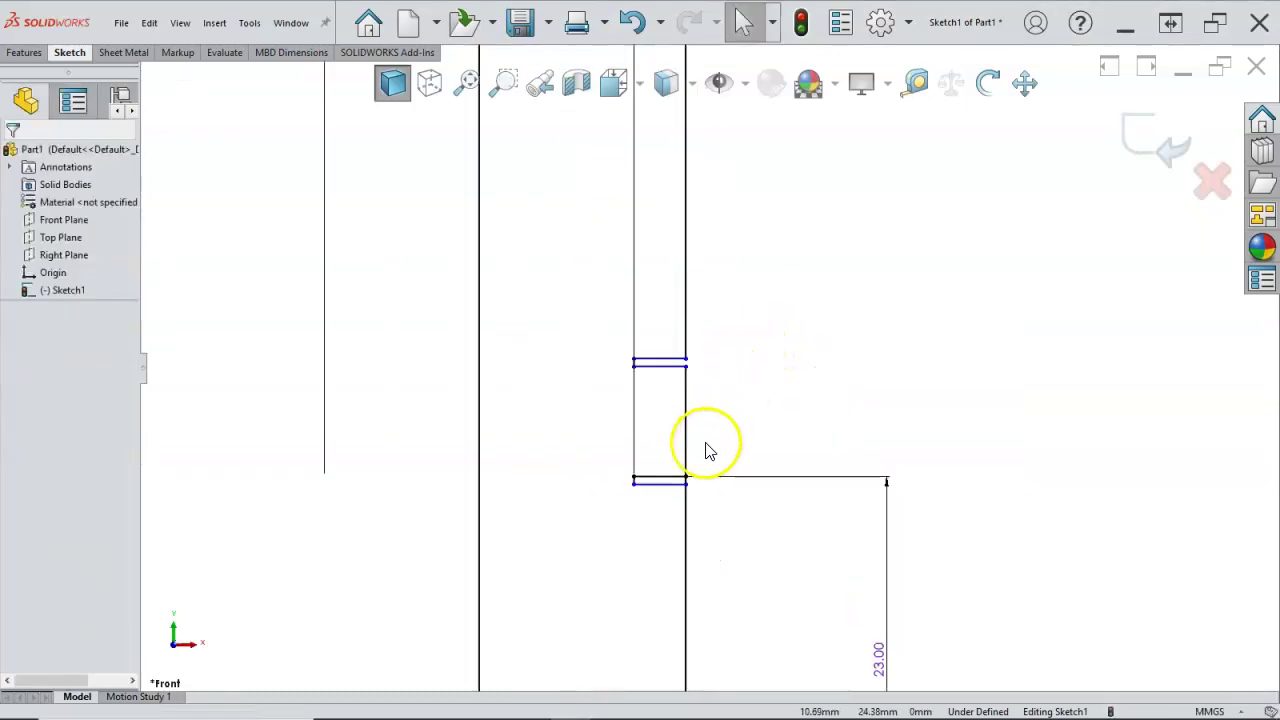
scroll(700, 458, "down", 4)
left_click_drag(663, 500, 712, 305)
left_click(712, 310)
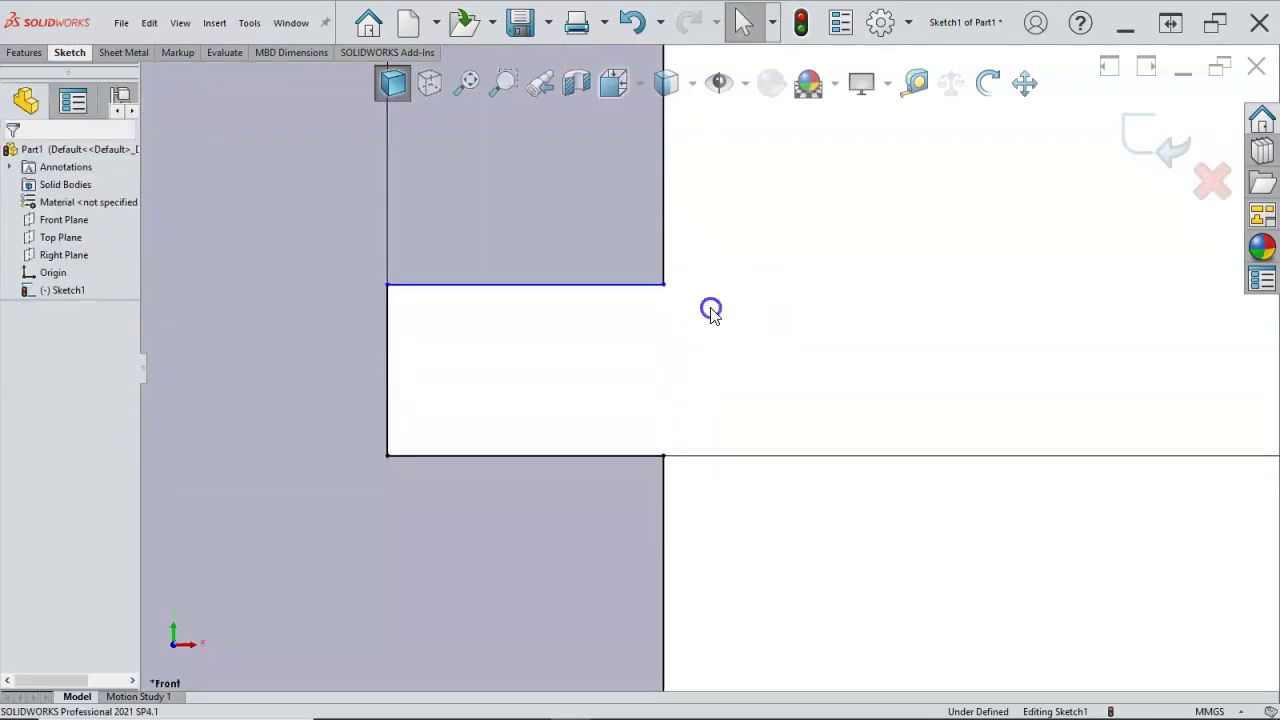
scroll(714, 343, "up", 5)
Dimension the notch height as 5 mm
right_click(735, 335)
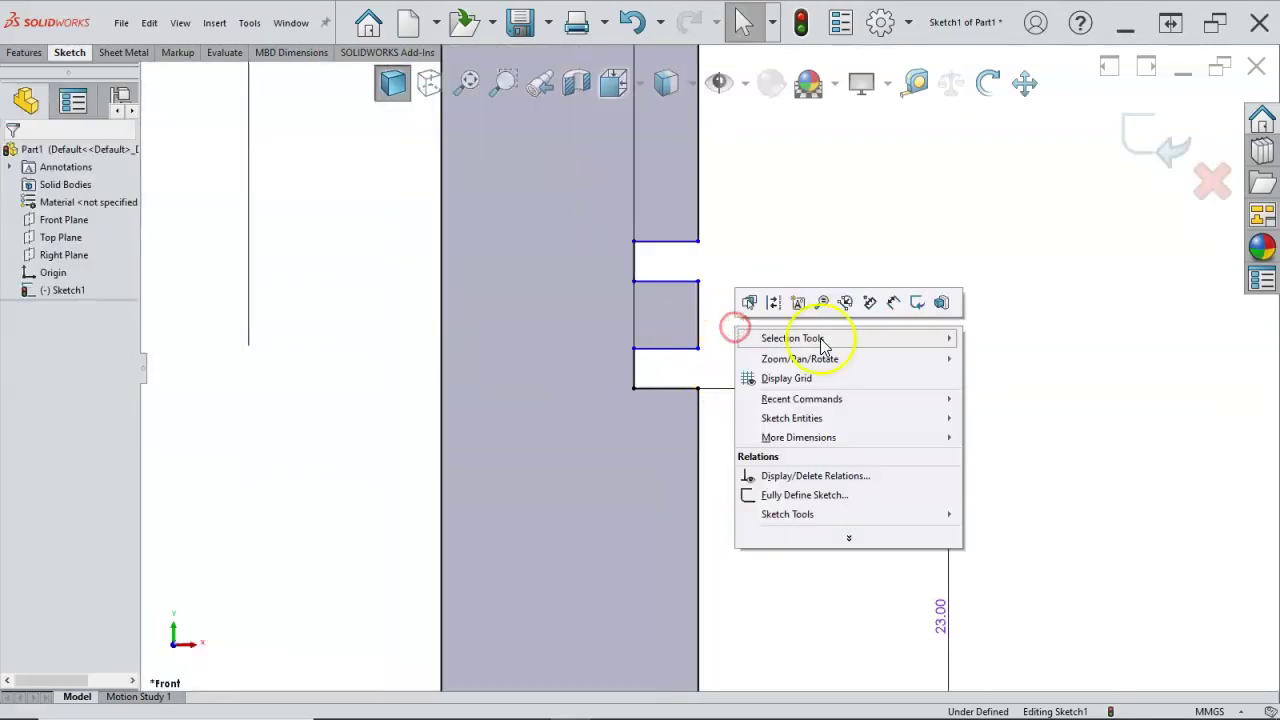
left_click(894, 301)
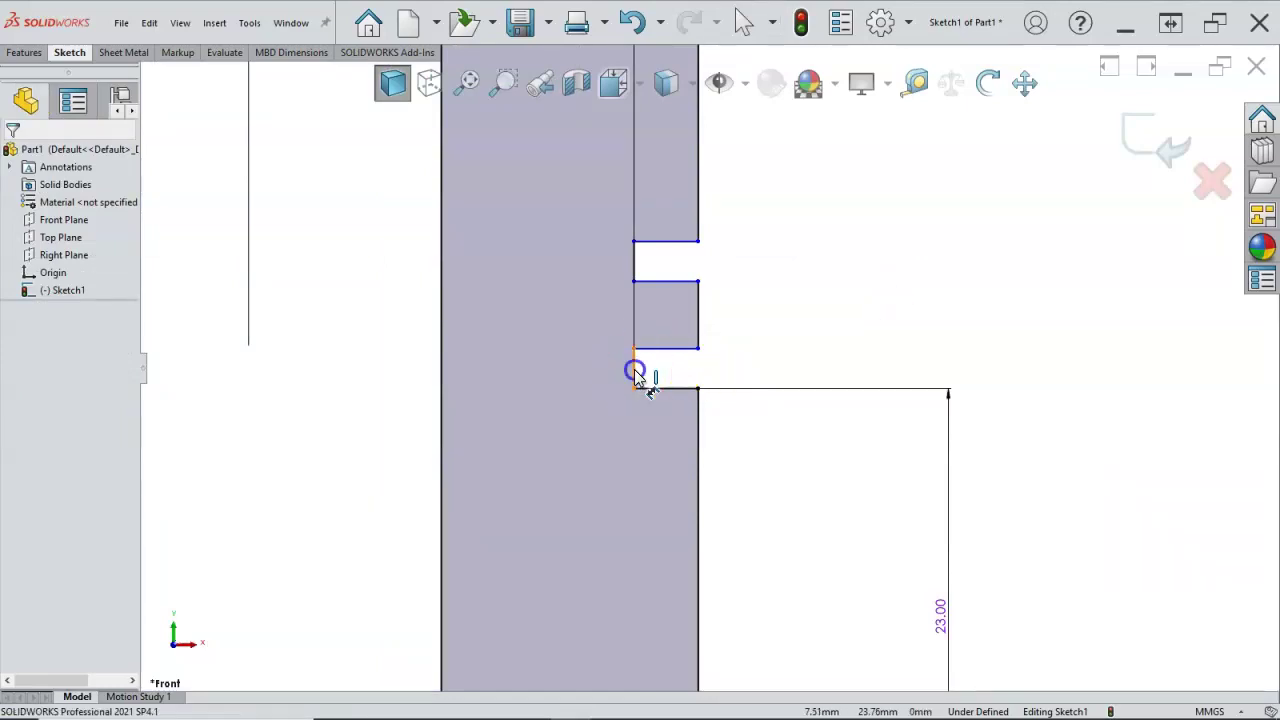
left_click_drag(634, 371, 935, 370)
left_click(935, 370)
type("5.00mm")
key("Return")
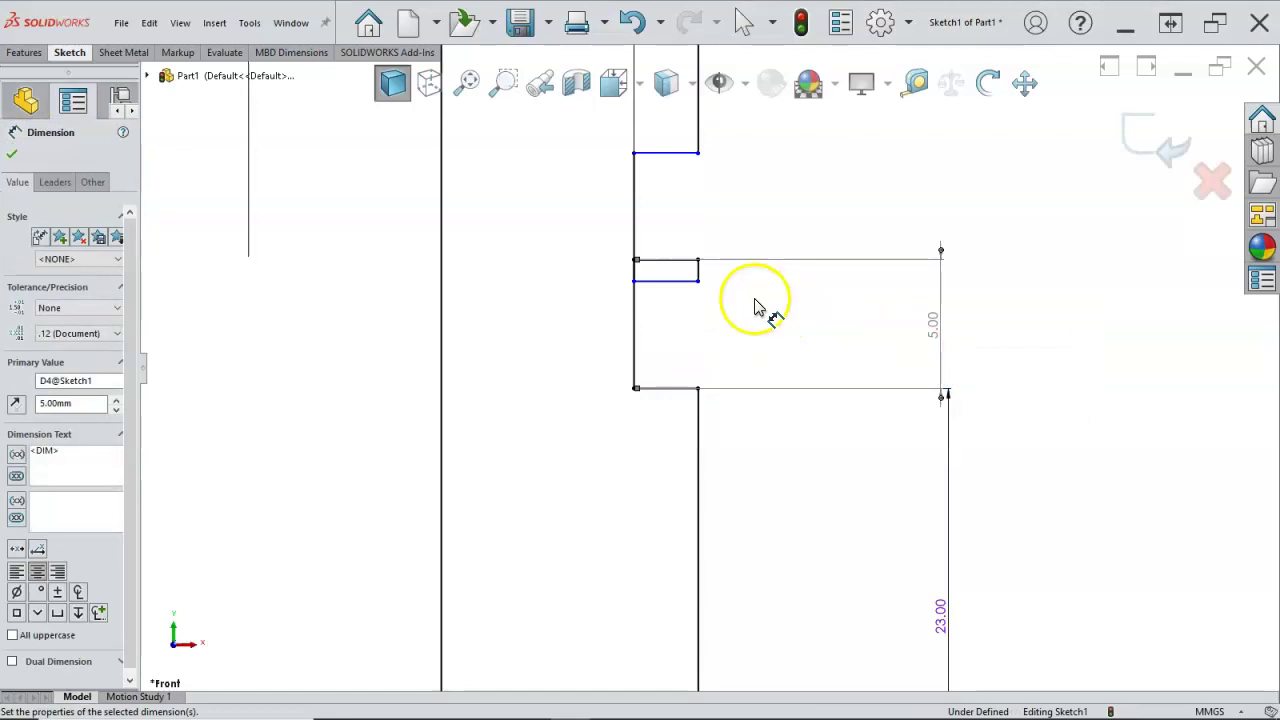
Drag the upper notch vertex upward and zoom to fit the sketch
left_click(703, 248)
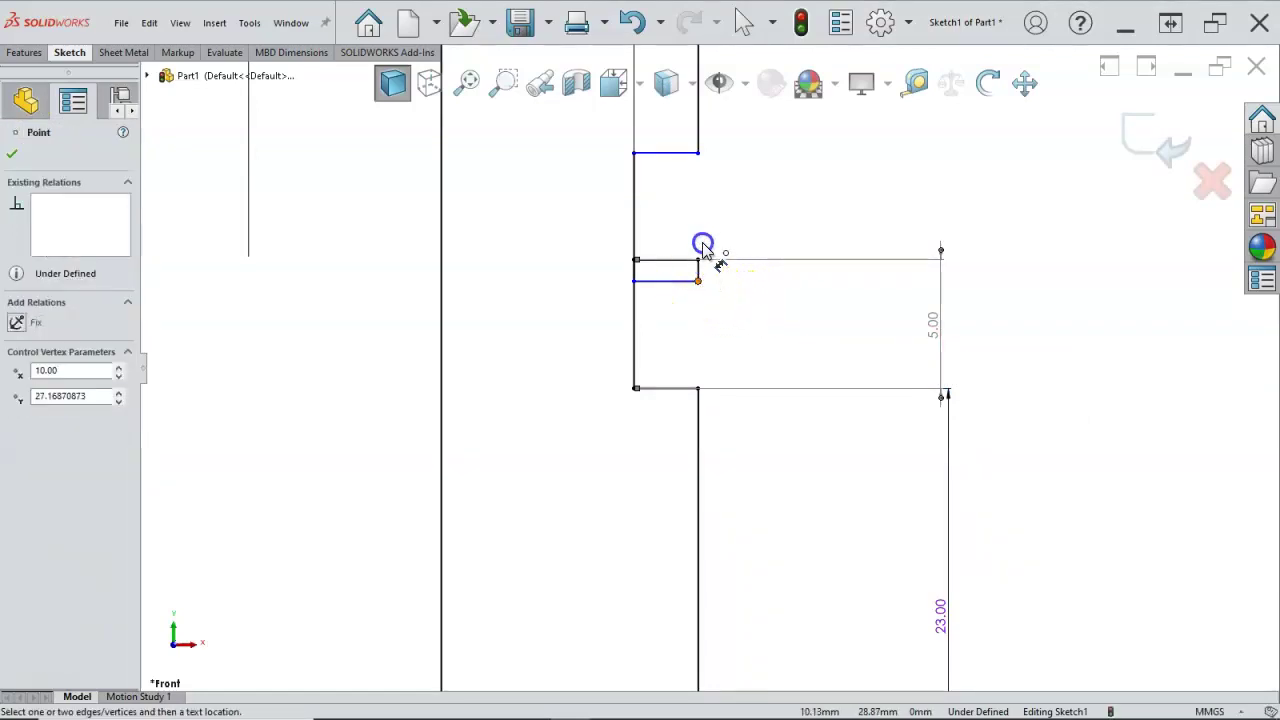
left_click(810, 352)
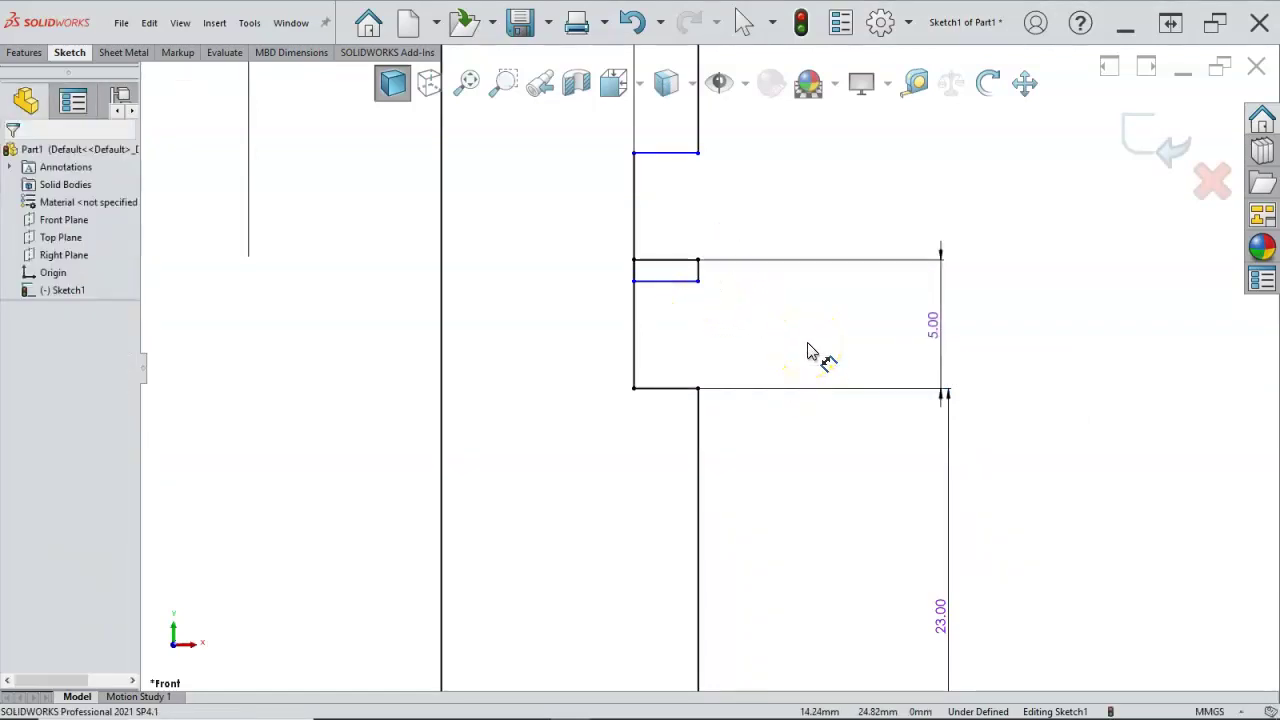
right_click(987, 316)
left_click(1045, 365)
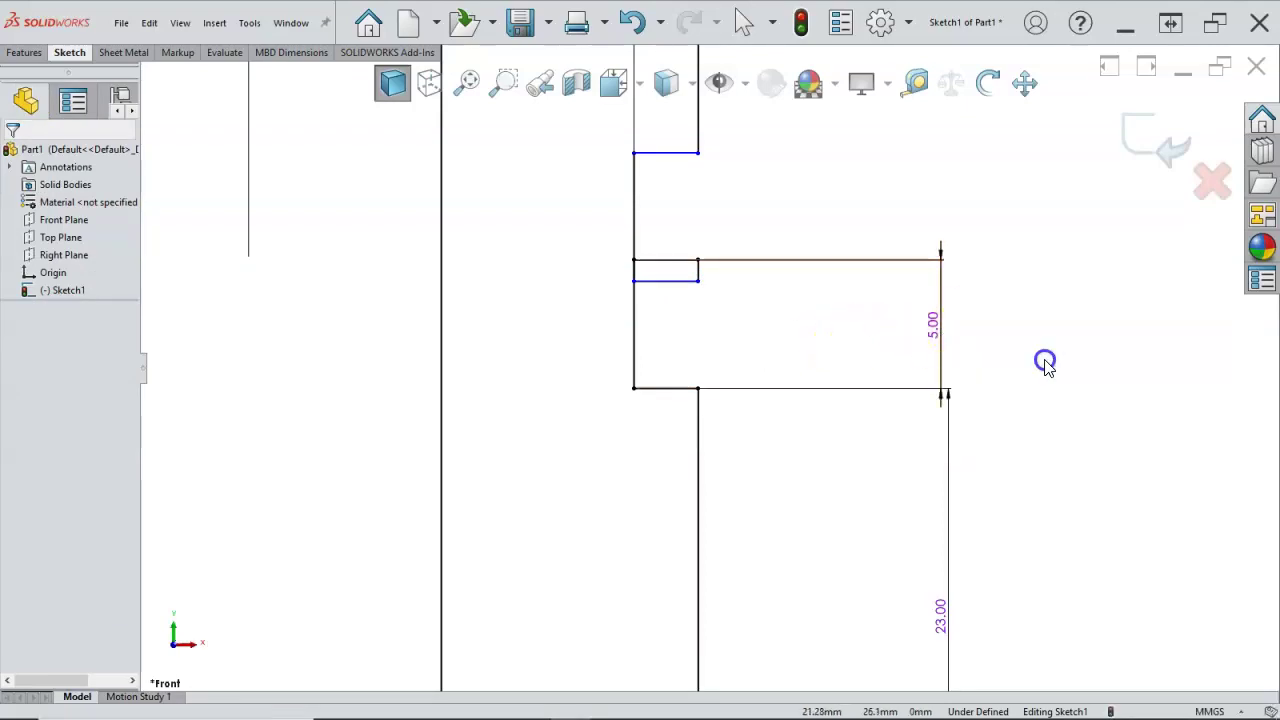
left_click(701, 281)
left_click_drag(701, 281, 705, 184)
key("f")
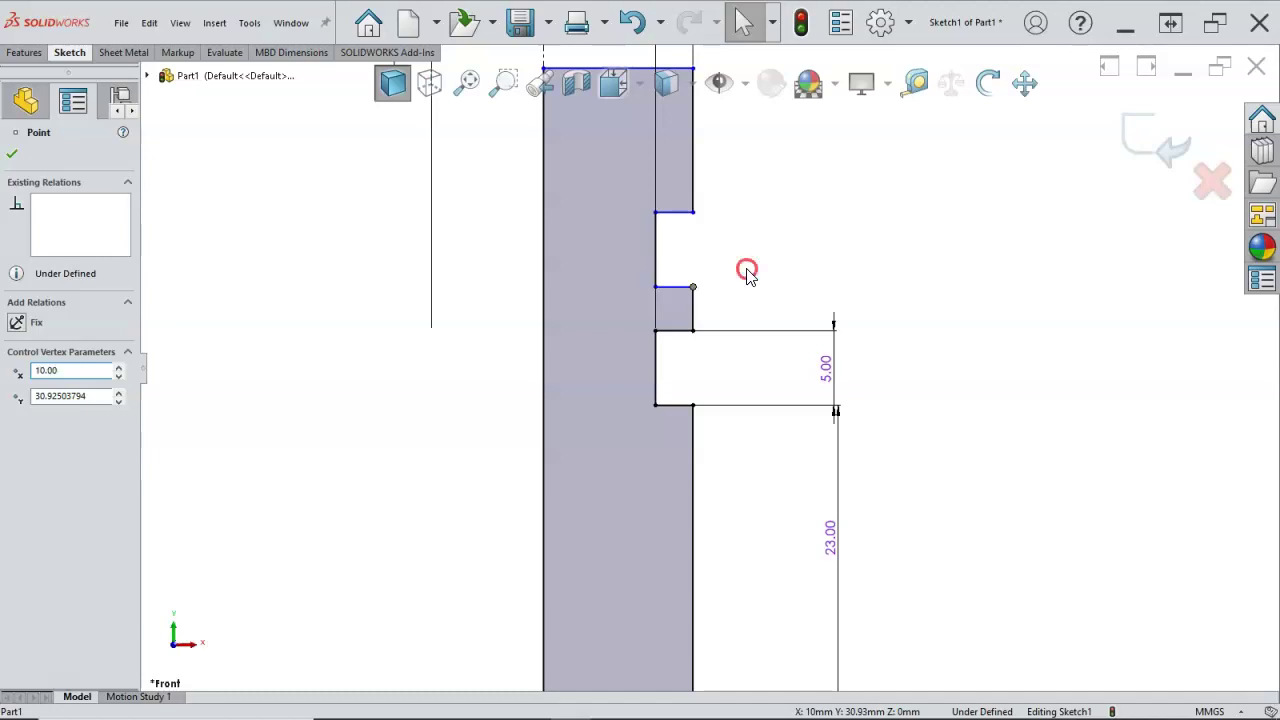
Dimension the bolt's overall length as 73 mm
right_click(748, 275)
left_click(889, 249)
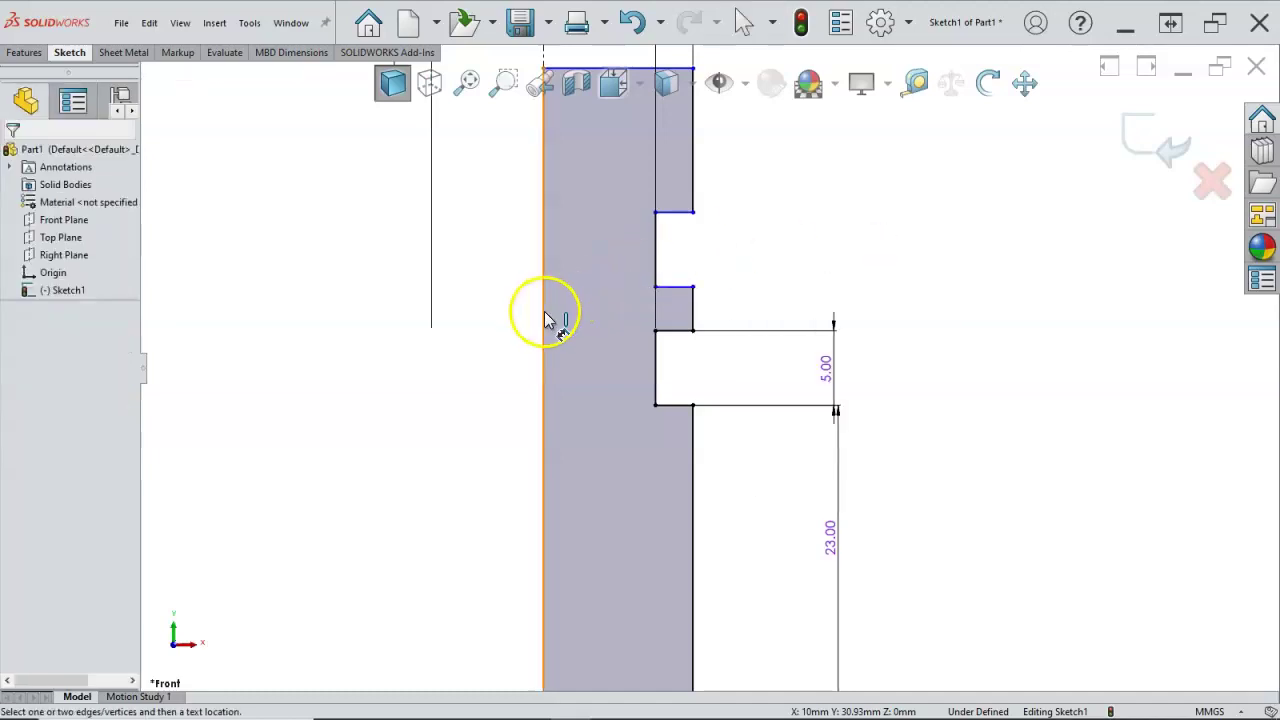
left_click(545, 318)
left_click(332, 346)
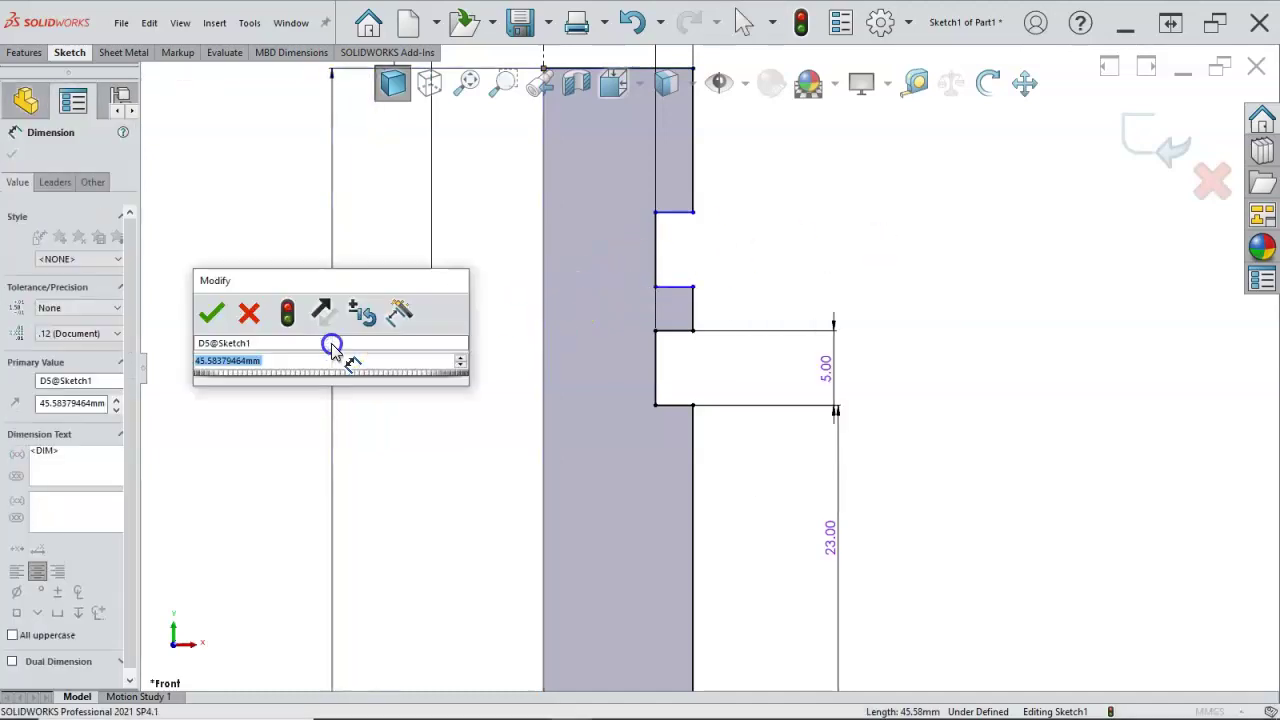
type("73")
key("Return")
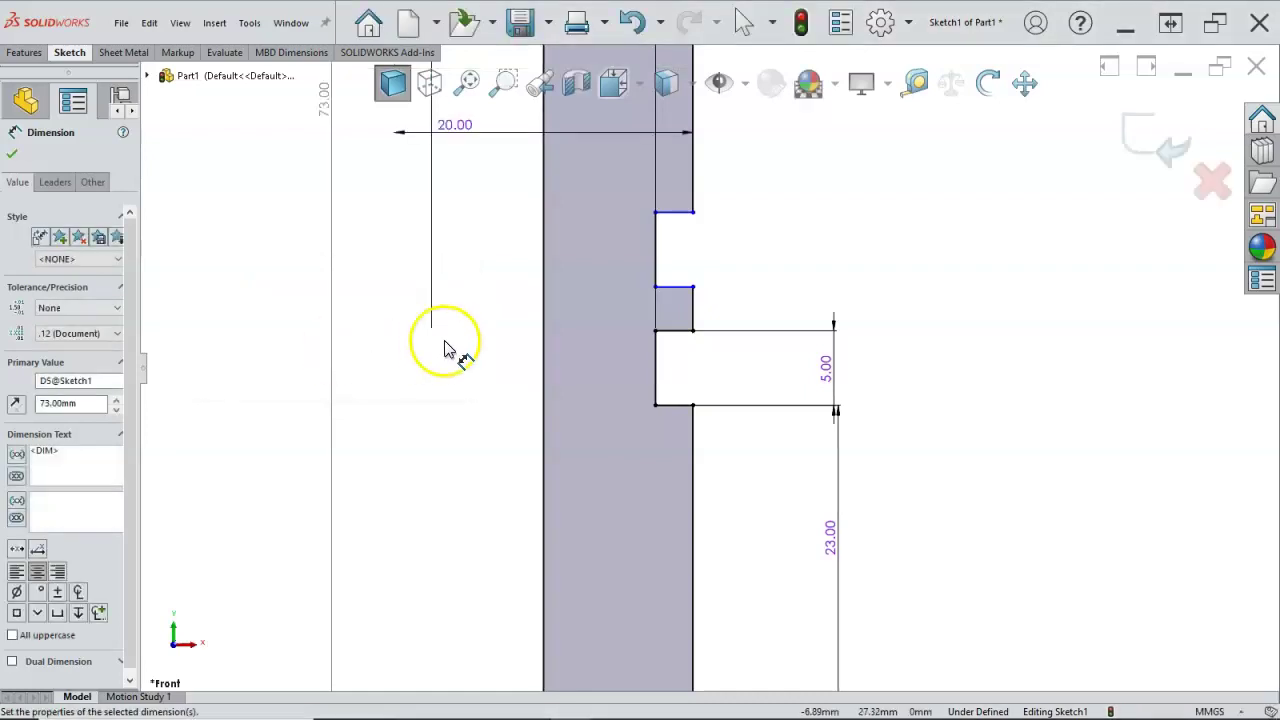
key("f")
scroll(640, 320, "down", 1)
scroll(668, 300, "down", 1)
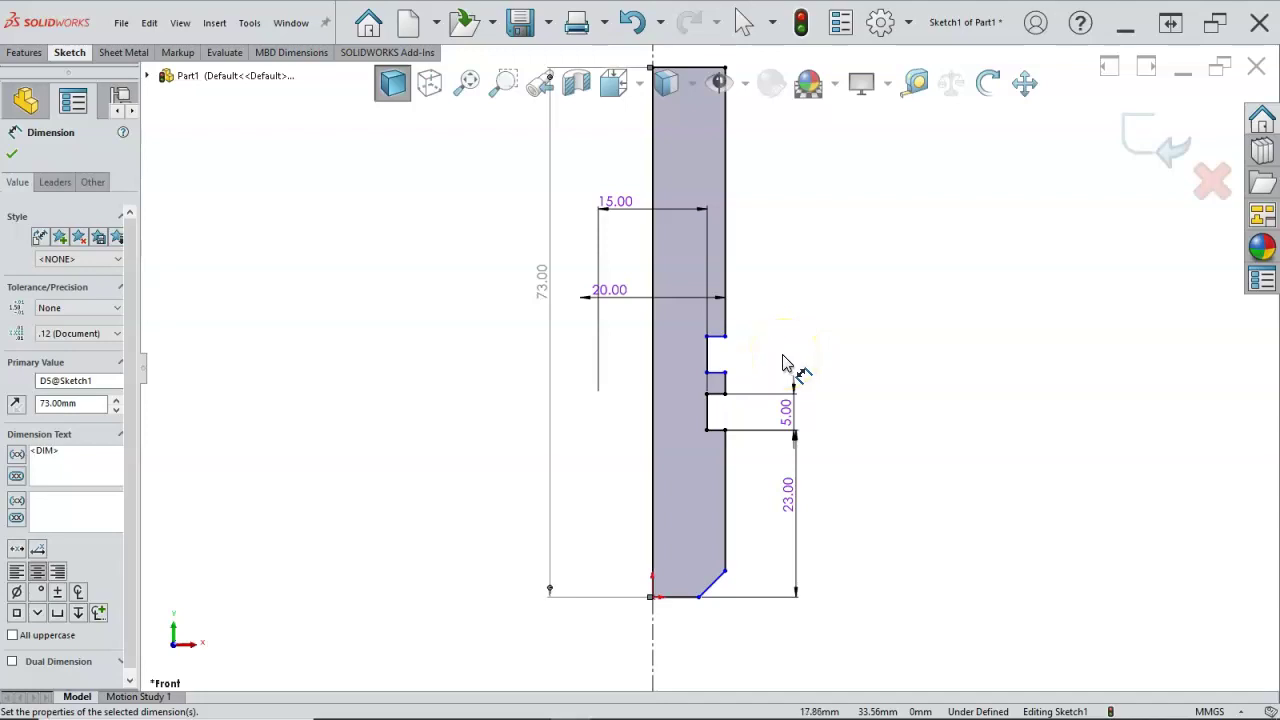
Set the upper section length to 25 mm
left_click(716, 337)
scroll(712, 345, "up", 1)
scroll(770, 290, "up", 1)
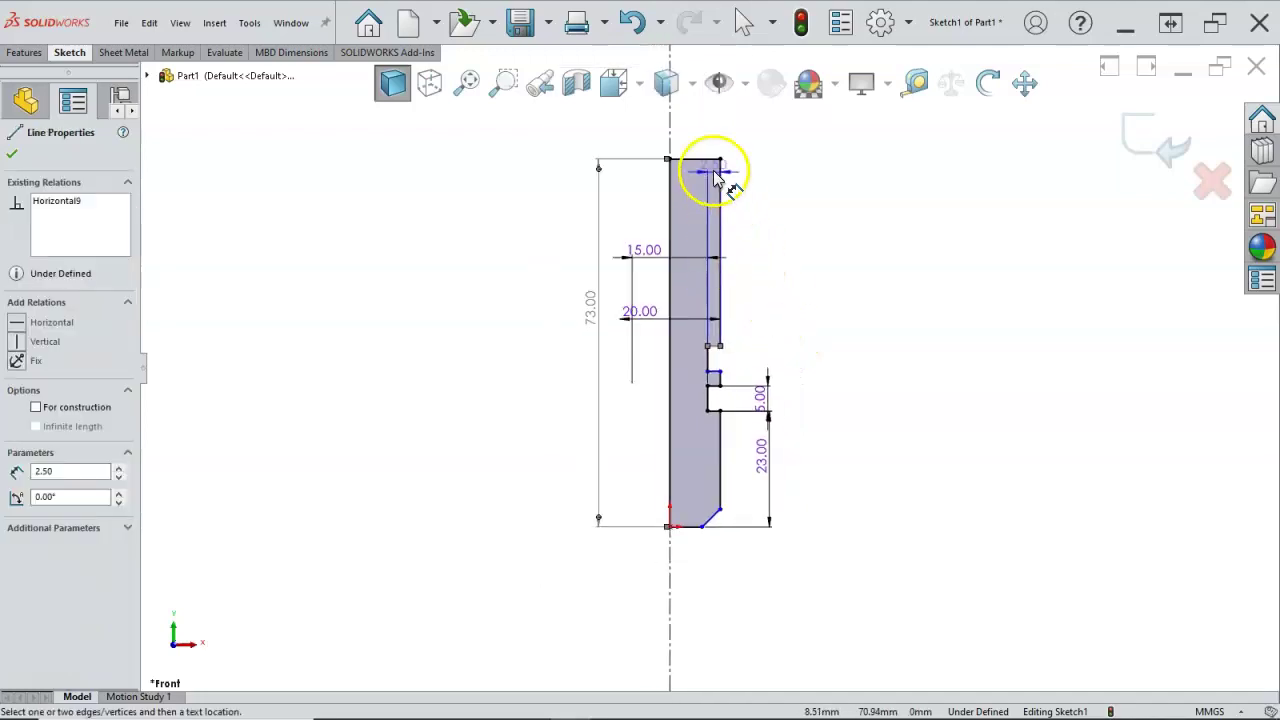
left_click(712, 160)
left_click(770, 210)
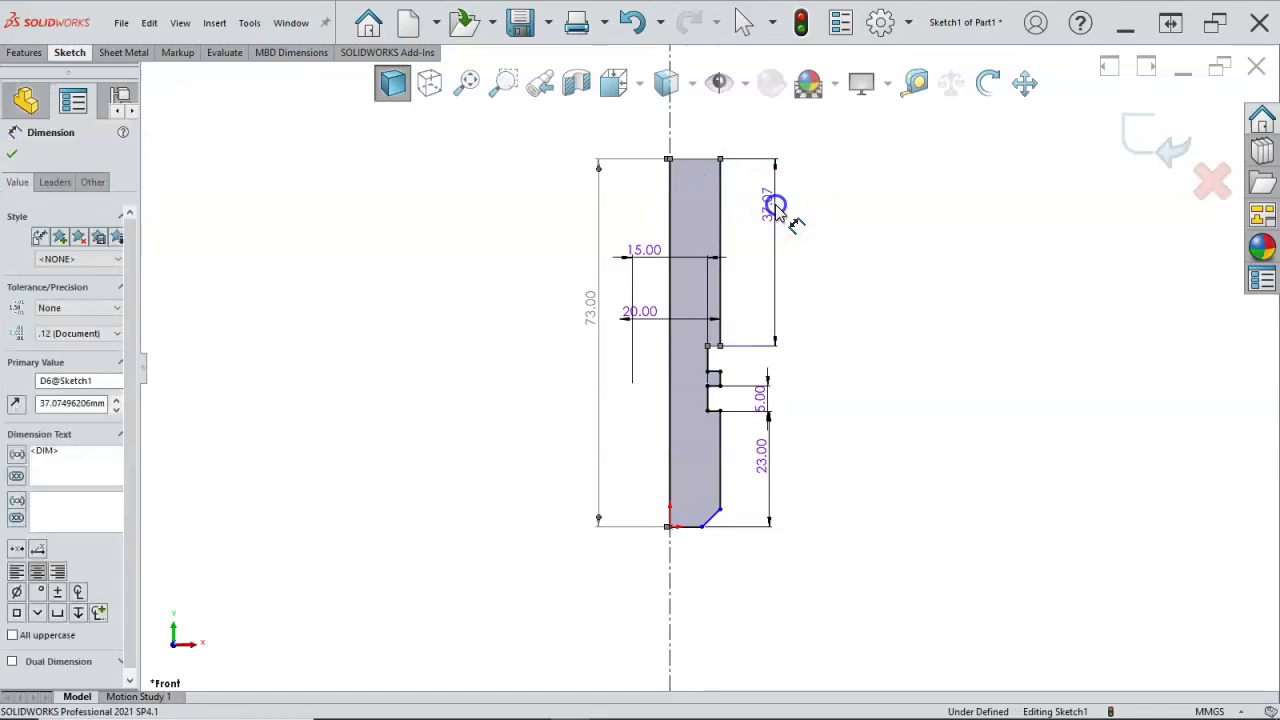
type("25")
key("Return")
left_click(777, 208)
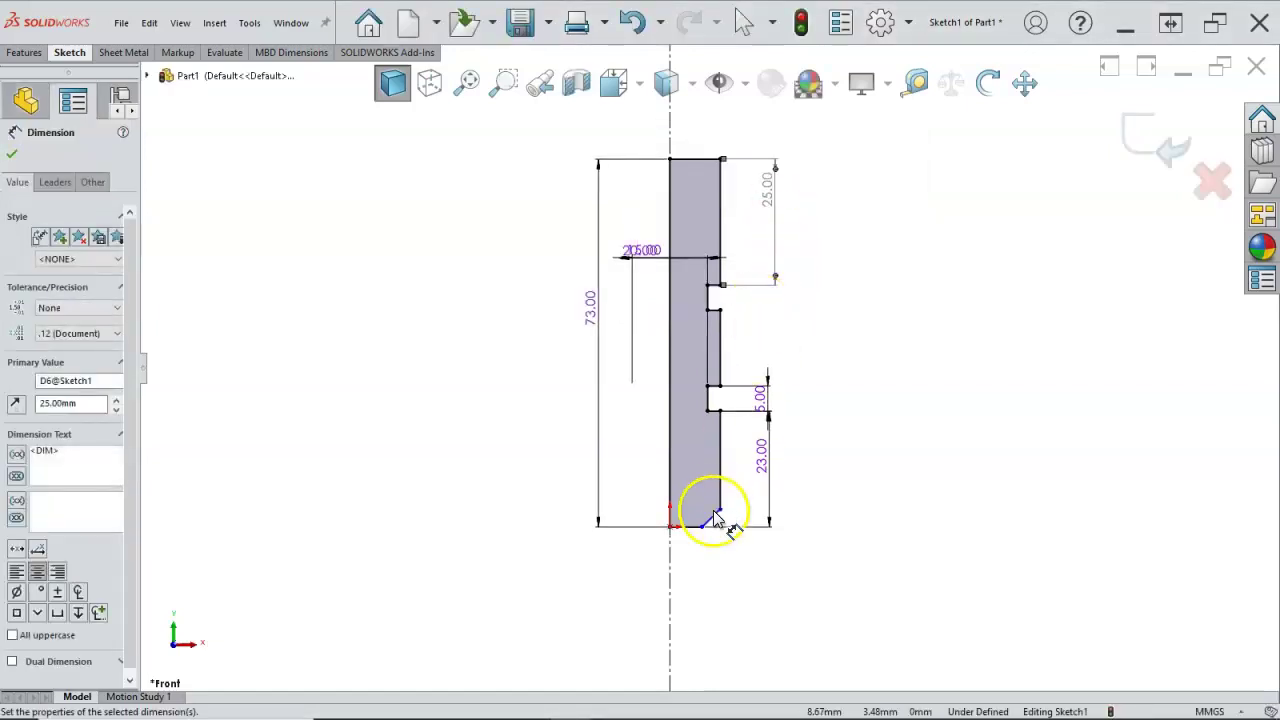
Dimension the bottom chamfer as 45° by 3.00 mm
scroll(714, 525, "down", 4)
left_click(672, 487)
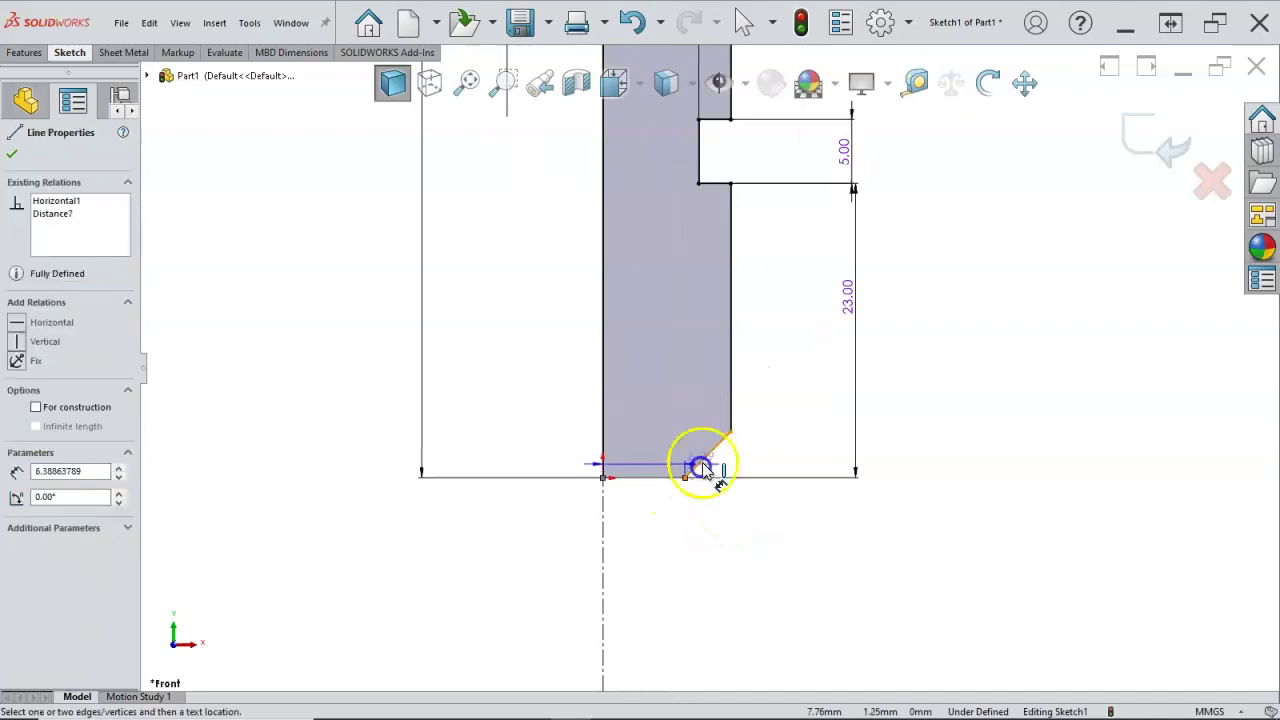
left_click(698, 463)
left_click(812, 455)
left_click(688, 407)
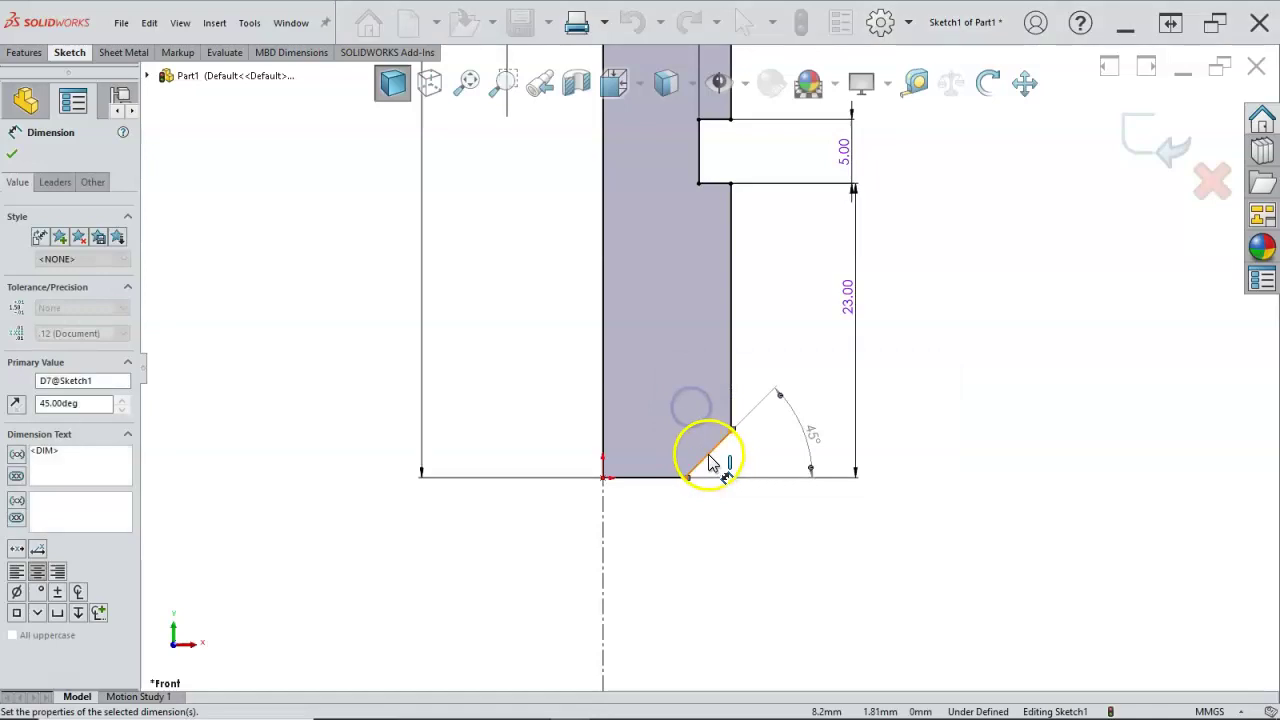
left_click(714, 450)
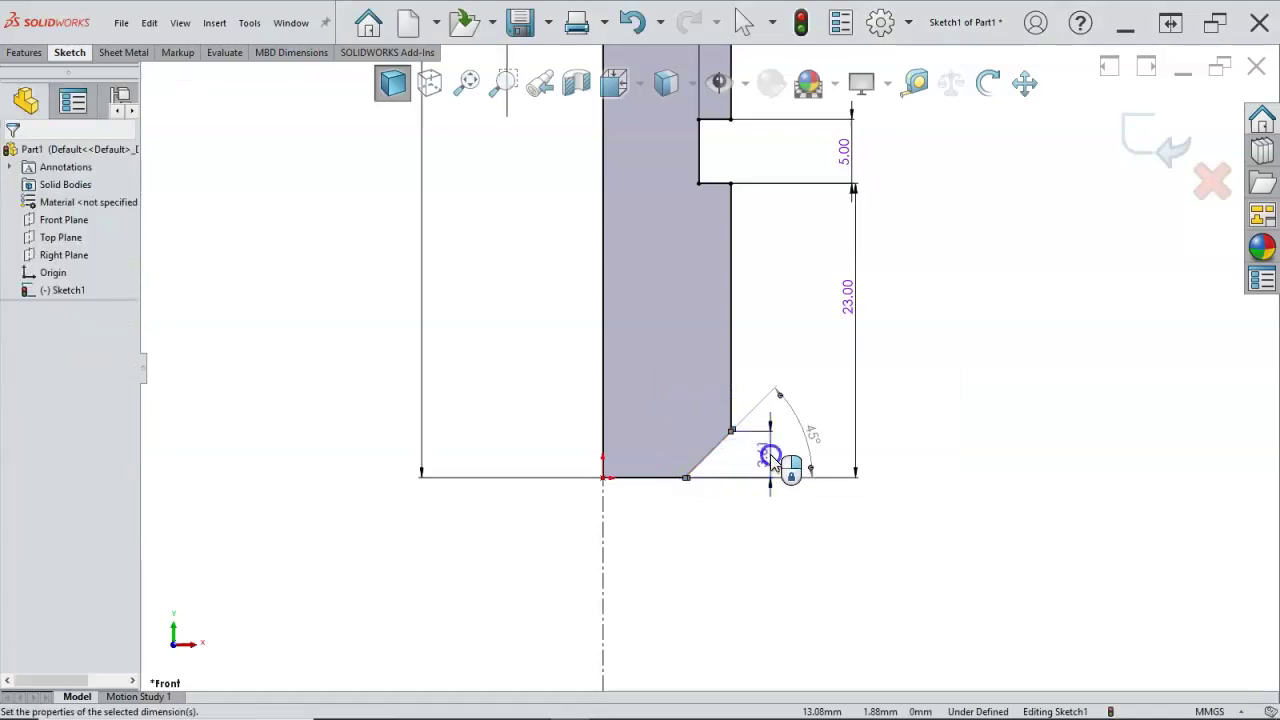
left_click(771, 457)
key("Return")
left_click_drag(815, 438, 848, 450)
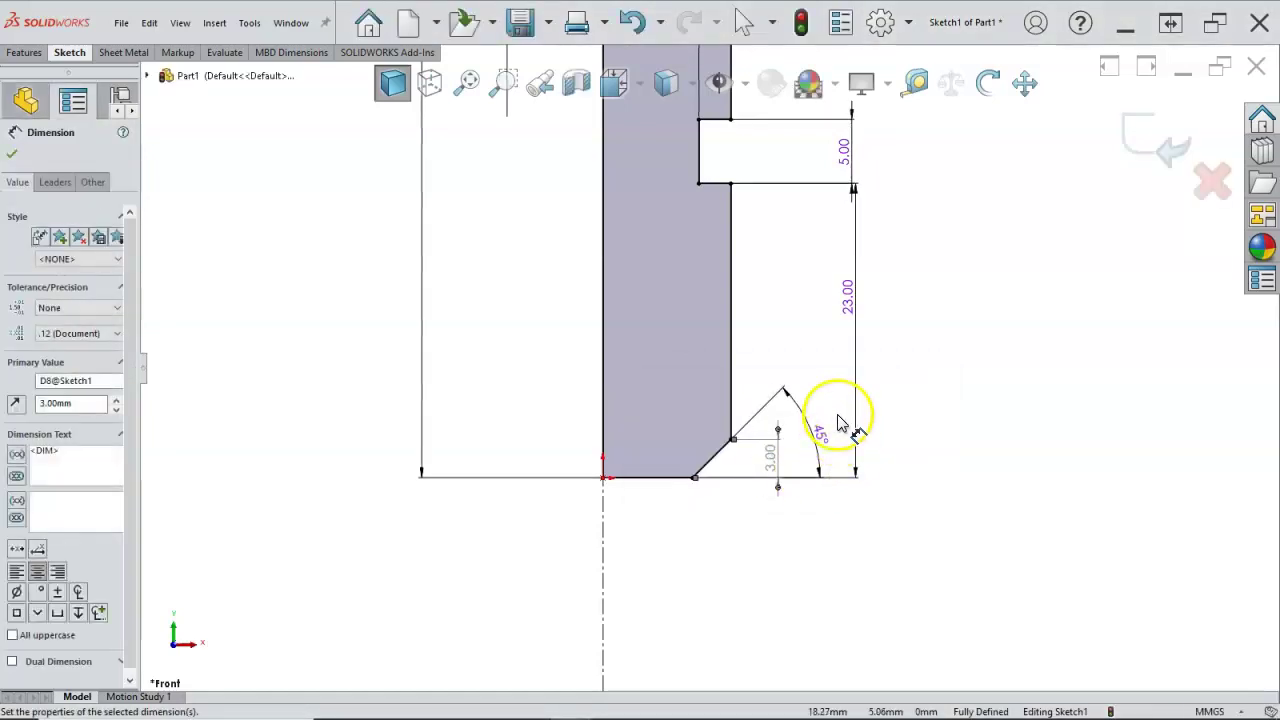
scroll(843, 423, "up", 3)
scroll(684, 292, "down", 4)
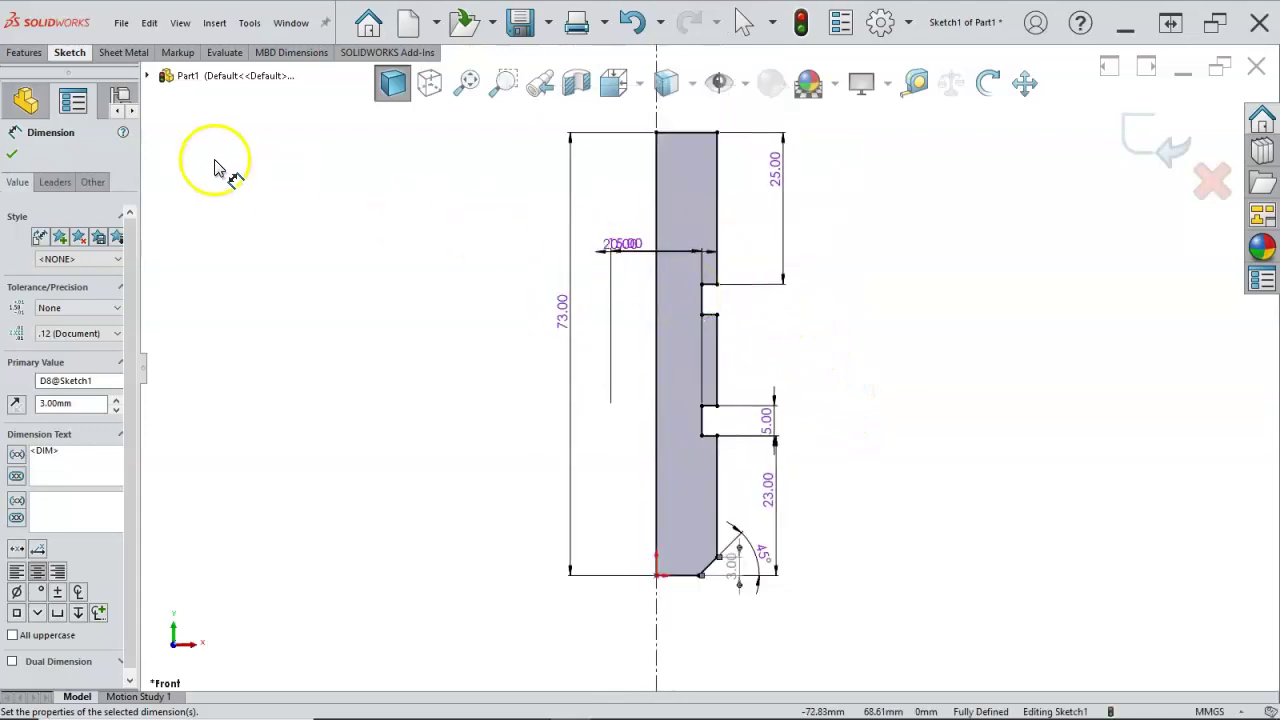
Revolve Sketch1 a full 360° about the centreline into the grooved bolt body
left_click(25, 55)
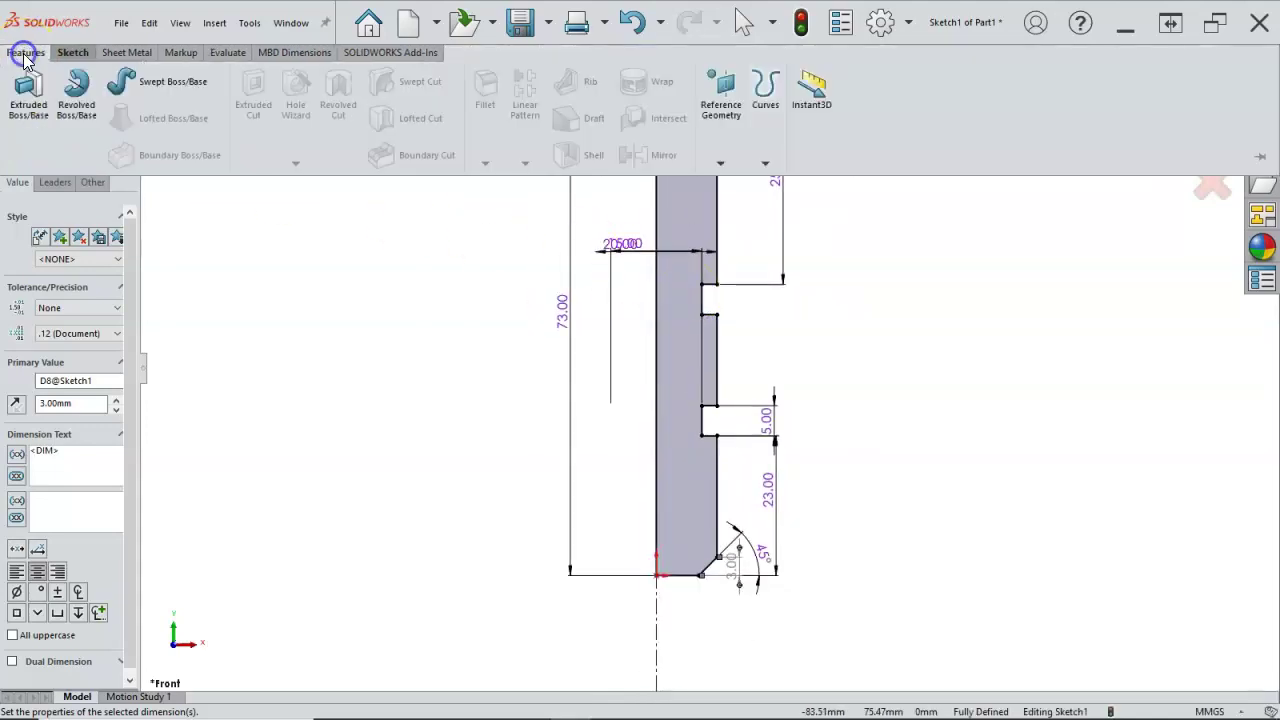
left_click(74, 98)
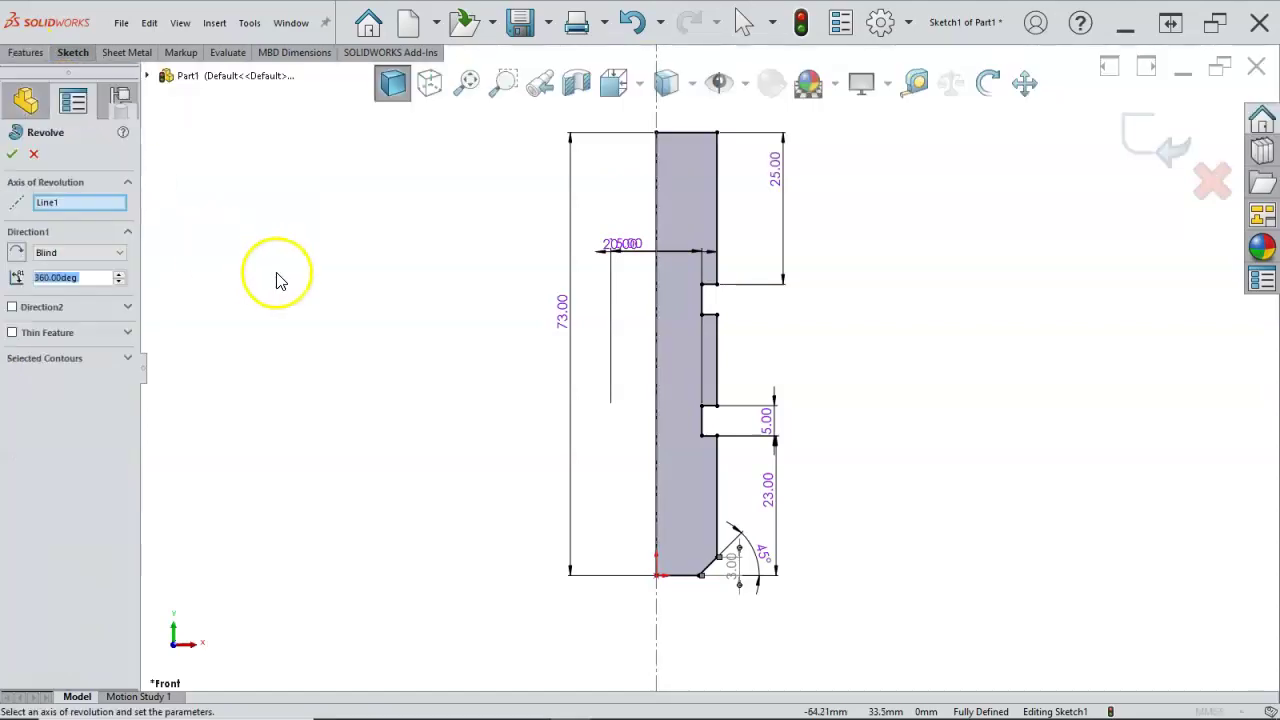
left_click(12, 157)
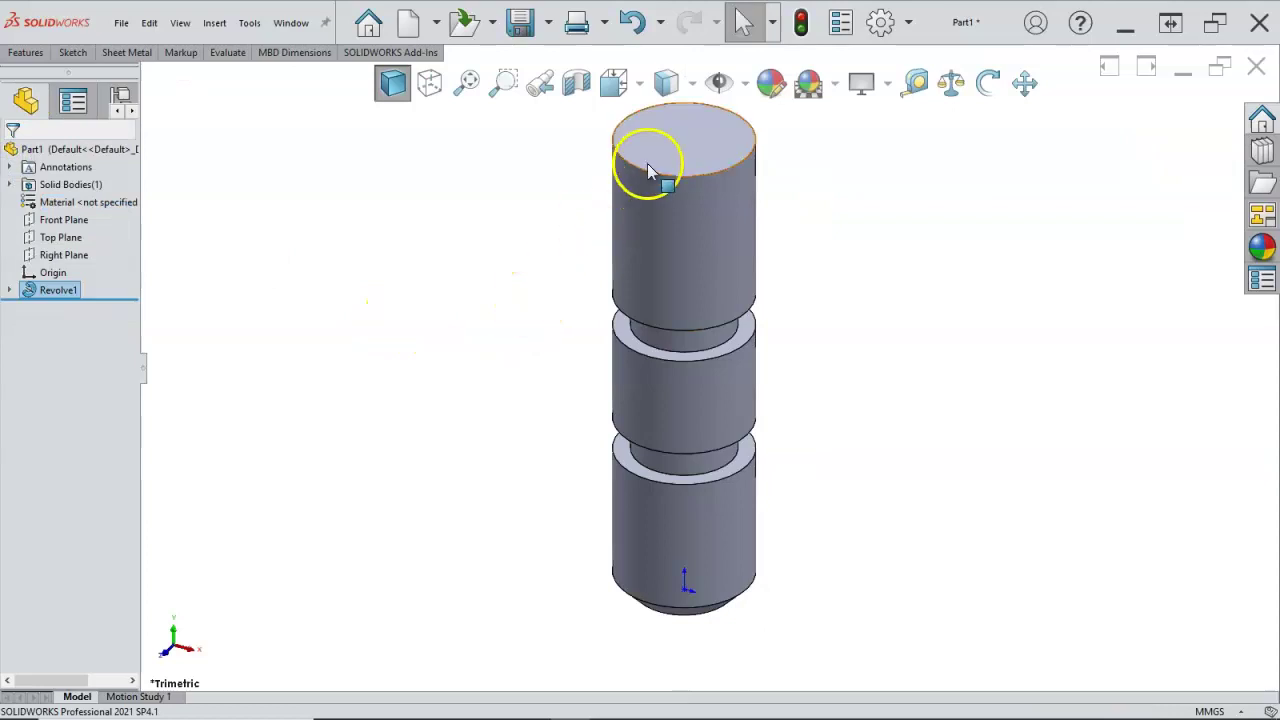
left_click(663, 152)
Sketch a six-sided polygon centred on the origin on the top face, then bring the book alongside
left_click(737, 101)
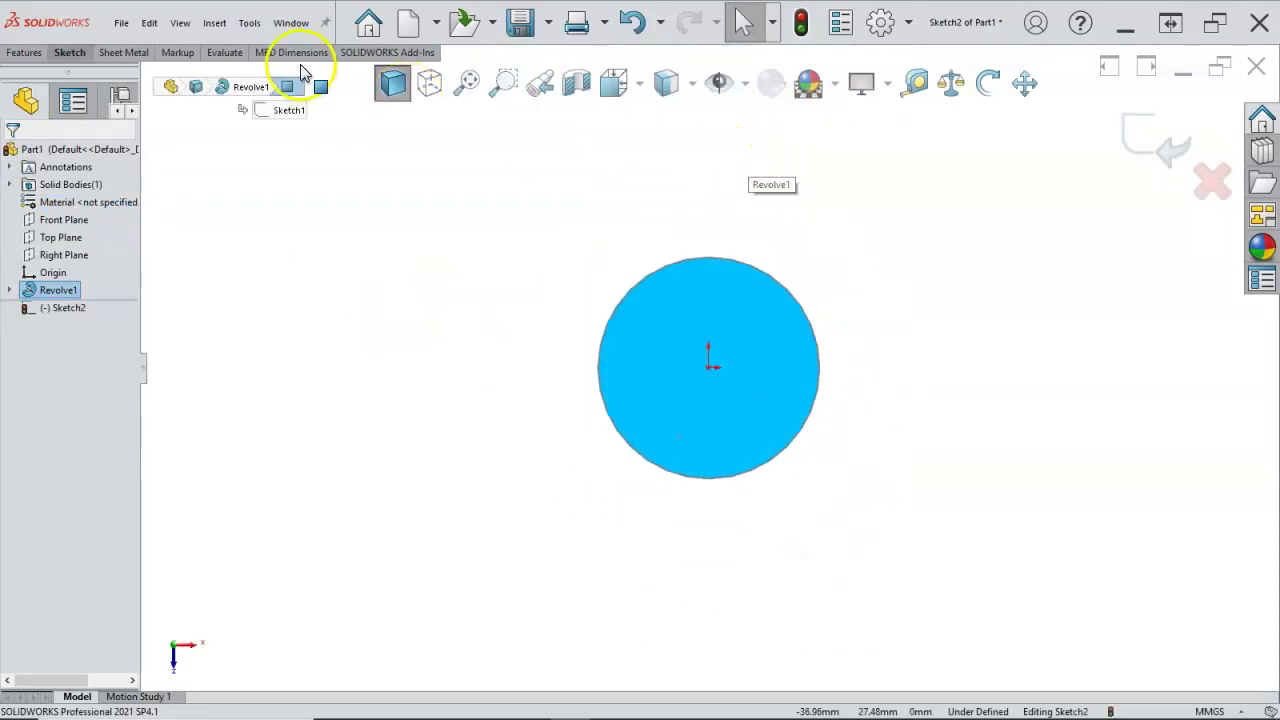
left_click(68, 52)
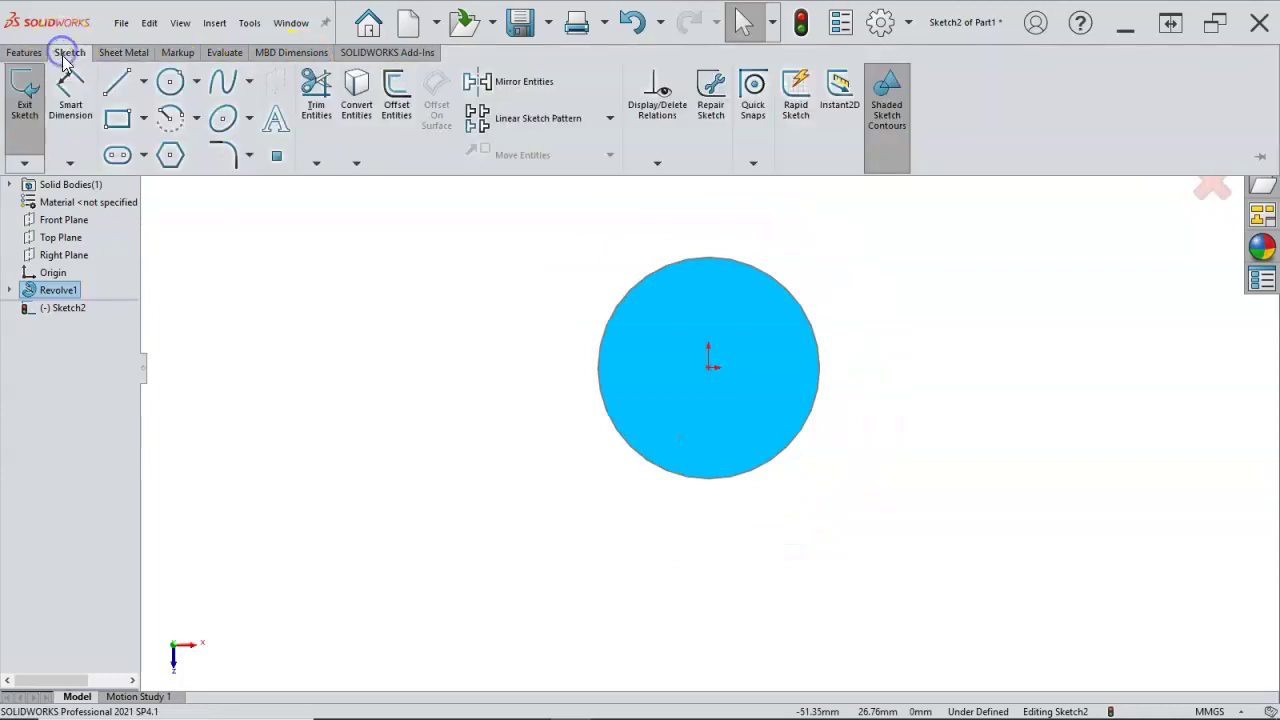
left_click(170, 158)
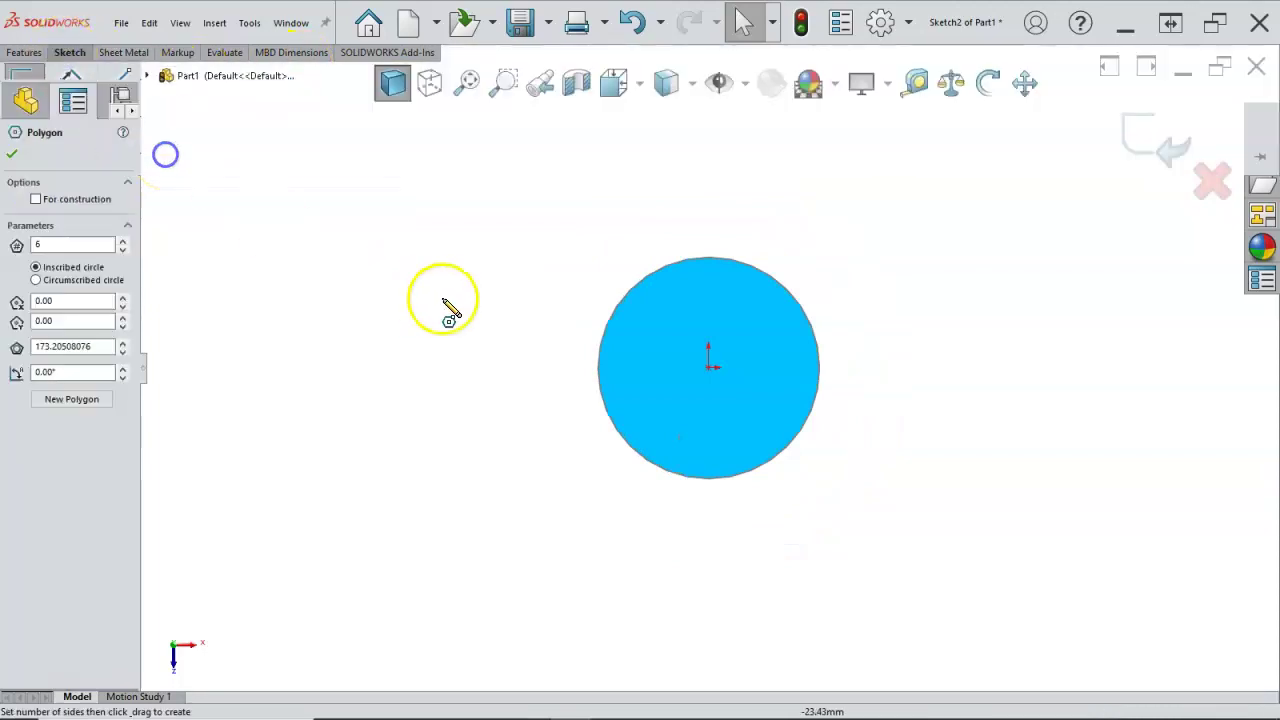
left_click(710, 373)
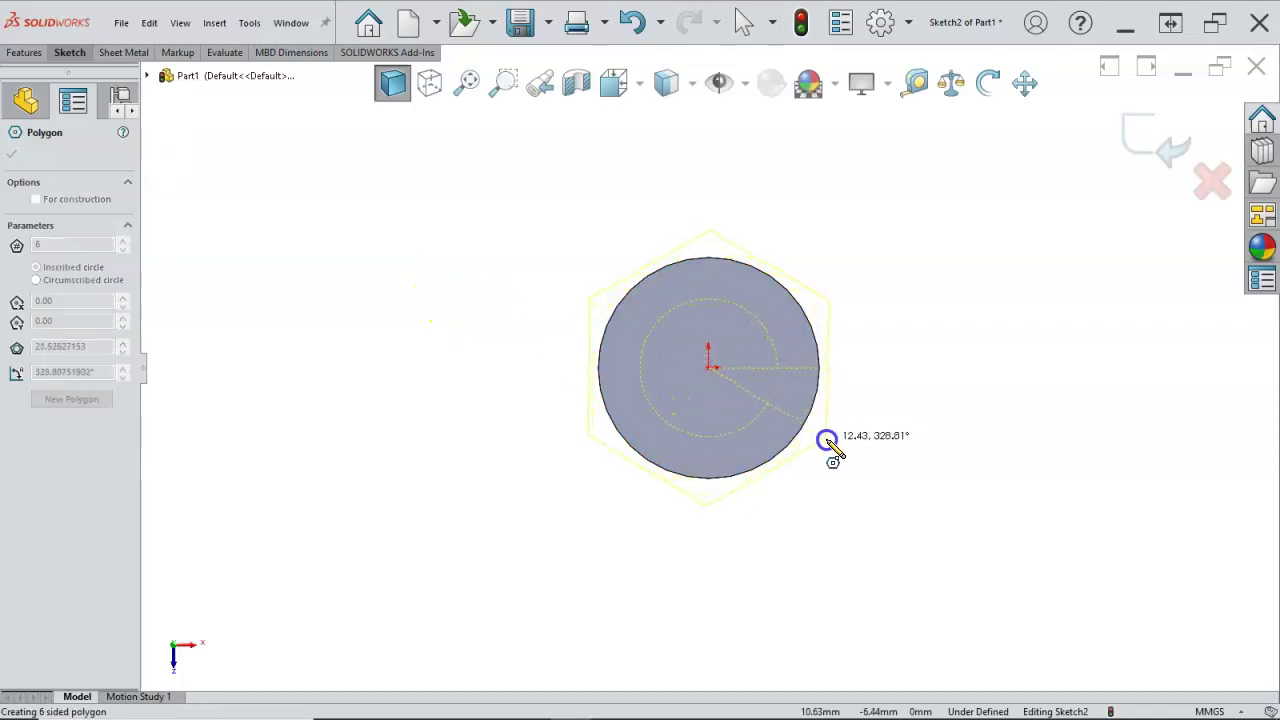
left_click(840, 370)
right_click(886, 372)
left_click(930, 387)
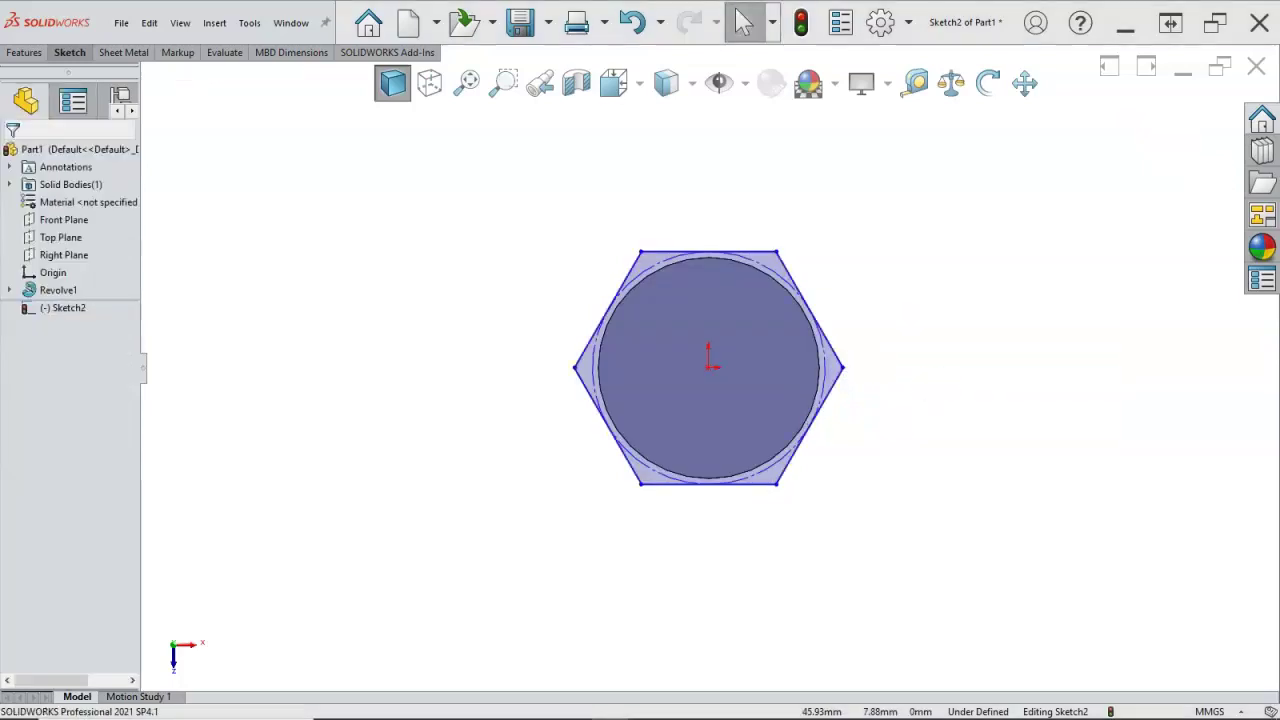
left_click_drag(1279, 80, 712, 28)
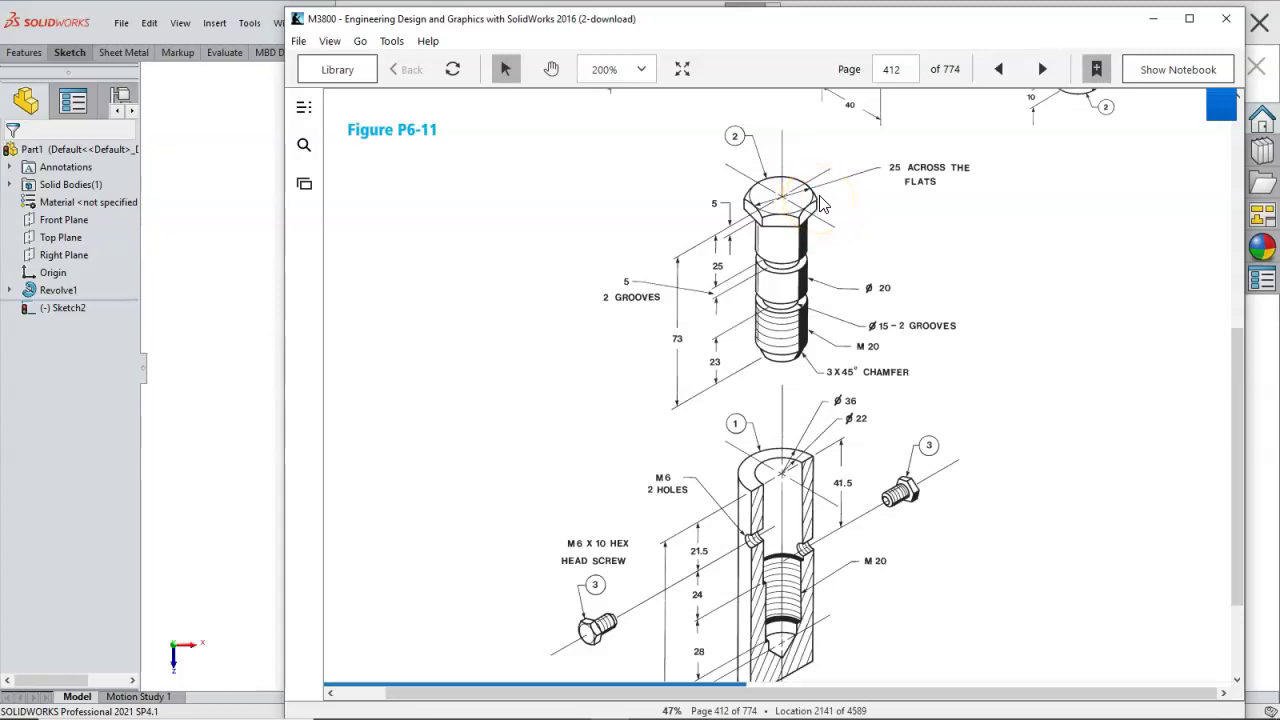
After checking the 25 across-flats head size, push the Kindle window mostly off screen
mouse_move(808, 23)
left_mouse_down()
mouse_move(1279, 125)
mouse_move(1279, 68)
left_mouse_up()
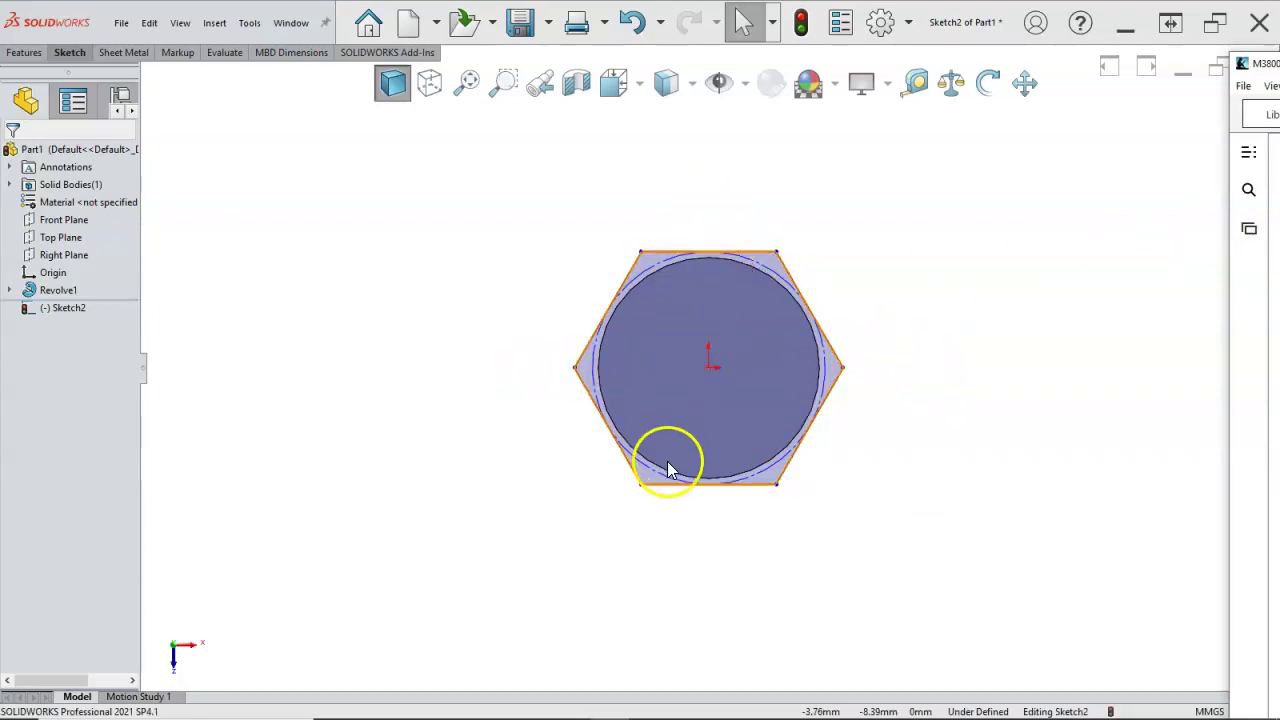
Make the hexagon's centre point and right vertex horizontal
left_click(705, 376)
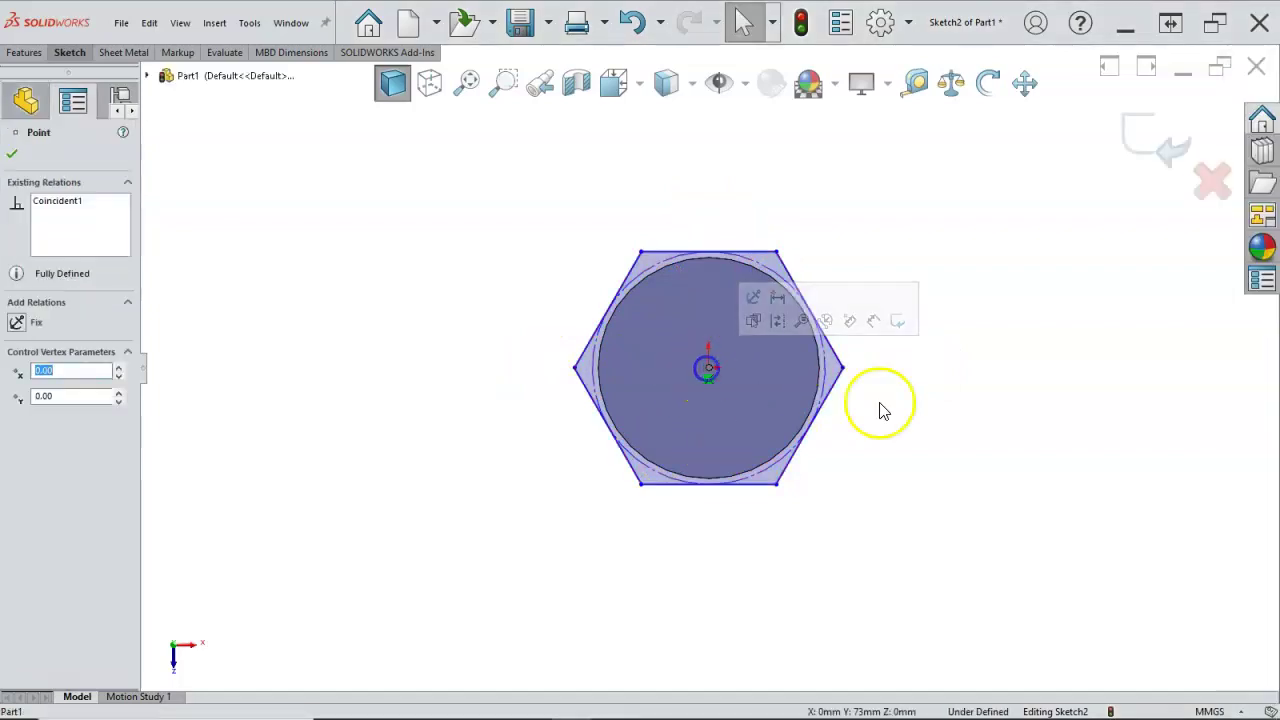
left_click(845, 371, "ctrl")
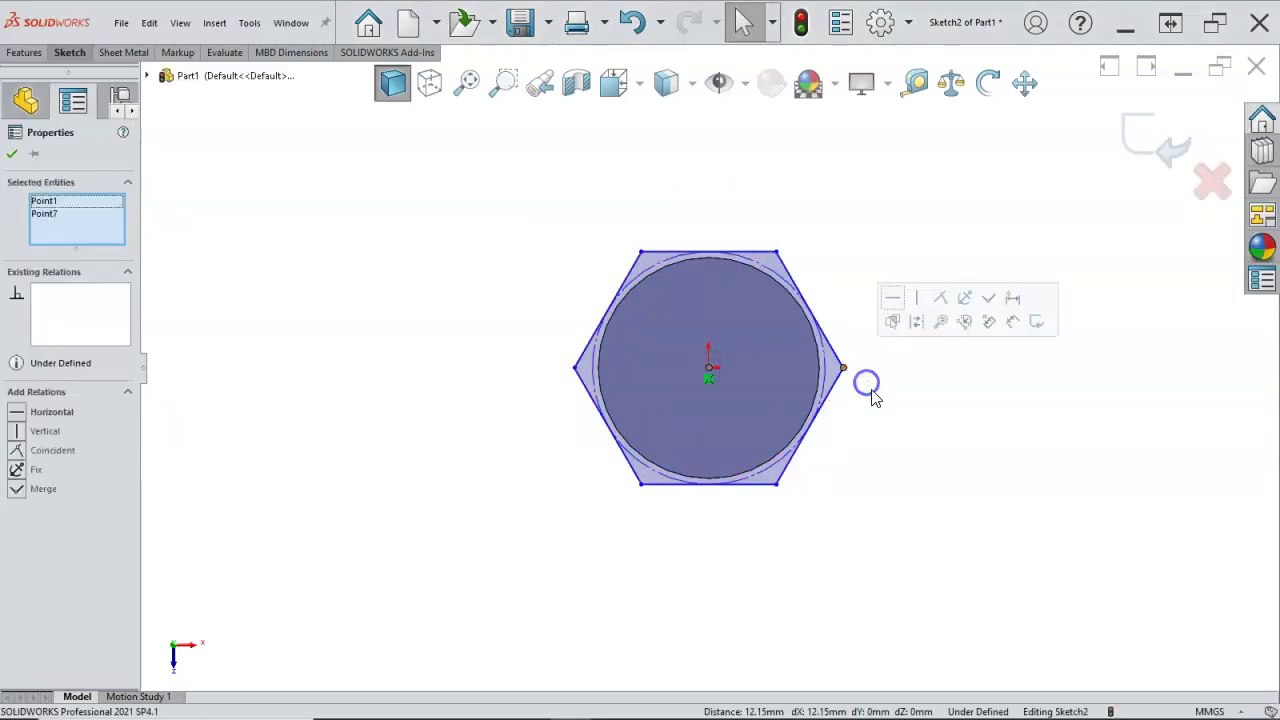
left_click(893, 301)
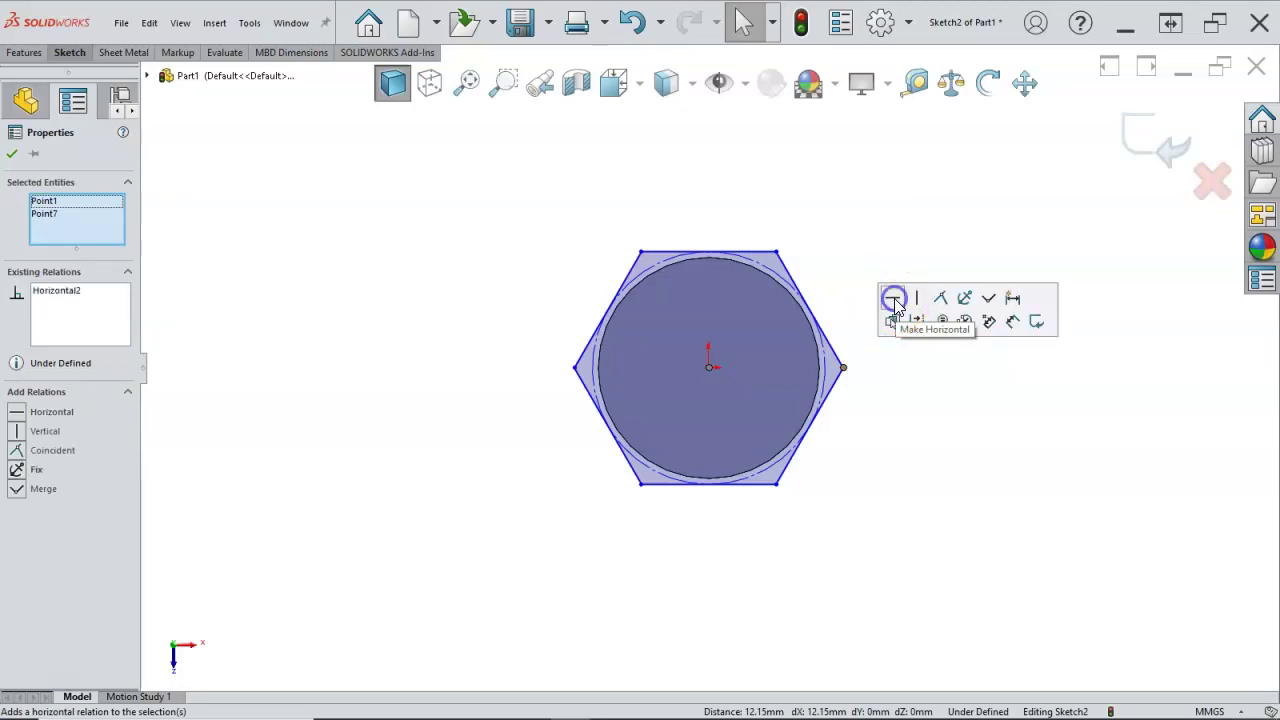
Dimension the inscribed construction circle at Ø25 mm, fully defining the head sketch, then view isometric
right_click(840, 247)
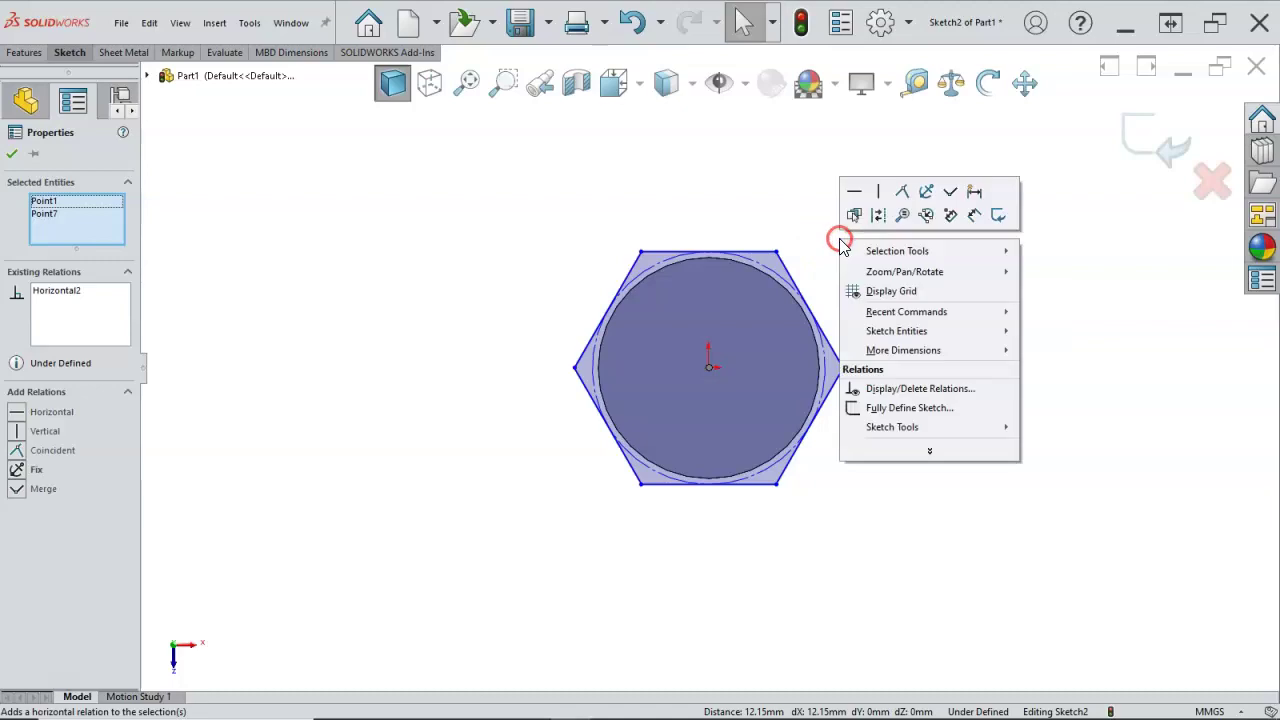
left_click(972, 216)
left_click(770, 277)
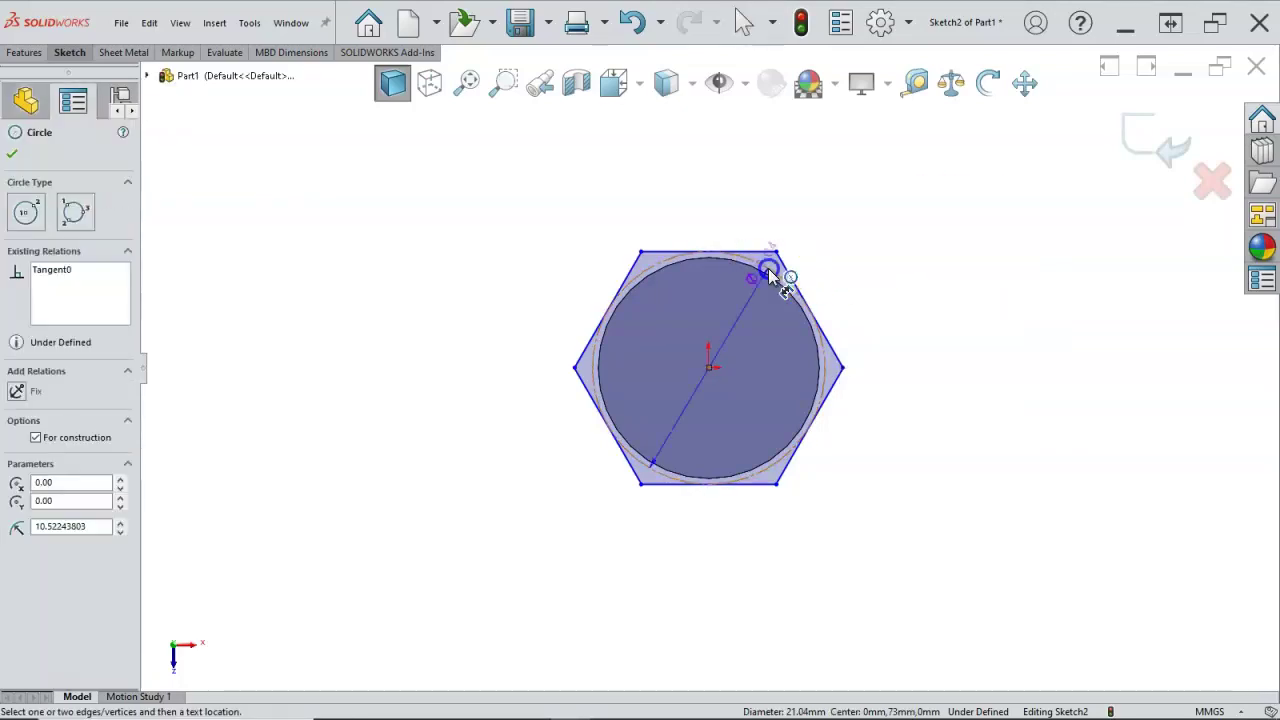
left_click(897, 203)
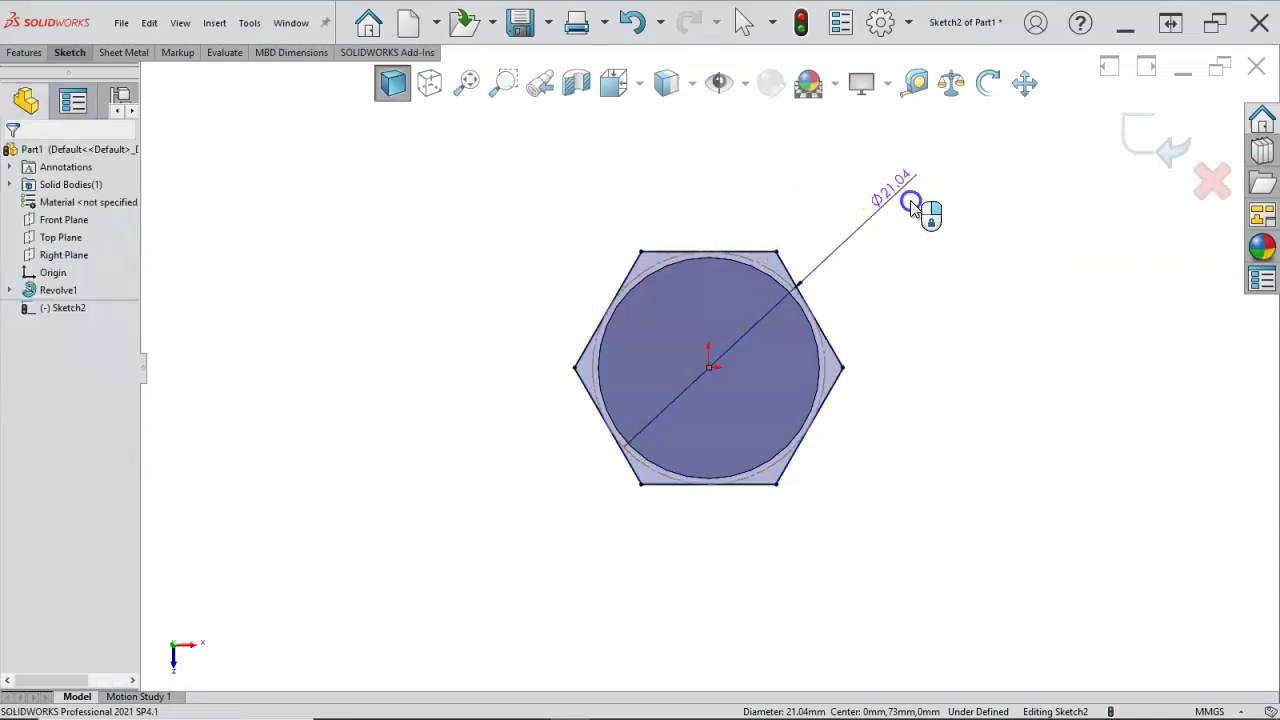
type("2")
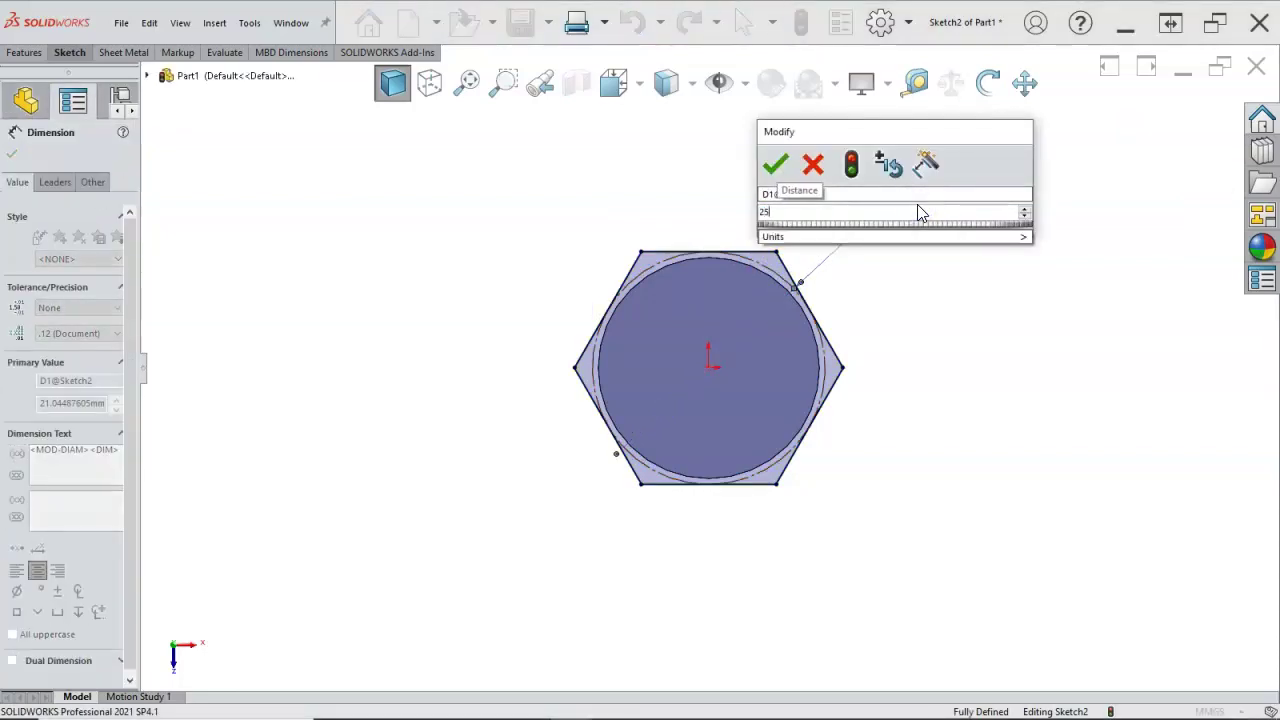
type("5")
key("Return")
left_click(911, 229)
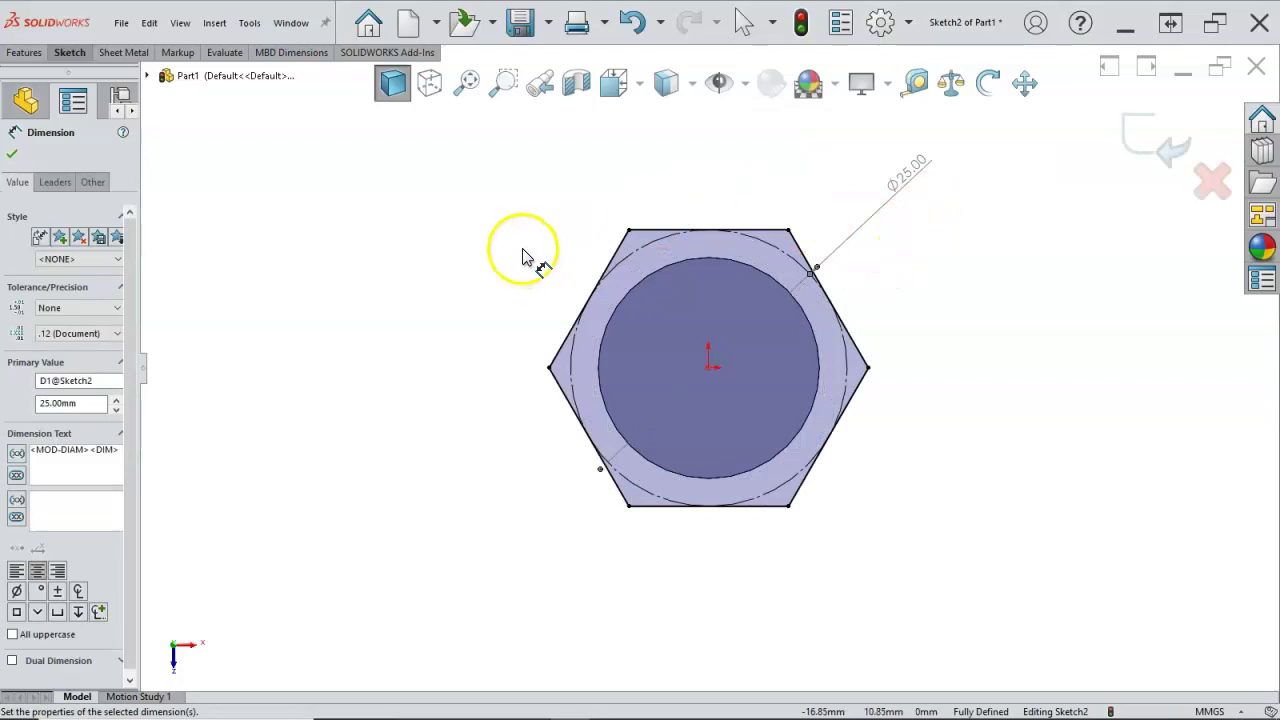
key("ctrl+7")
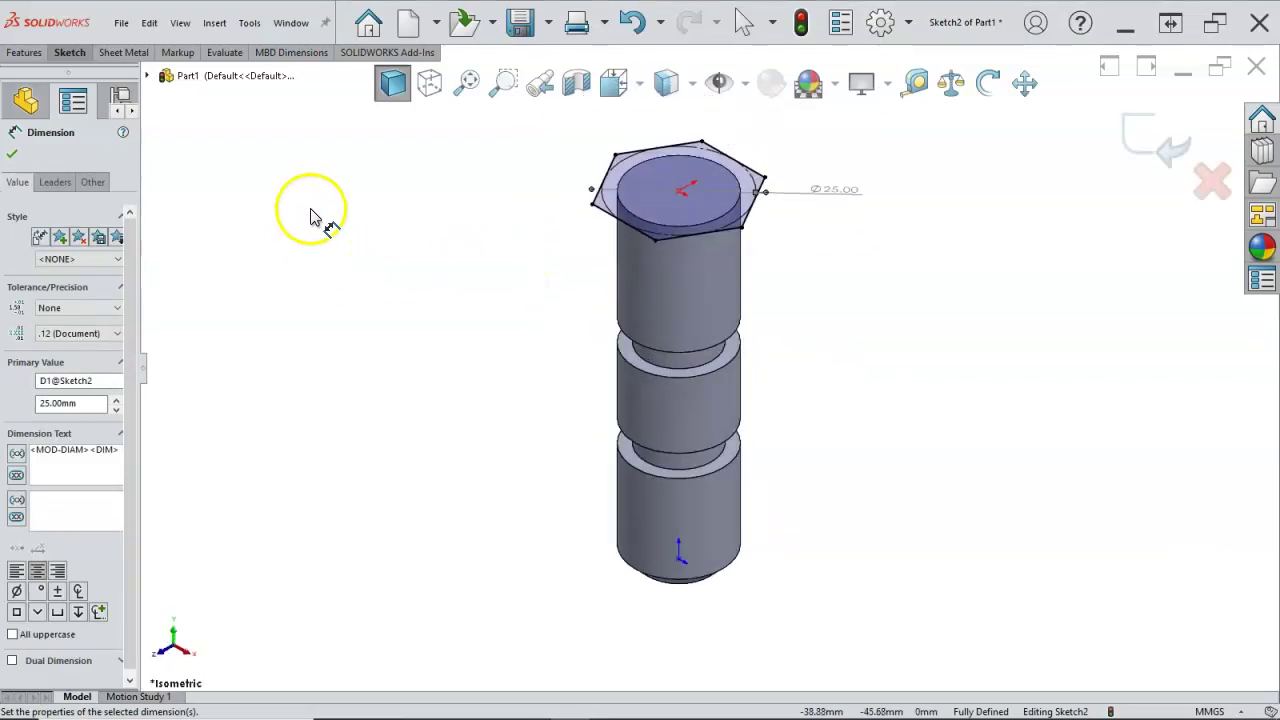
Boss-extrude the hexagon sketch 5 mm, direction reversed into the bolt, as Boss-Extrude1
left_click(10, 54)
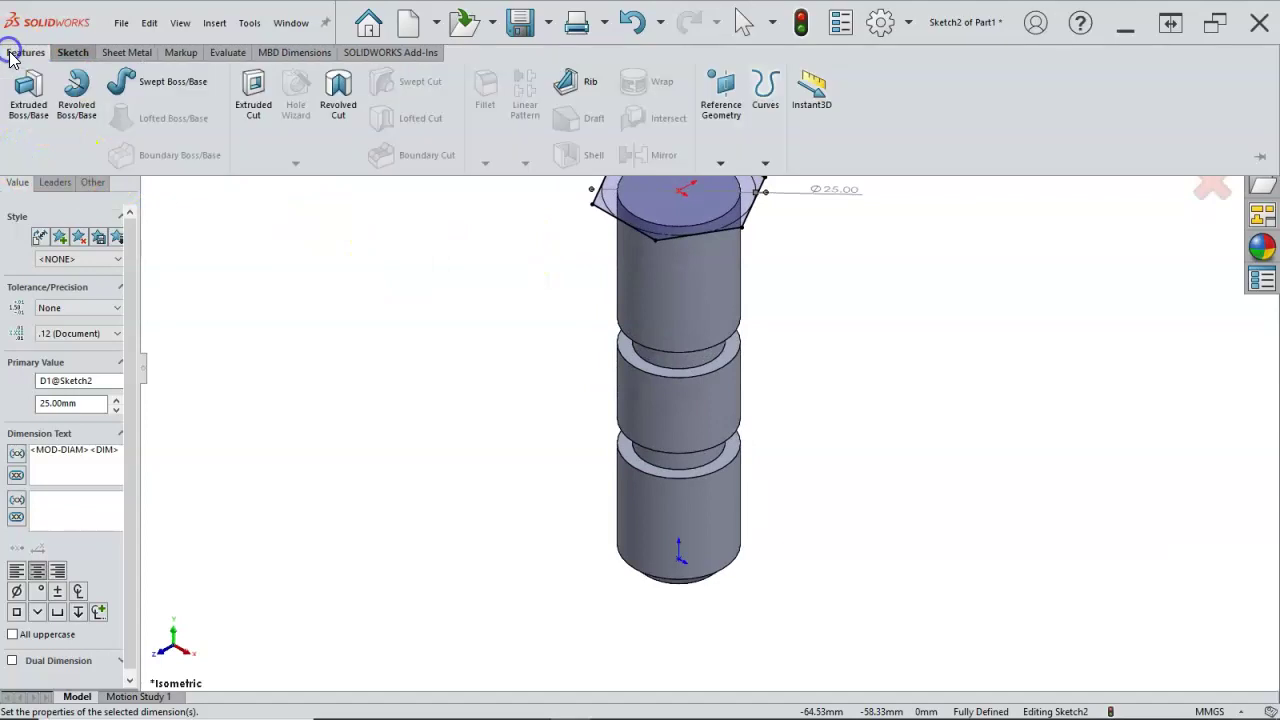
left_click(28, 95)
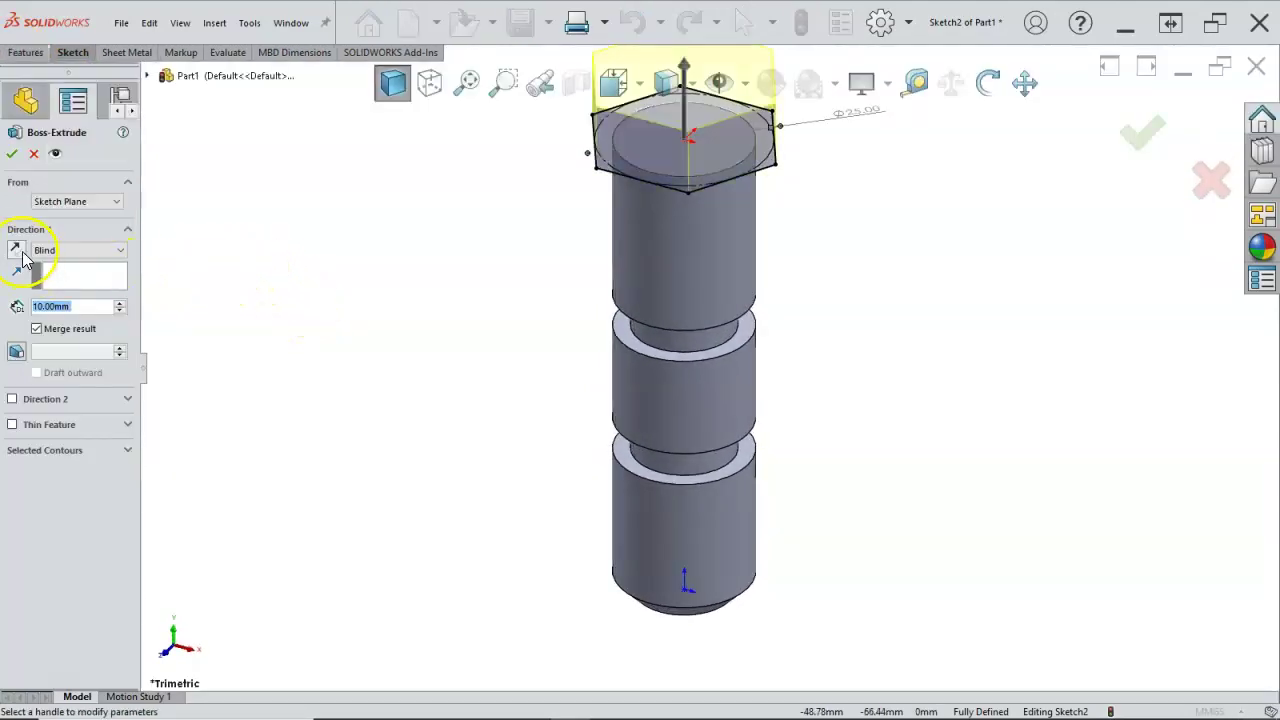
left_click(18, 251)
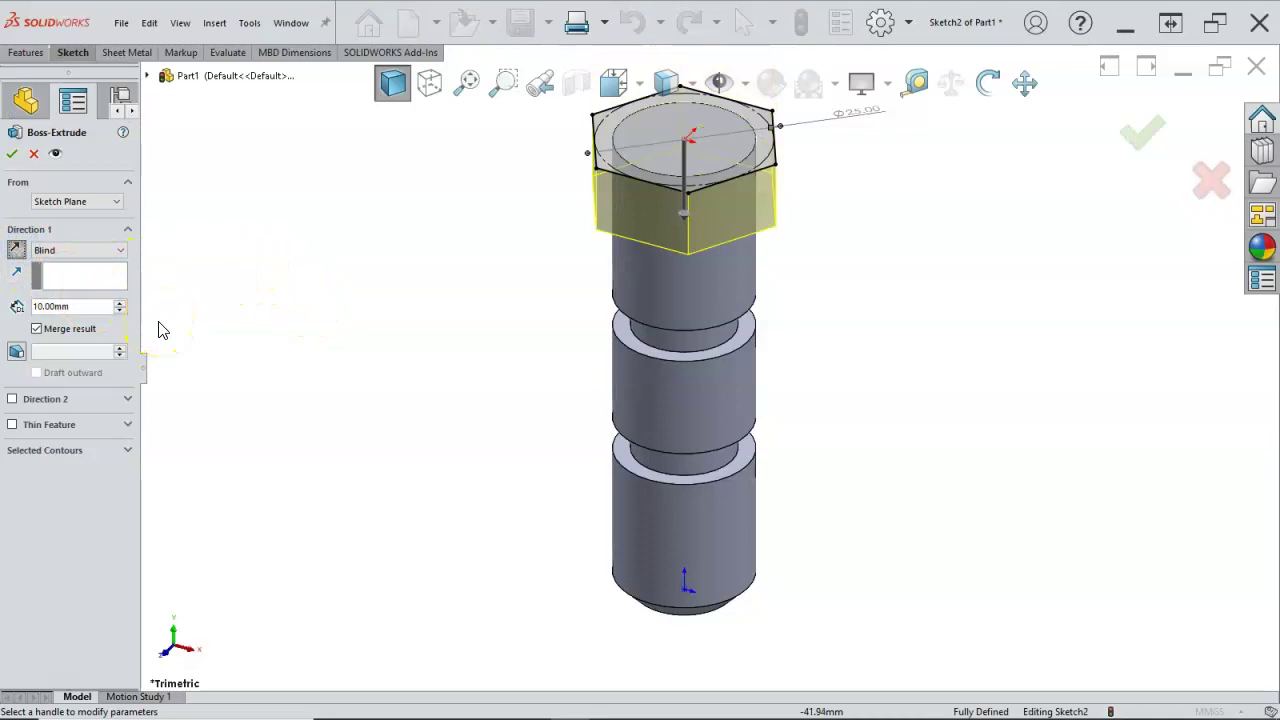
type("5")
key("Return")
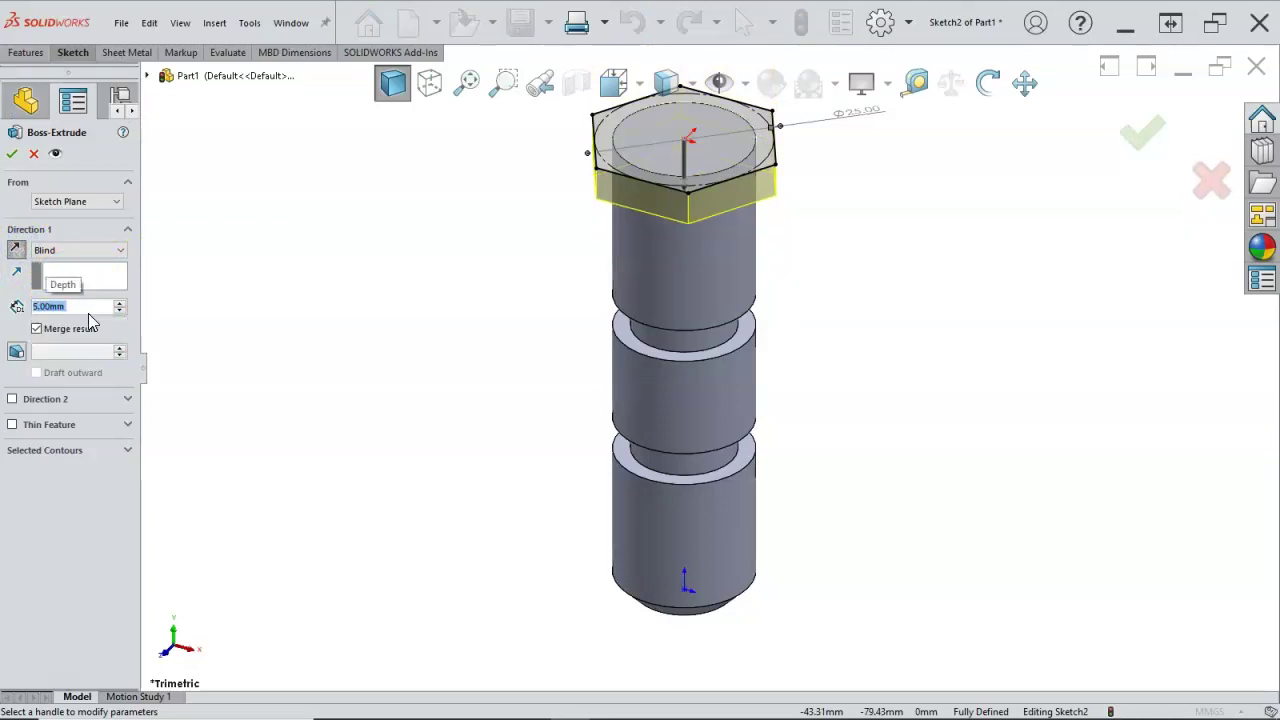
left_click(80, 310)
left_click(11, 153)
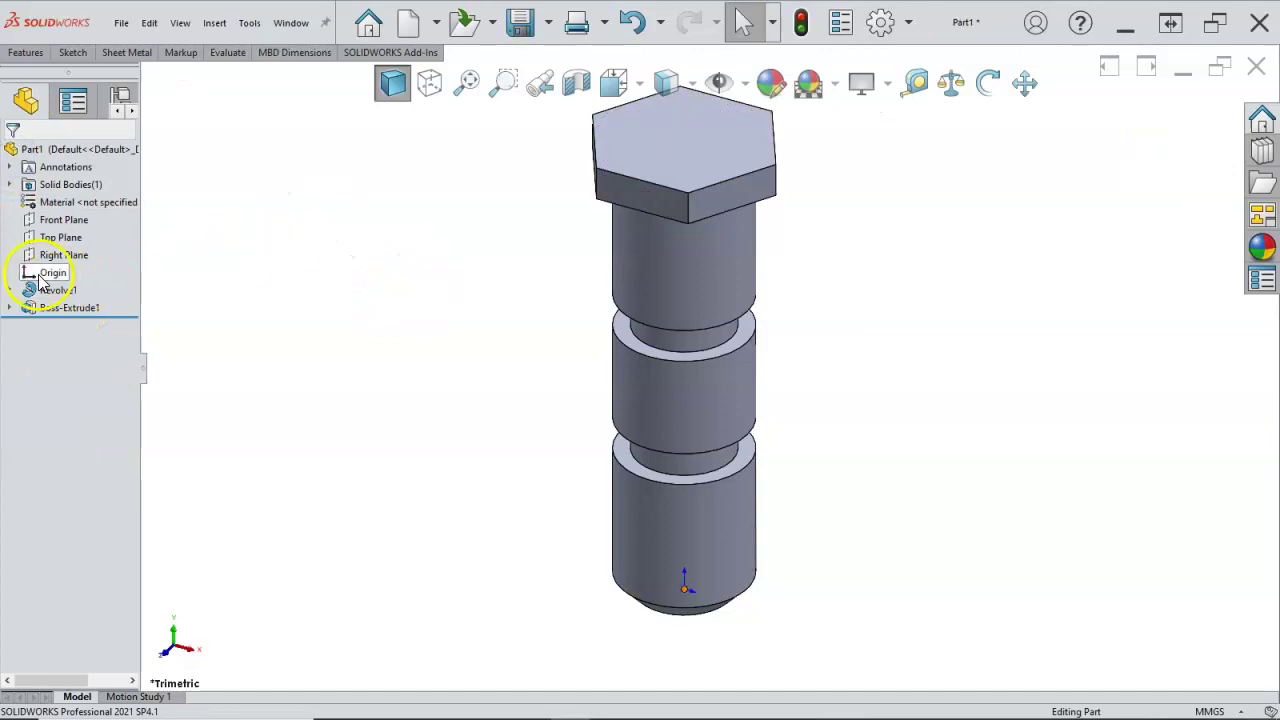
Show Sketch2 under Boss-Extrude1 and select the Front Plane
left_click(224, 311)
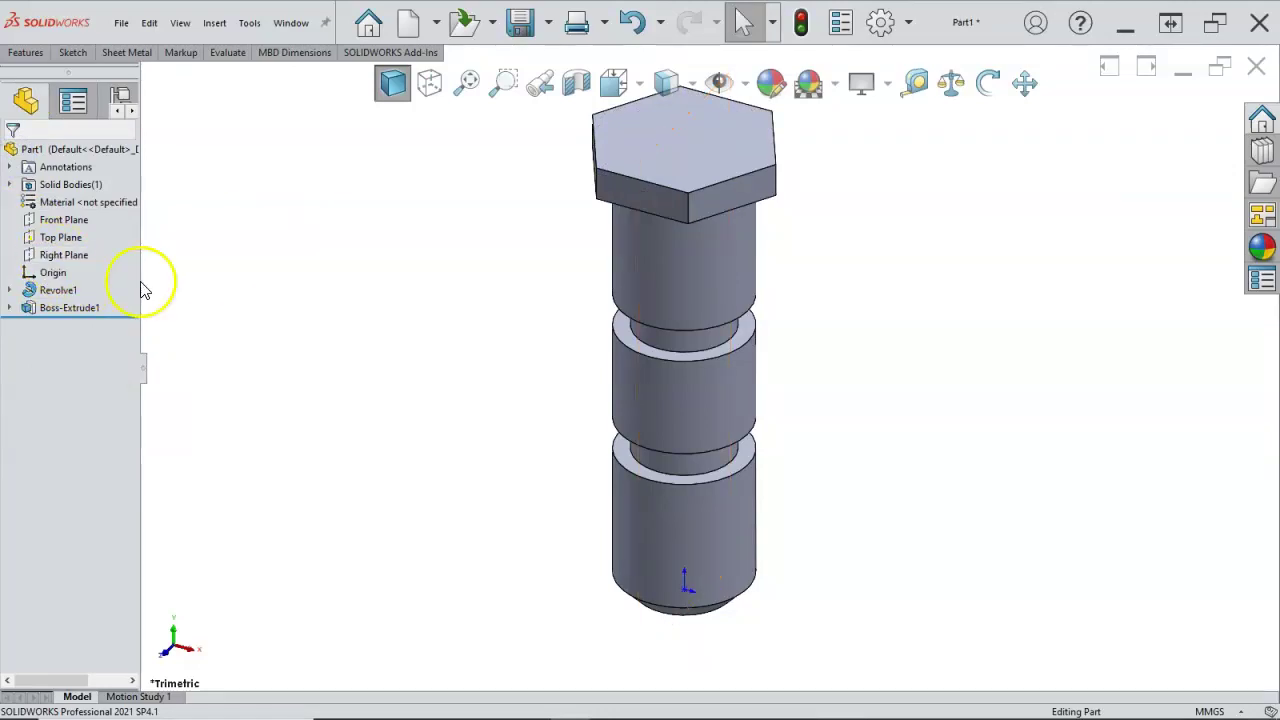
left_click(9, 307)
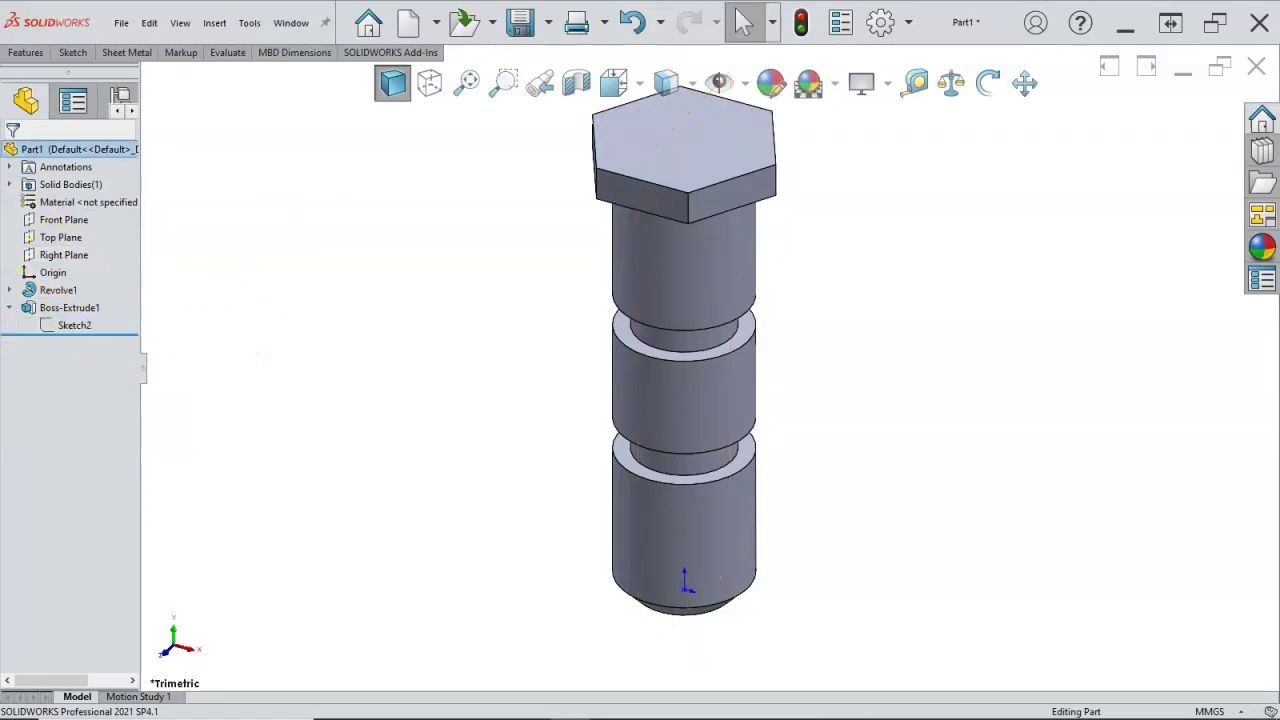
left_click(60, 330)
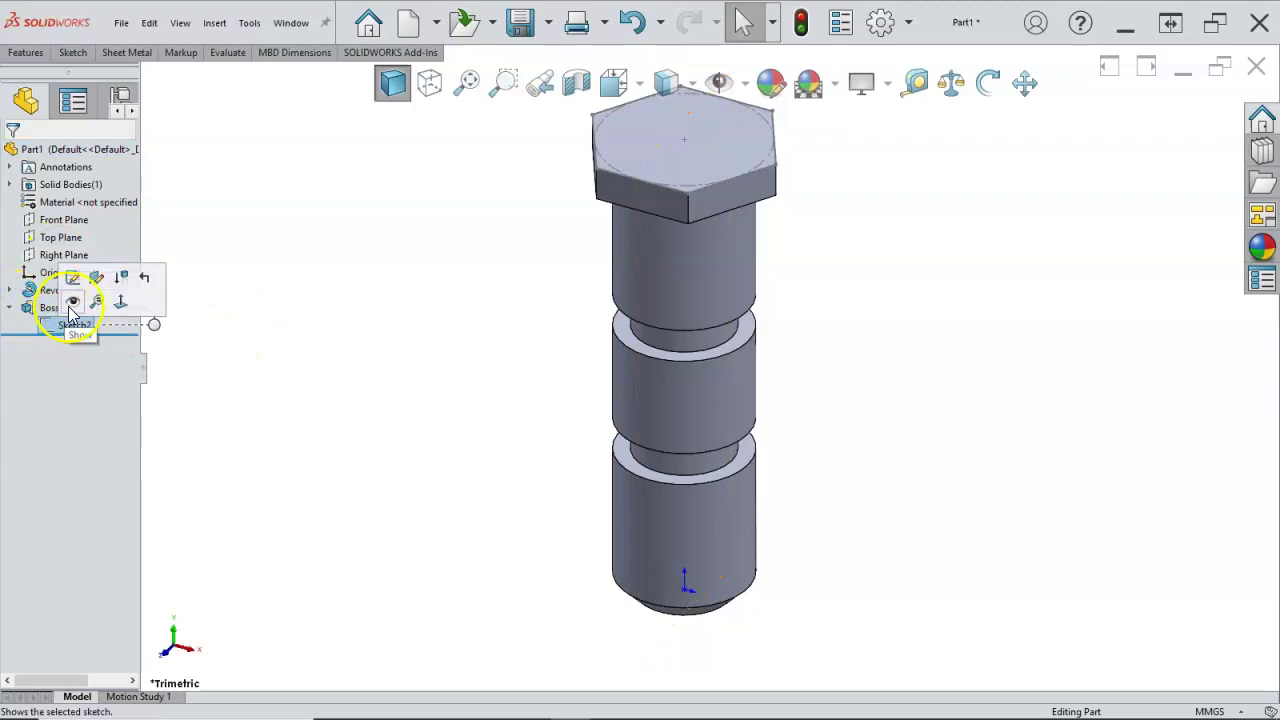
left_click(308, 345)
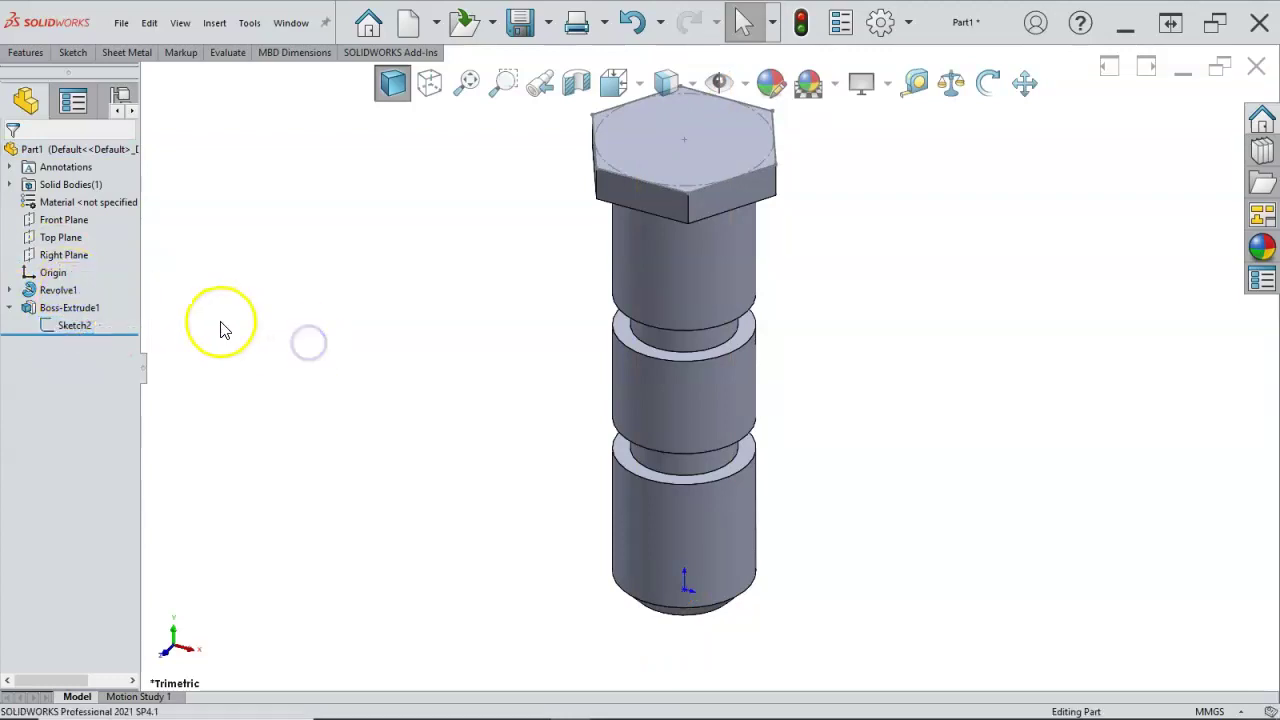
left_click(70, 220)
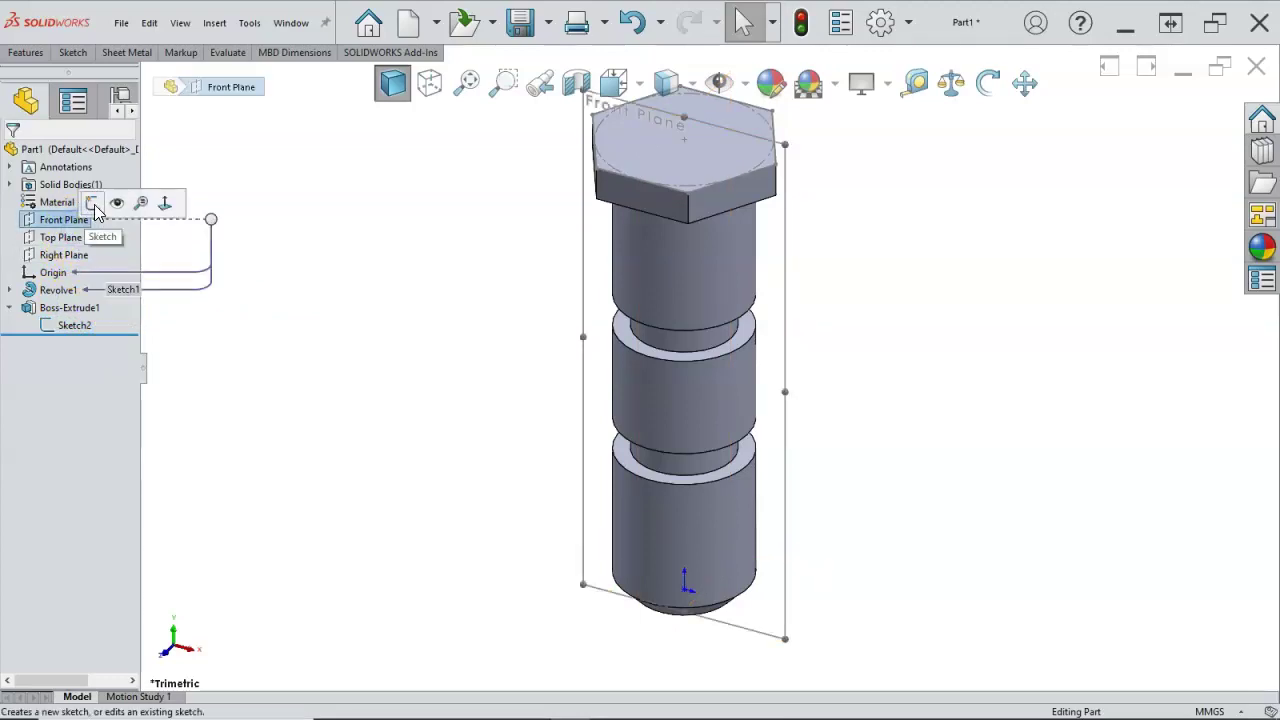
Sketch a small triangle on the Front Plane at the hex head's top corner
left_click(93, 204)
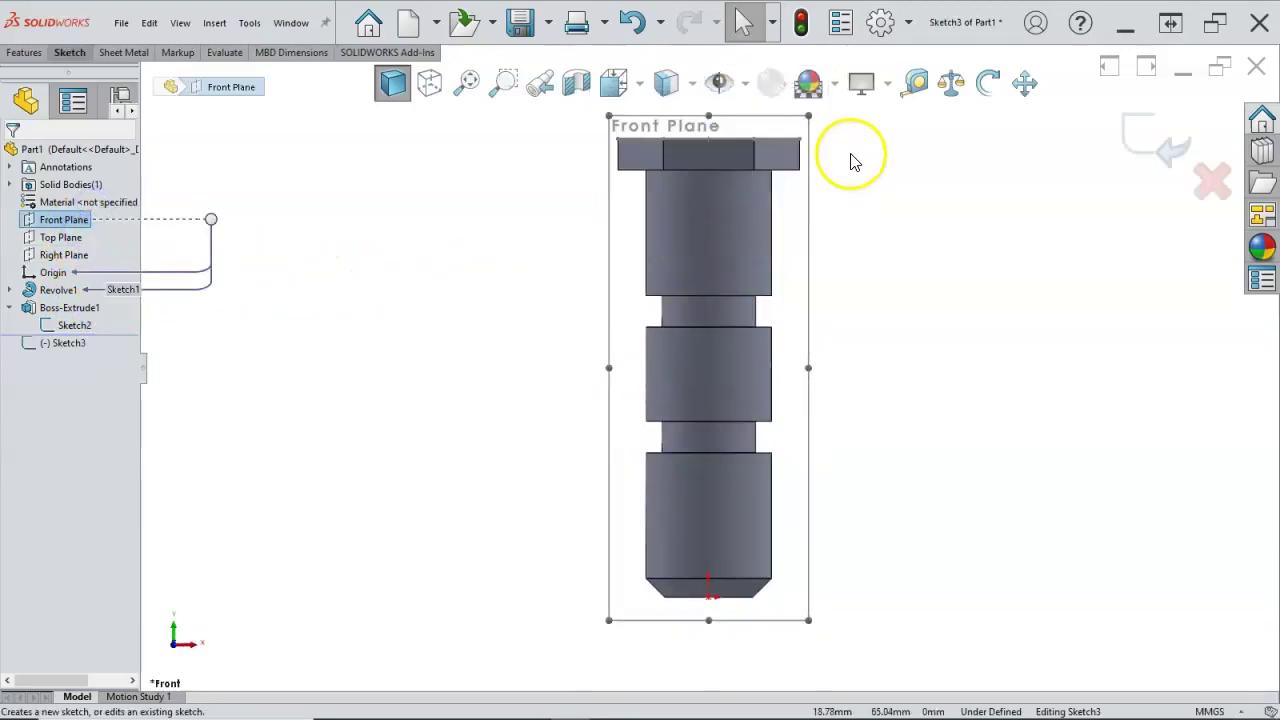
scroll(780, 190, "down", 3)
scroll(778, 250, "down", 2)
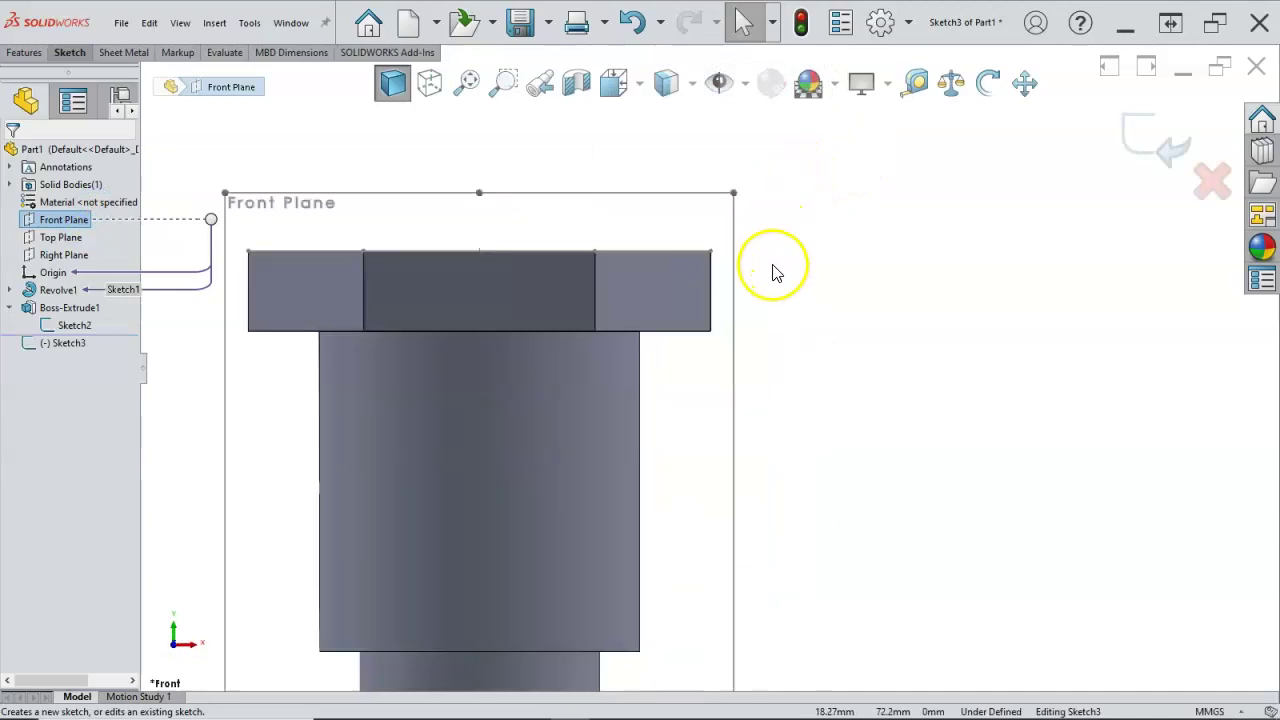
key("l")
scroll(680, 268, "down", 2)
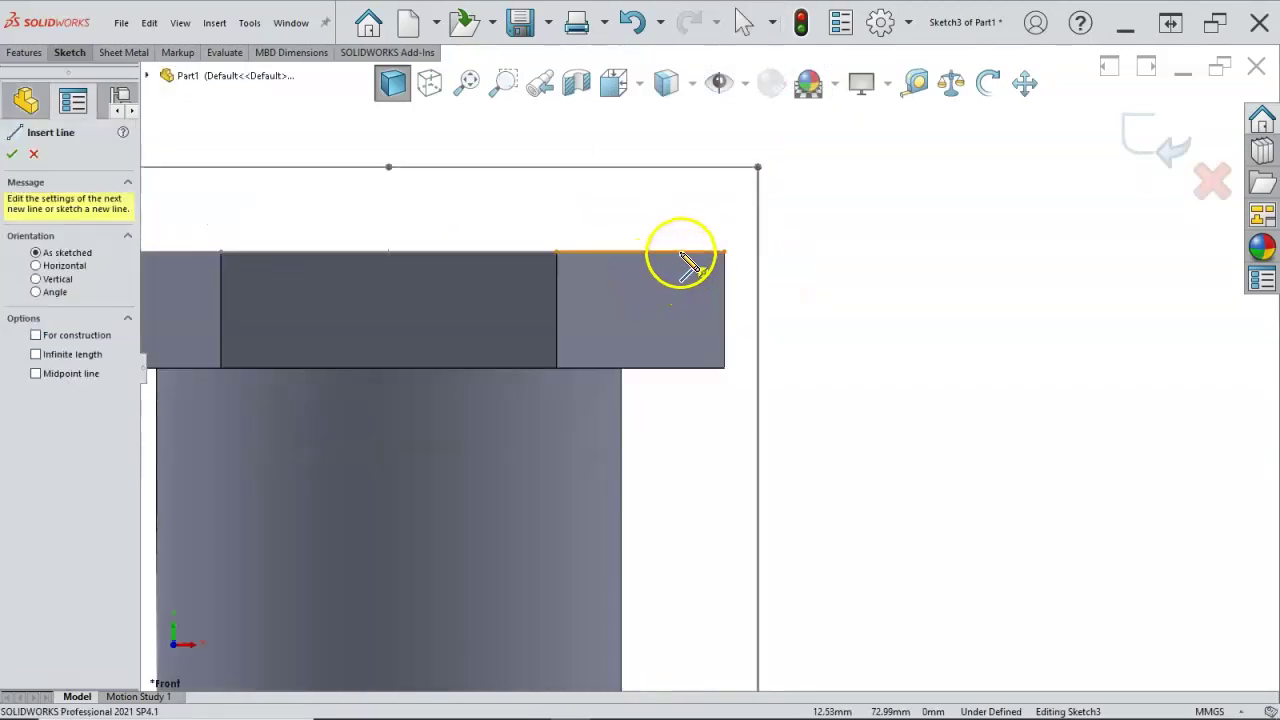
left_click(680, 252)
left_click(724, 252)
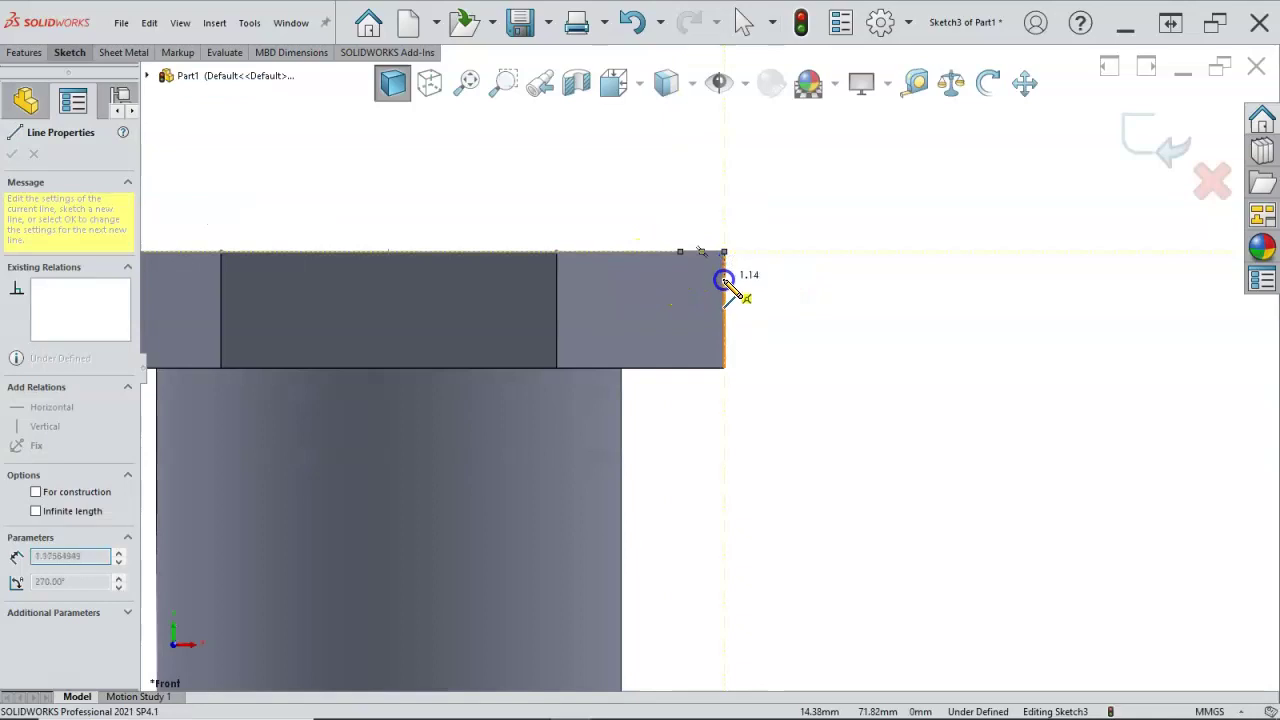
left_click(724, 282)
left_click(681, 253)
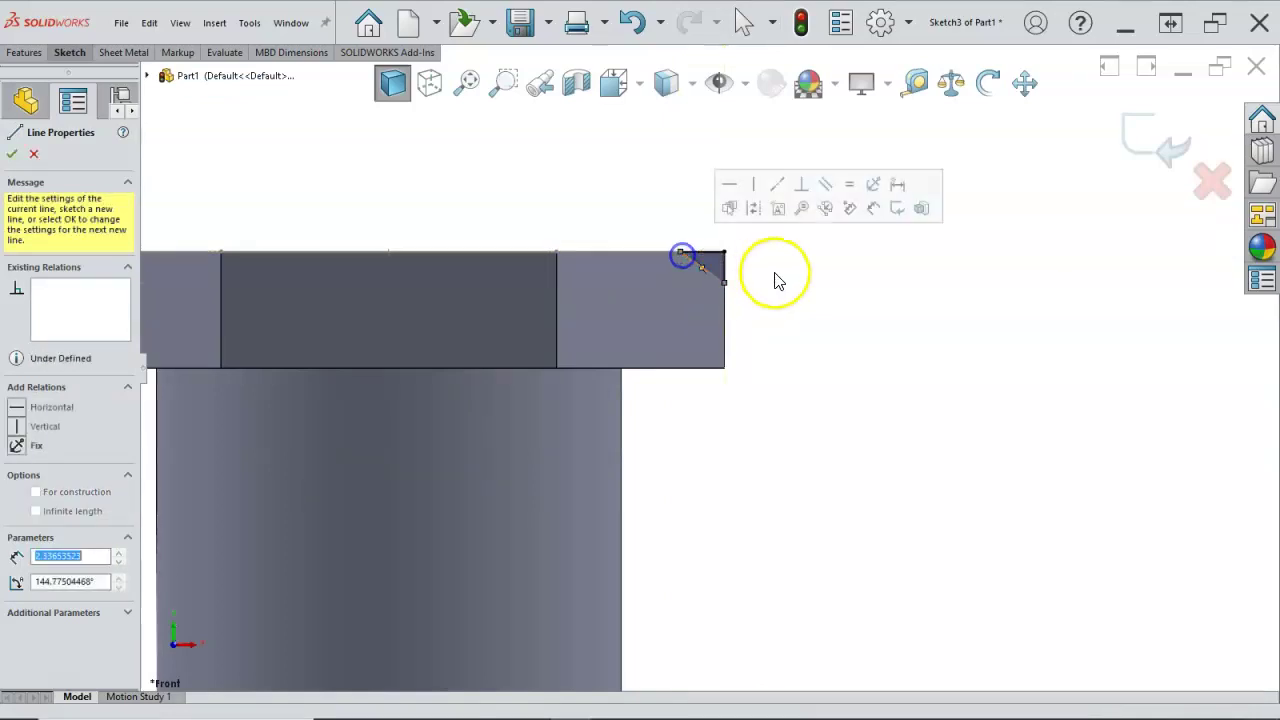
right_click(780, 277)
left_click(792, 274)
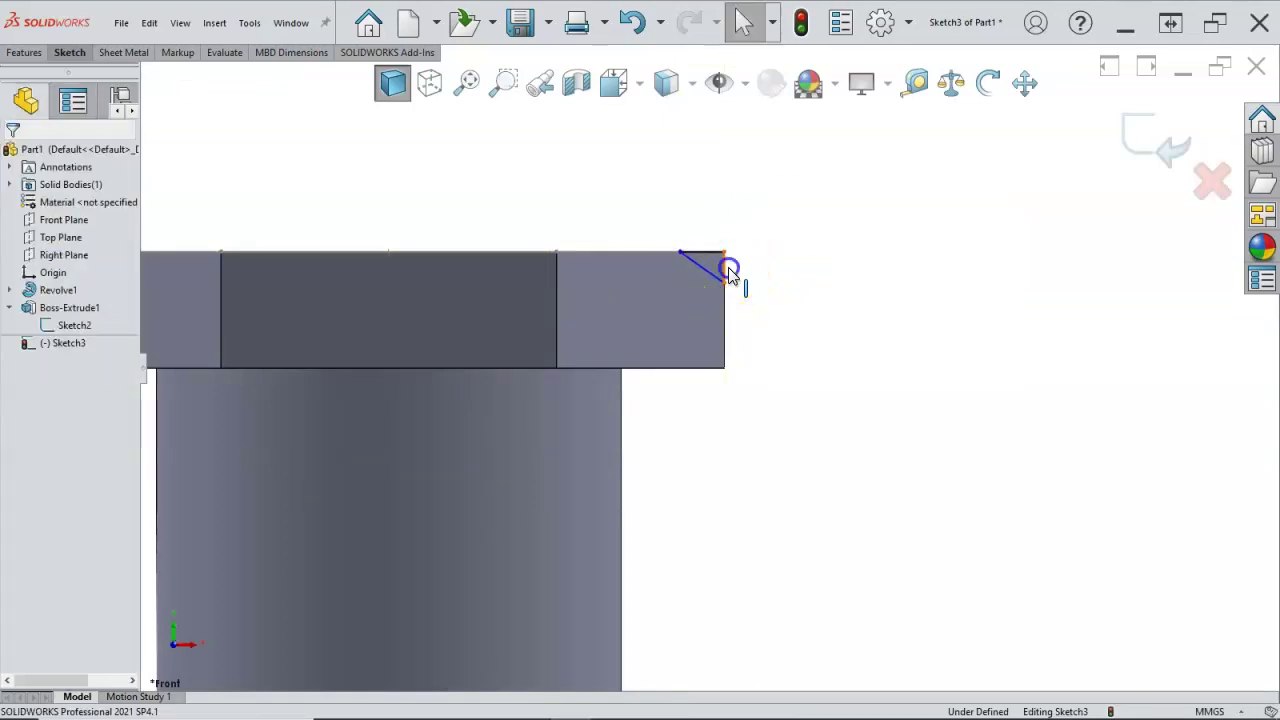
Make the triangle's two legs equal and drag its inner vertex onto Sketch2's circle
left_click(726, 268)
left_click(700, 251)
left_click(700, 252, "ctrl")
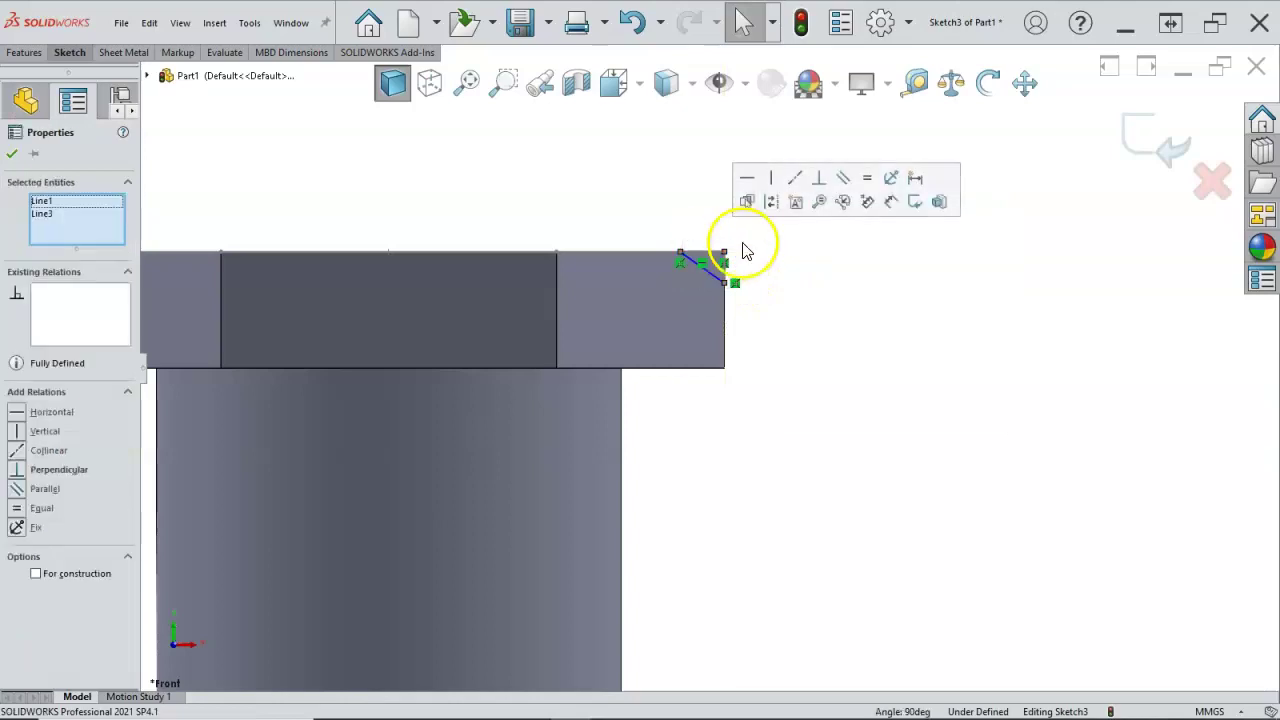
left_click(867, 178)
left_click(812, 252)
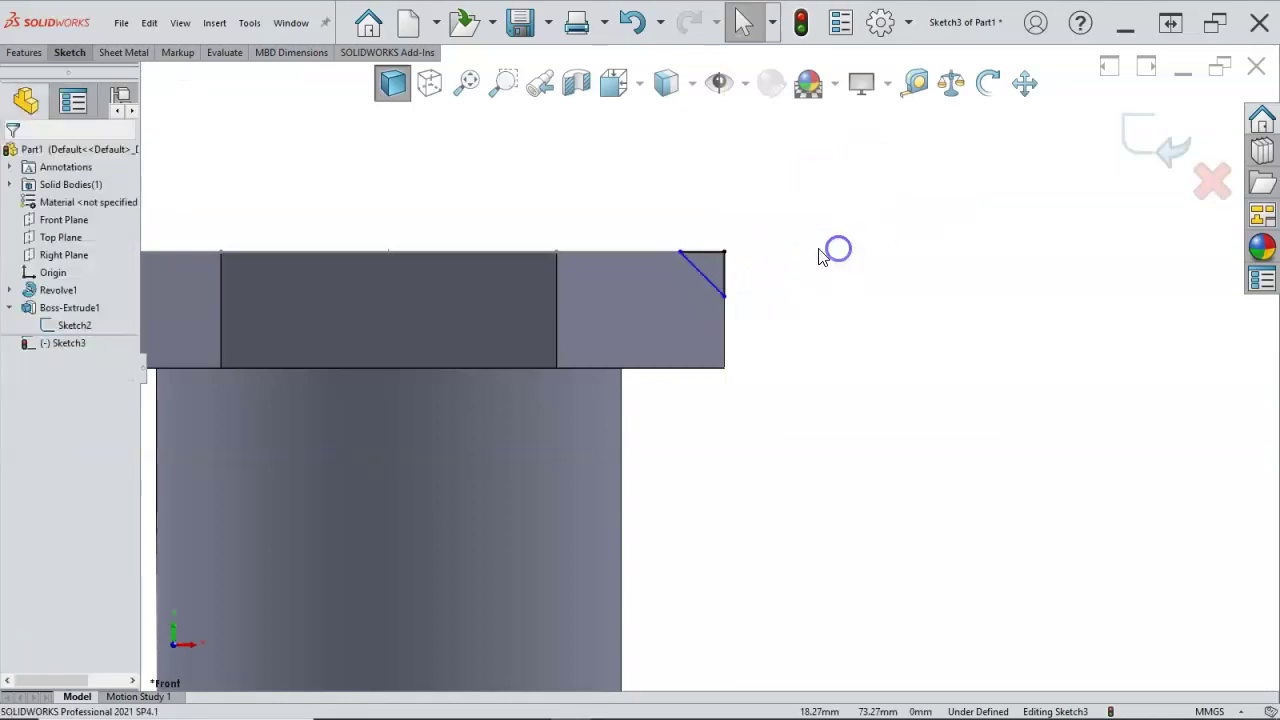
middle_click_drag(812, 252, 766, 326)
scroll(735, 287, "down", 3)
mouse_move(622, 269)
left_mouse_down()
mouse_move(672, 283)
mouse_move(560, 271)
mouse_move(637, 282)
mouse_move(602, 275)
mouse_move(622, 273)
left_mouse_up()
left_click(775, 347)
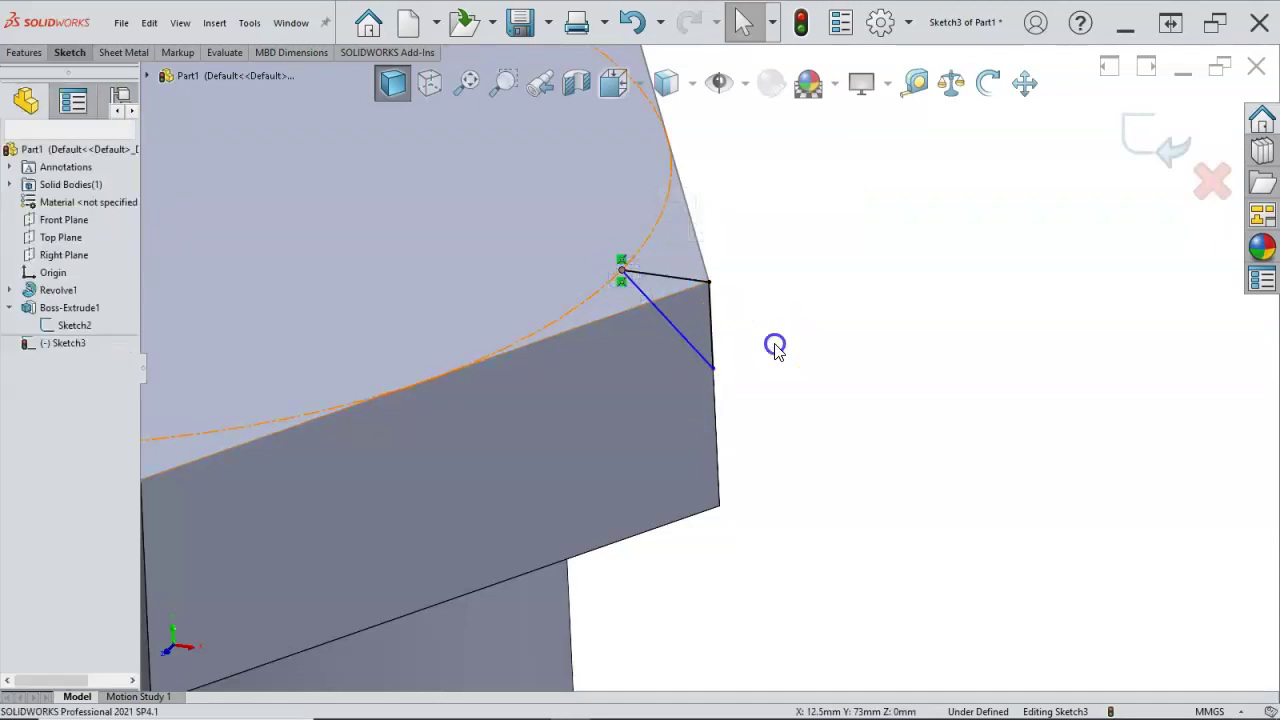
Add a Pierce relation between the triangle's inner vertex and Sketch2's circle
left_click(623, 271)
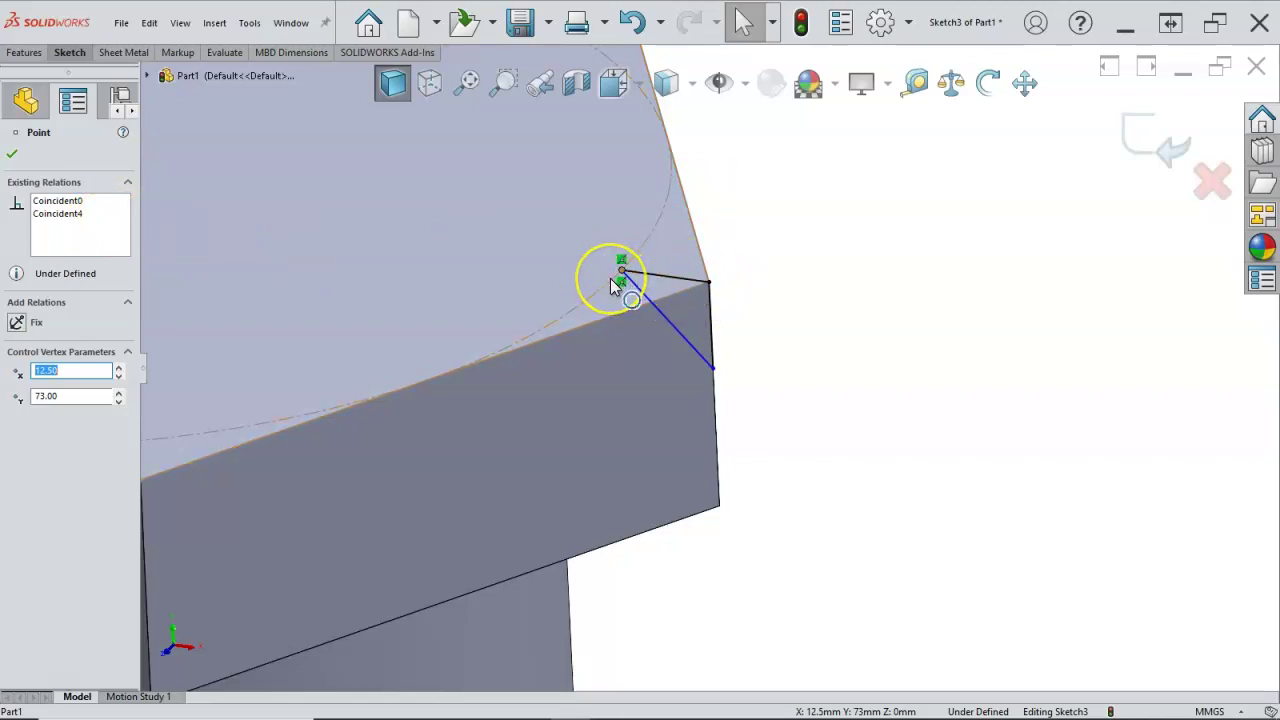
left_click(612, 283, "ctrl")
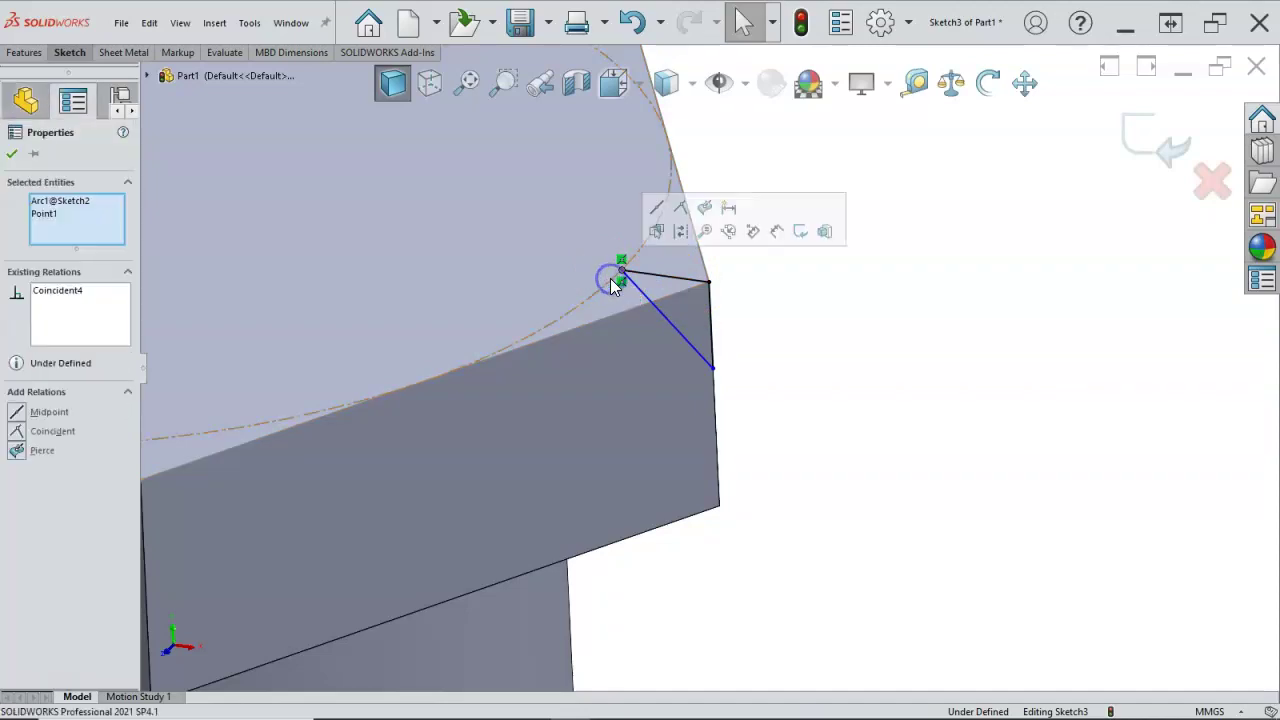
left_click(17, 452)
scroll(279, 397, "up", 3)
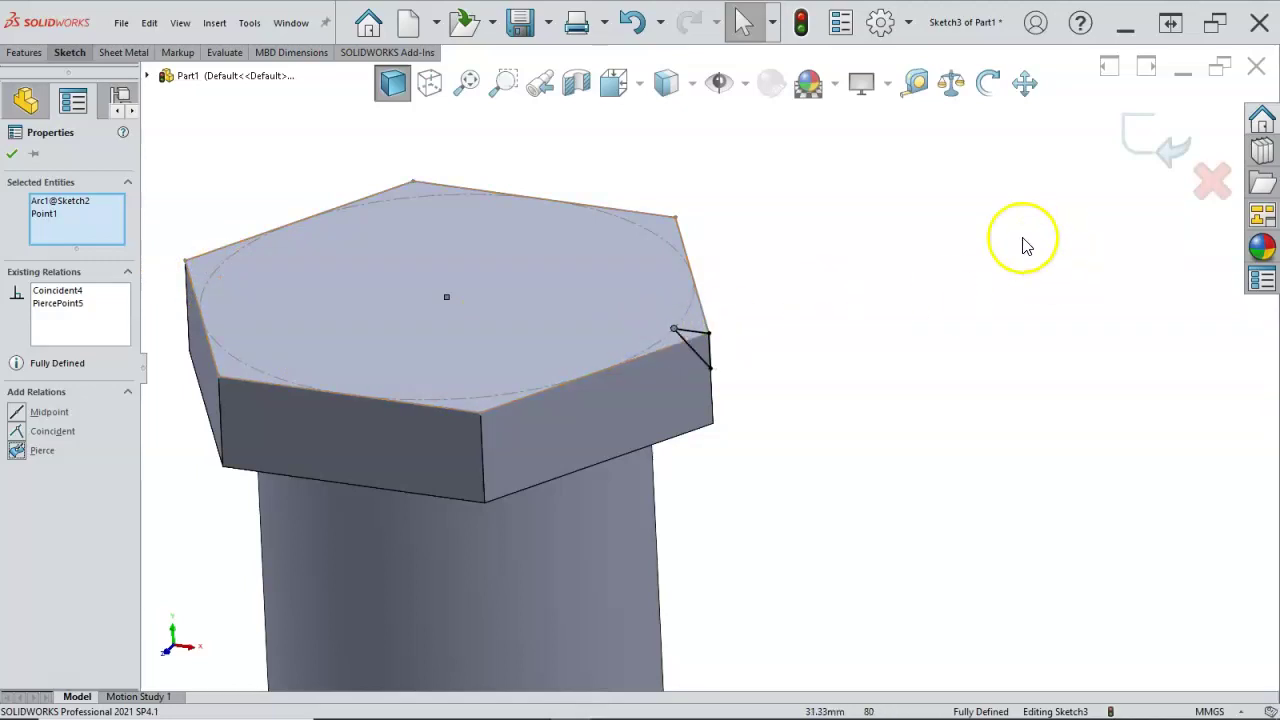
left_click(988, 245)
middle_click_drag(988, 245, 923, 266)
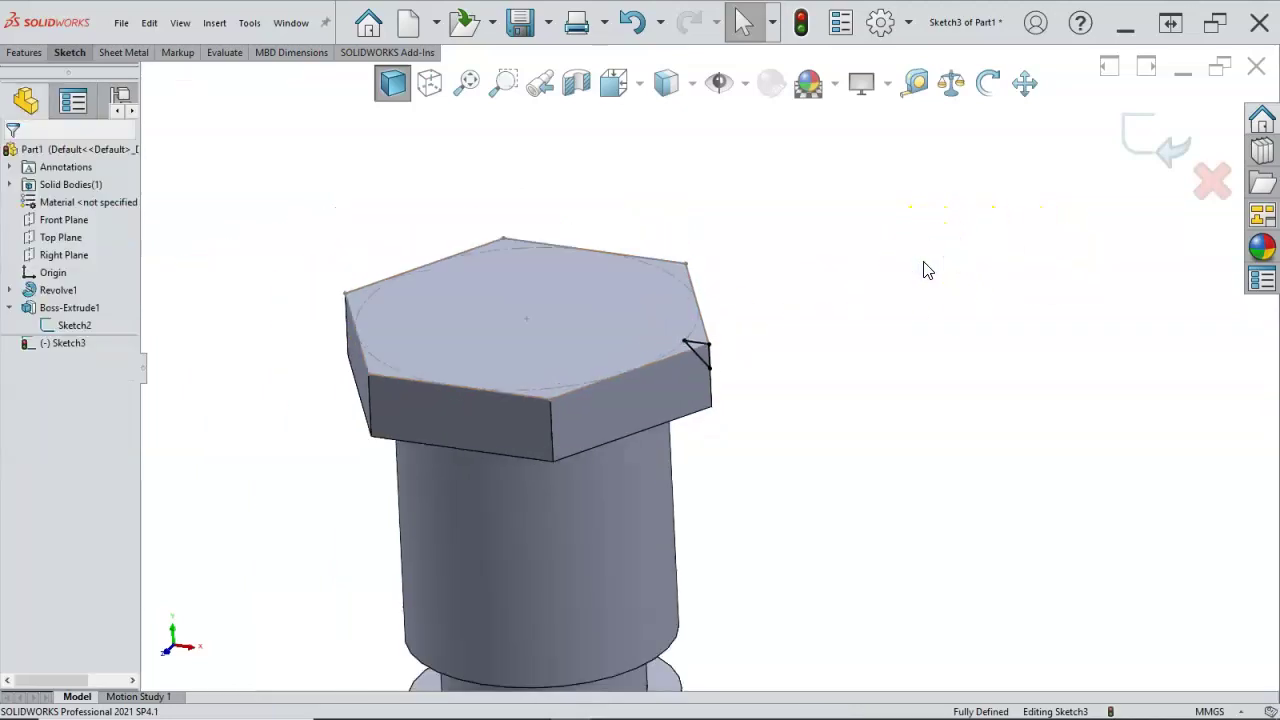
Switch to Front view and hide Sketch2
key("ctrl+1")
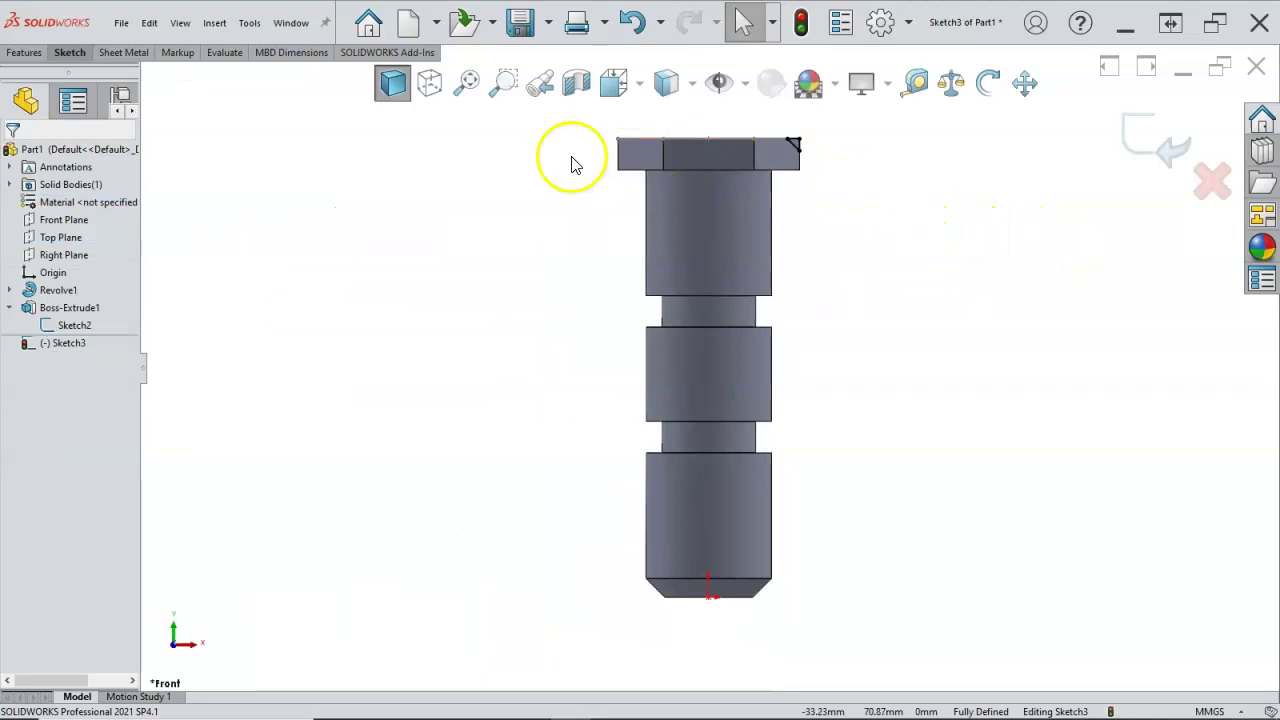
right_click(66, 326)
left_click(80, 300)
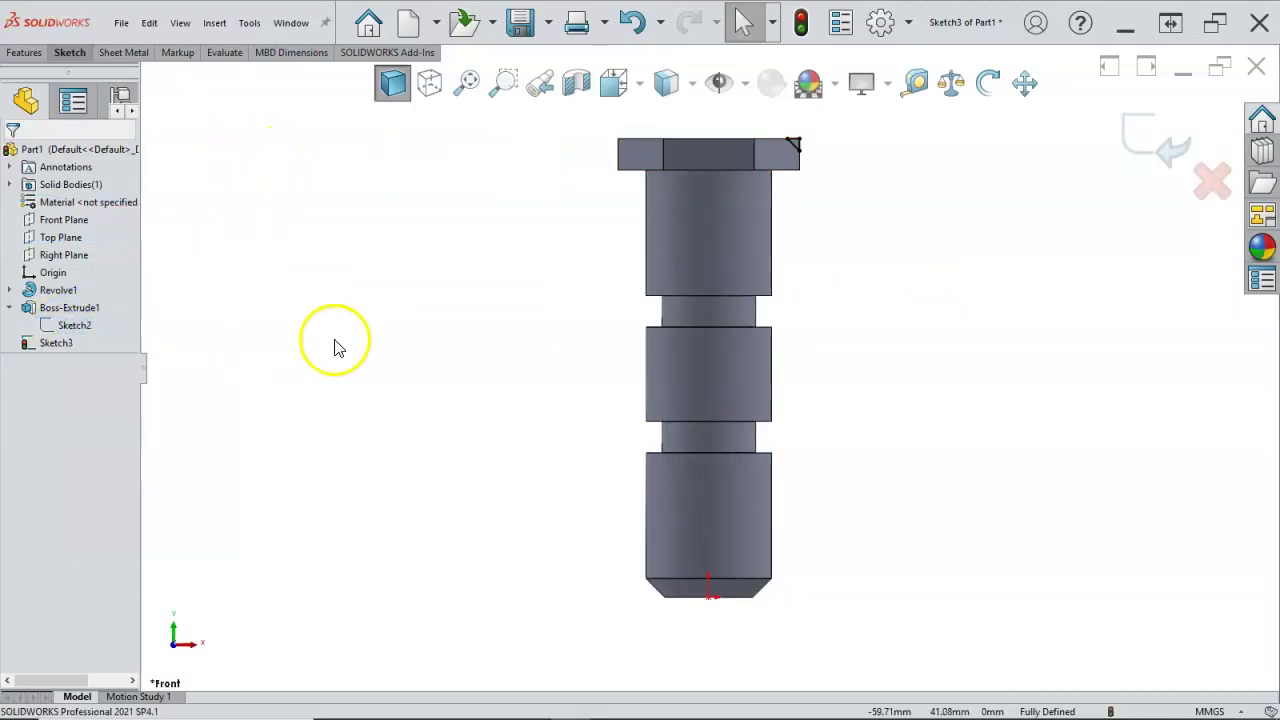
Draw a vertical construction line from the head's top centre to the bolt's bottom
key("l")
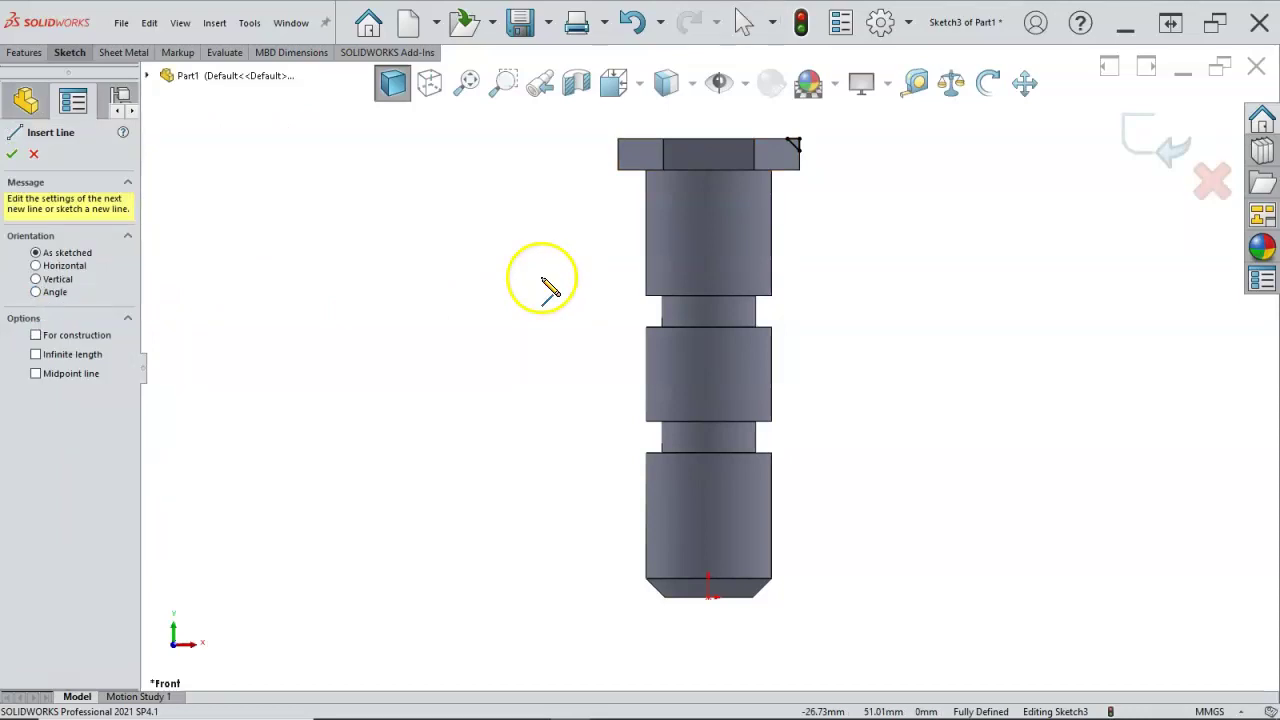
left_click(710, 143)
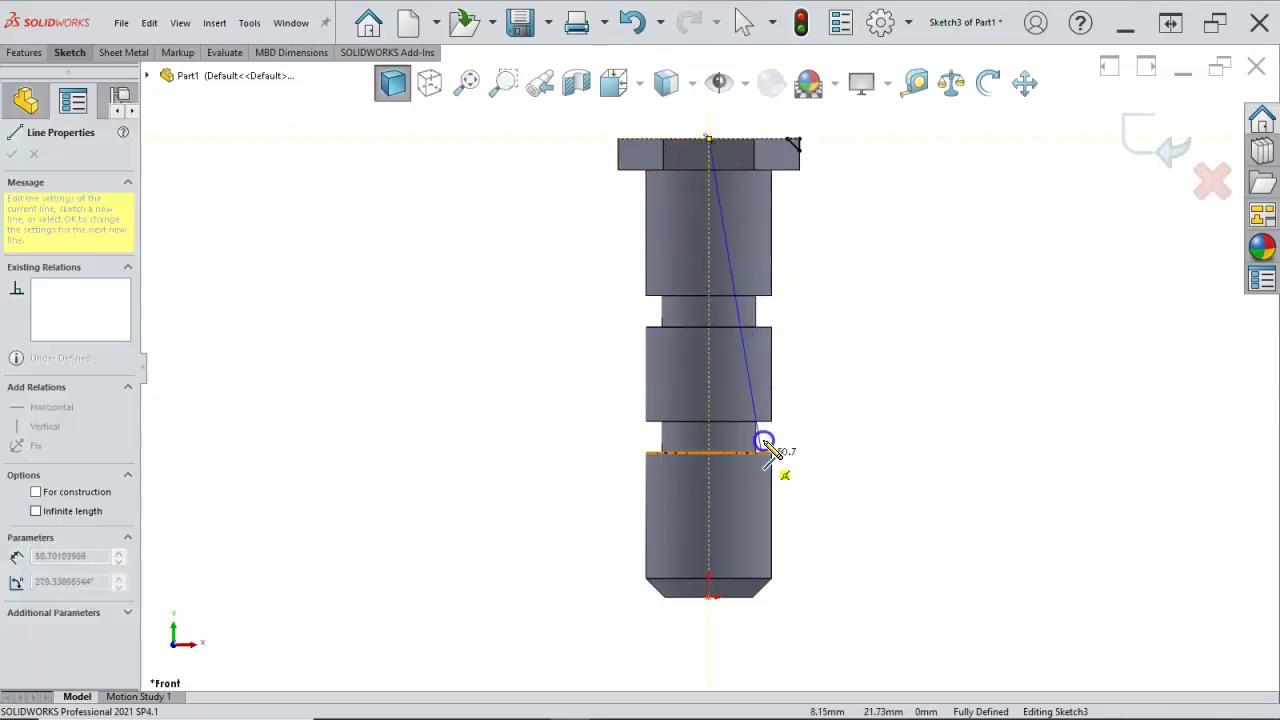
double_click(710, 598)
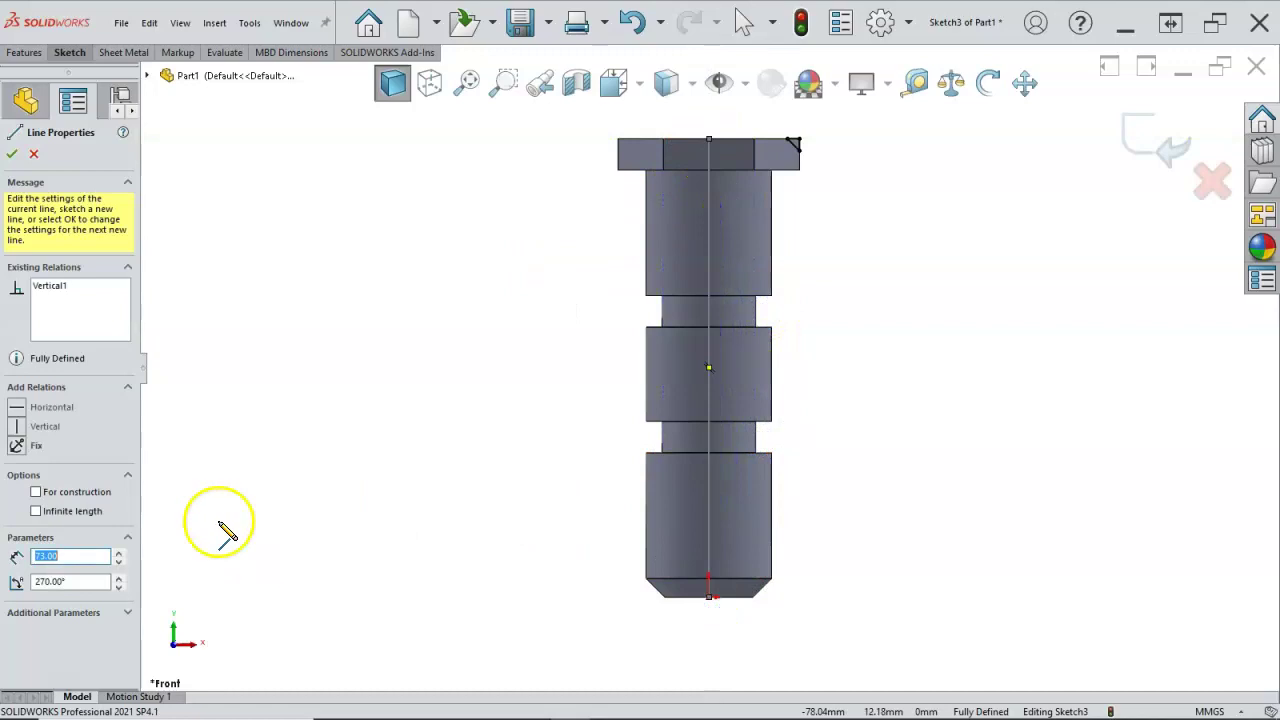
left_click(37, 493)
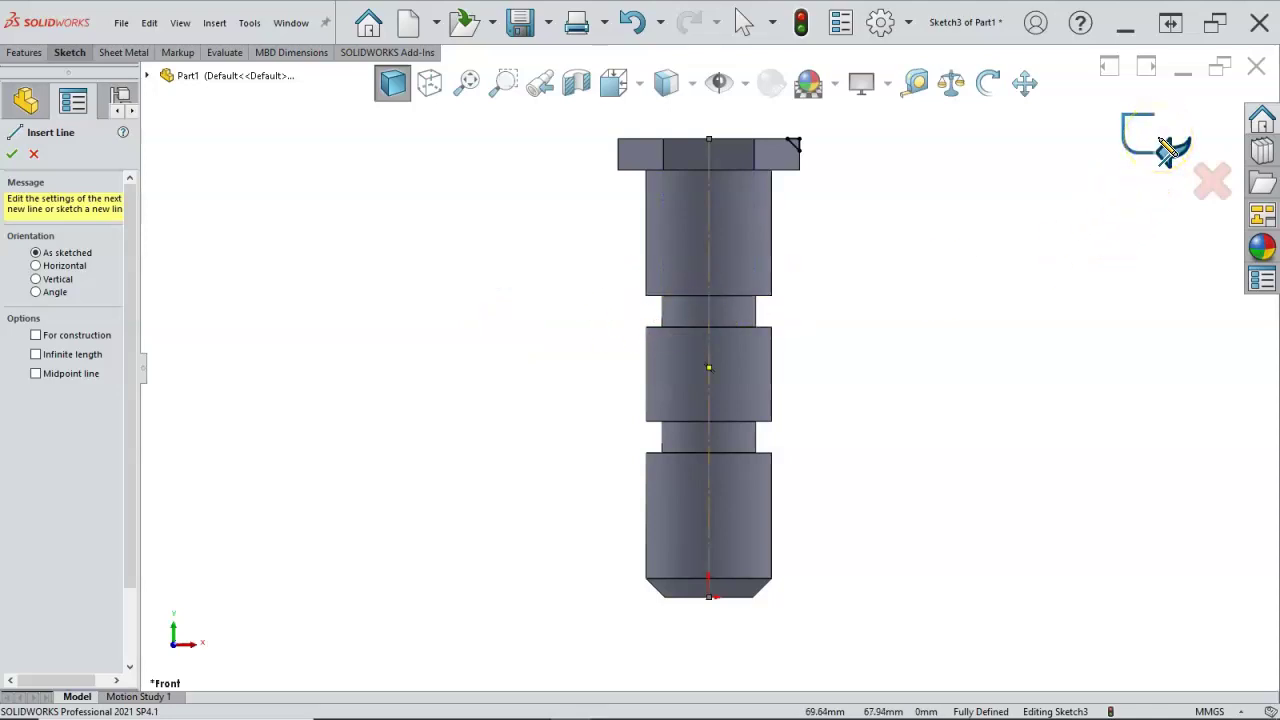
Exit Sketch3, then start a boss Revolve and cancel it
left_click(1163, 148)
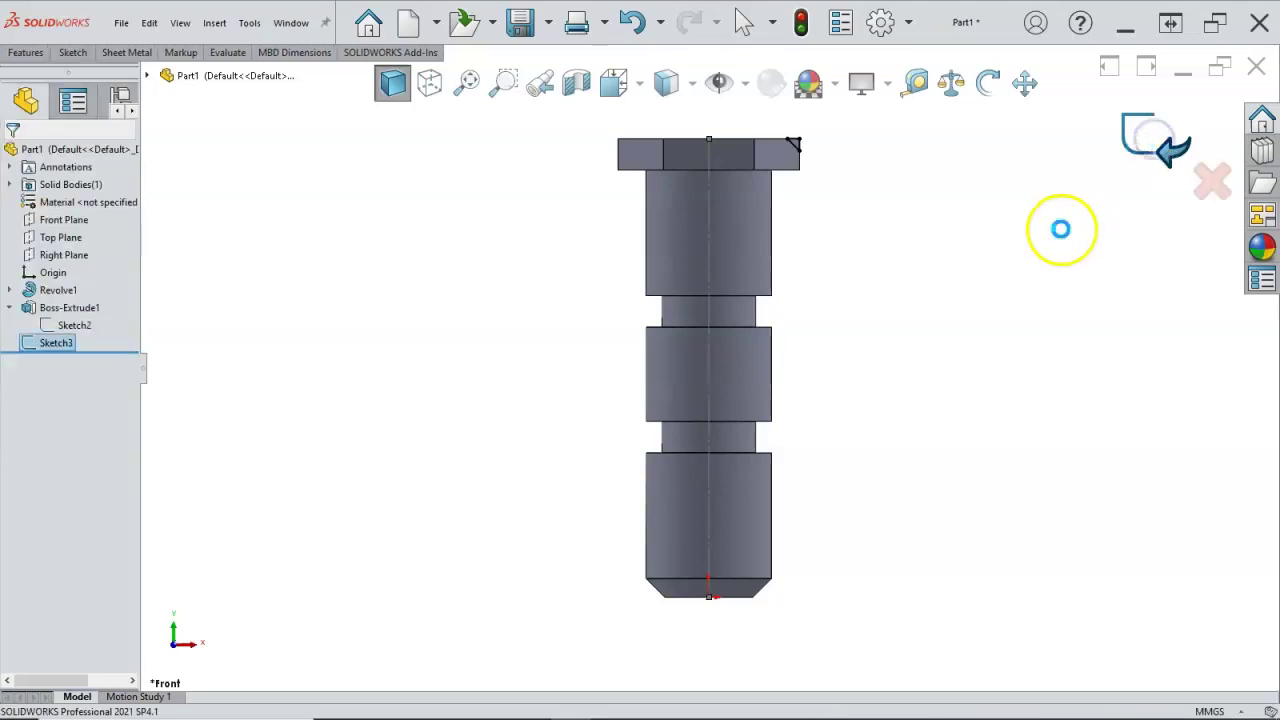
left_click(955, 275)
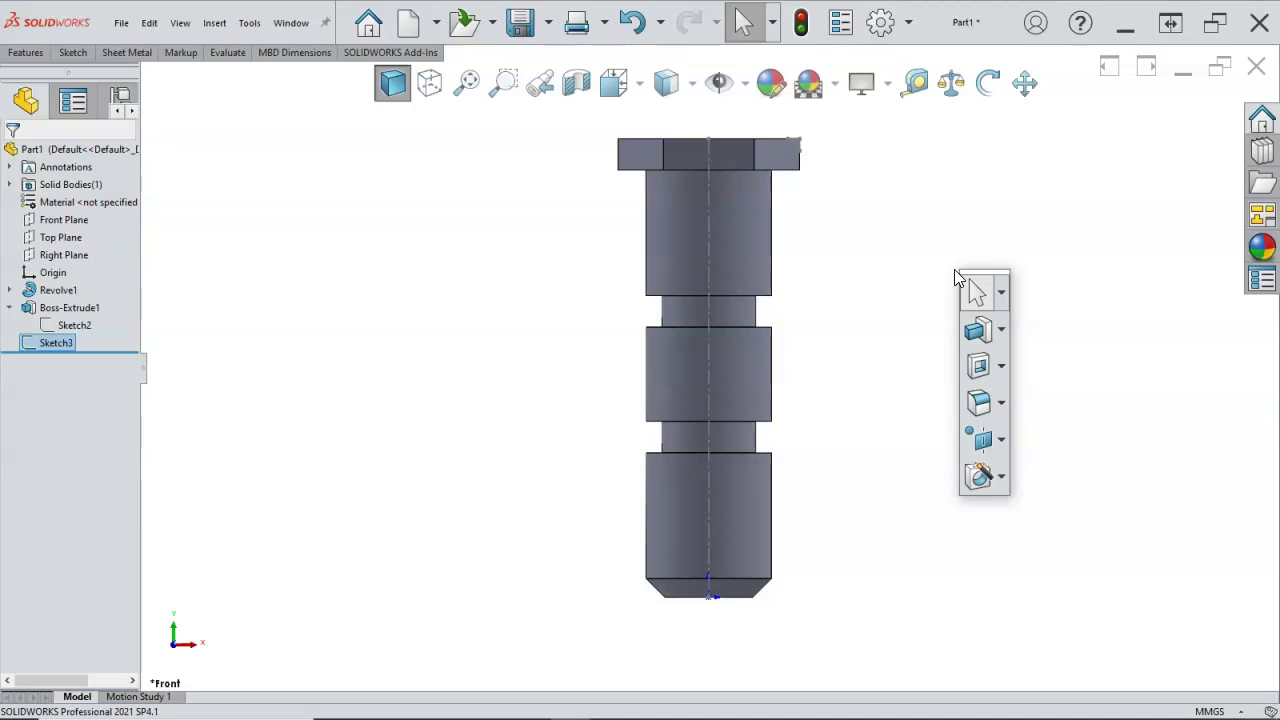
left_click(1003, 334)
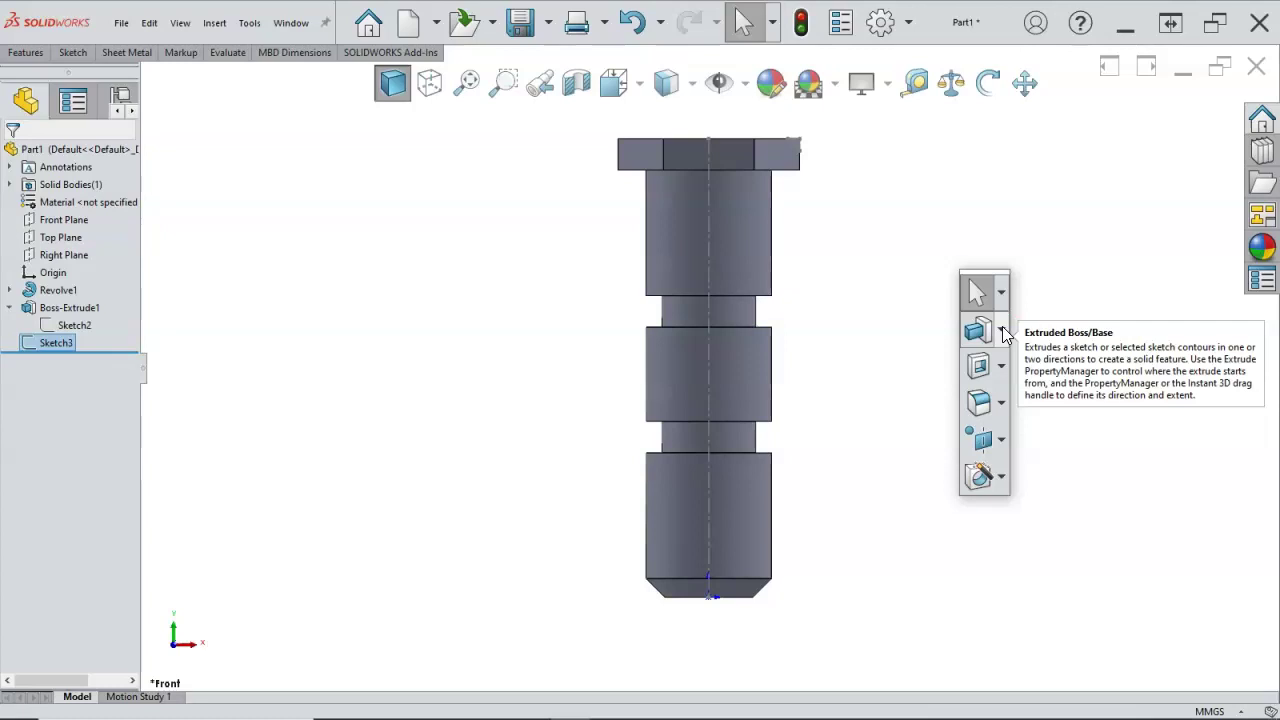
left_click(1002, 332)
left_click(1015, 379)
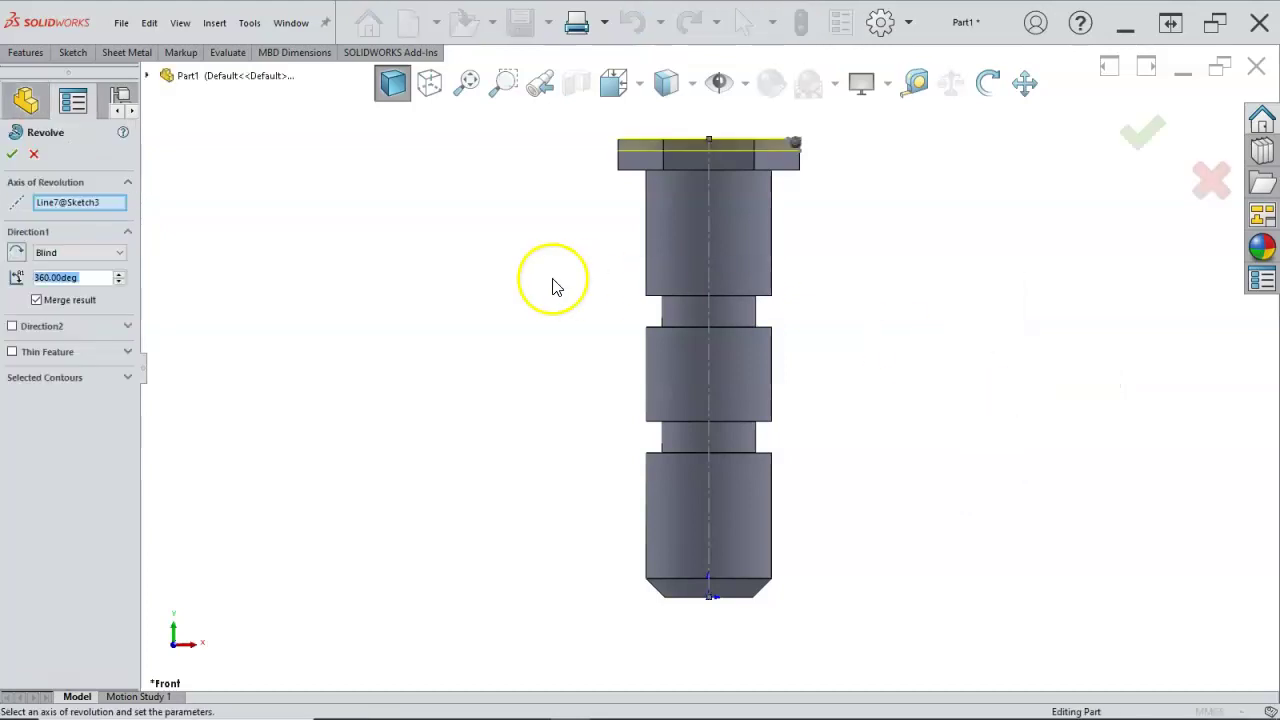
left_click(34, 155)
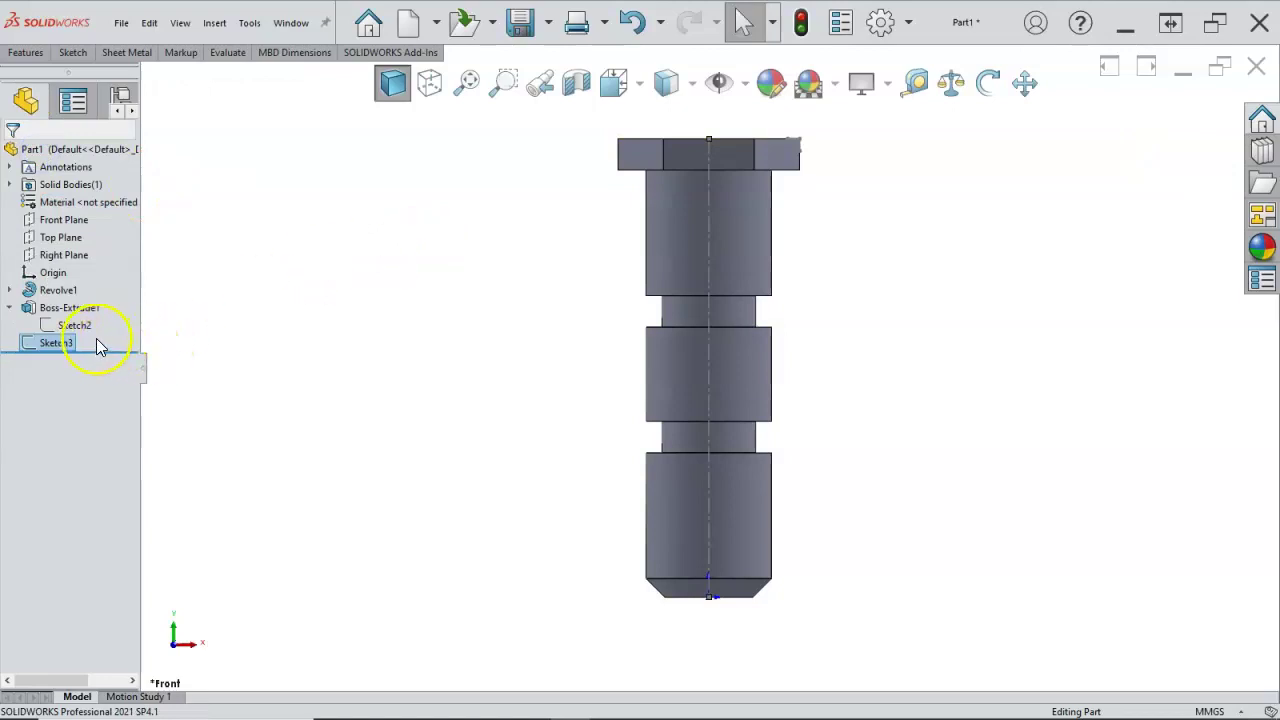
Start a Revolved Cut from the S shortcut toolbar's cut flyout
left_click(60, 343)
key("s")
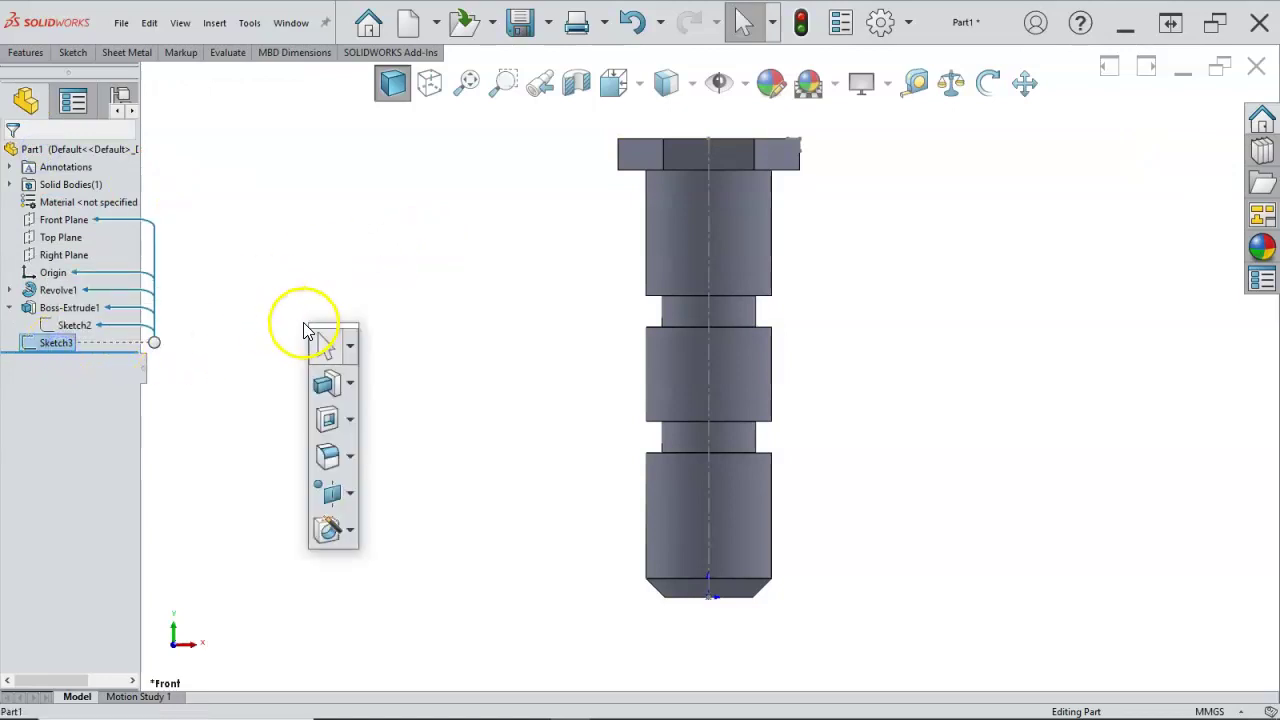
left_click(350, 384)
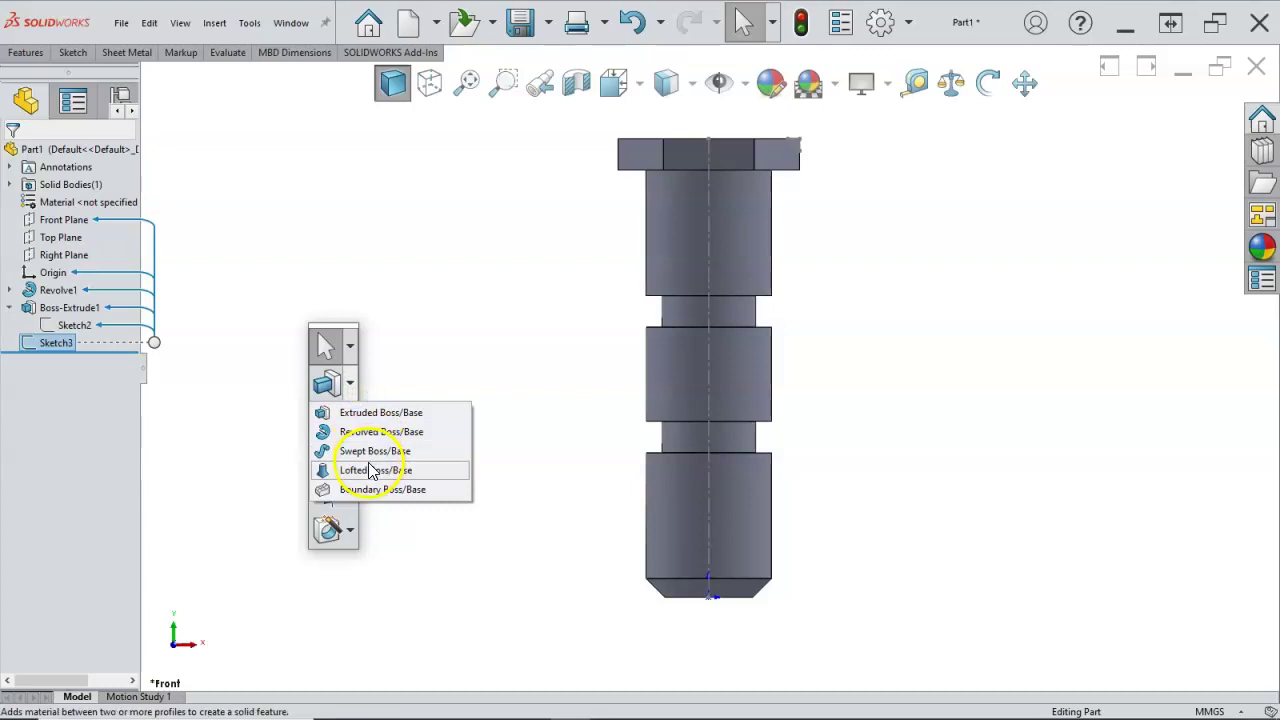
left_click(343, 340)
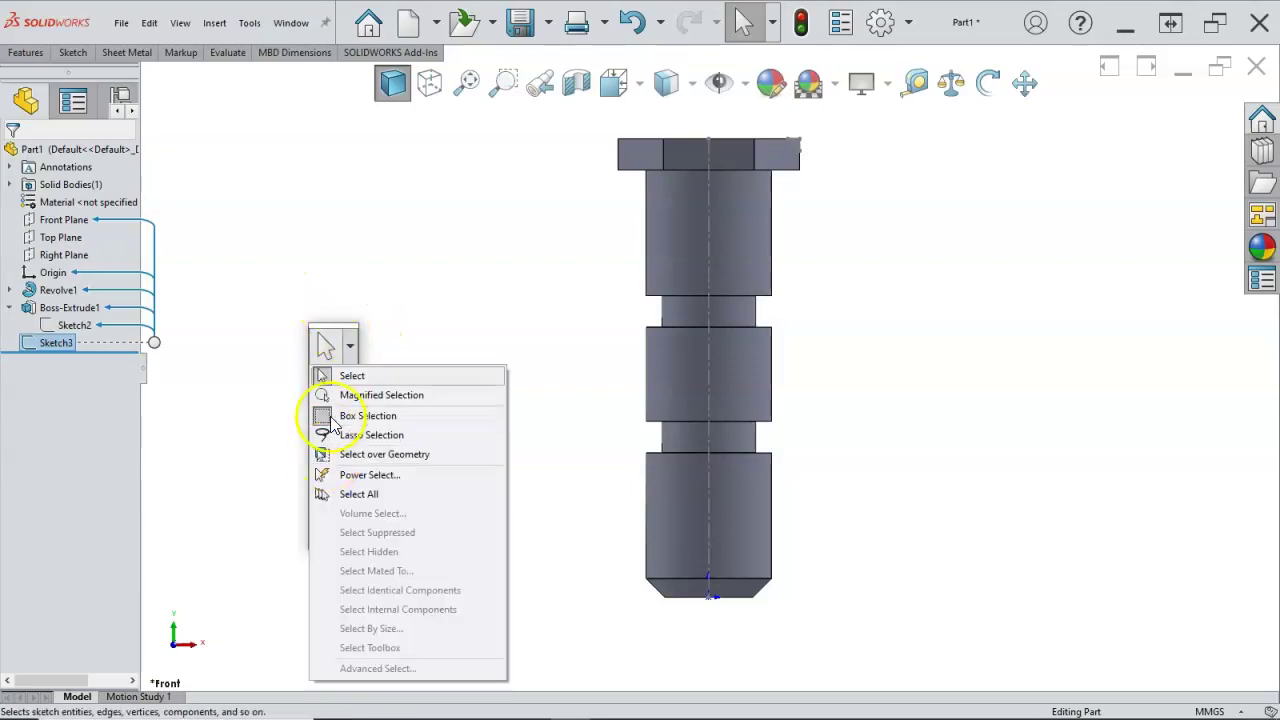
left_click(263, 341)
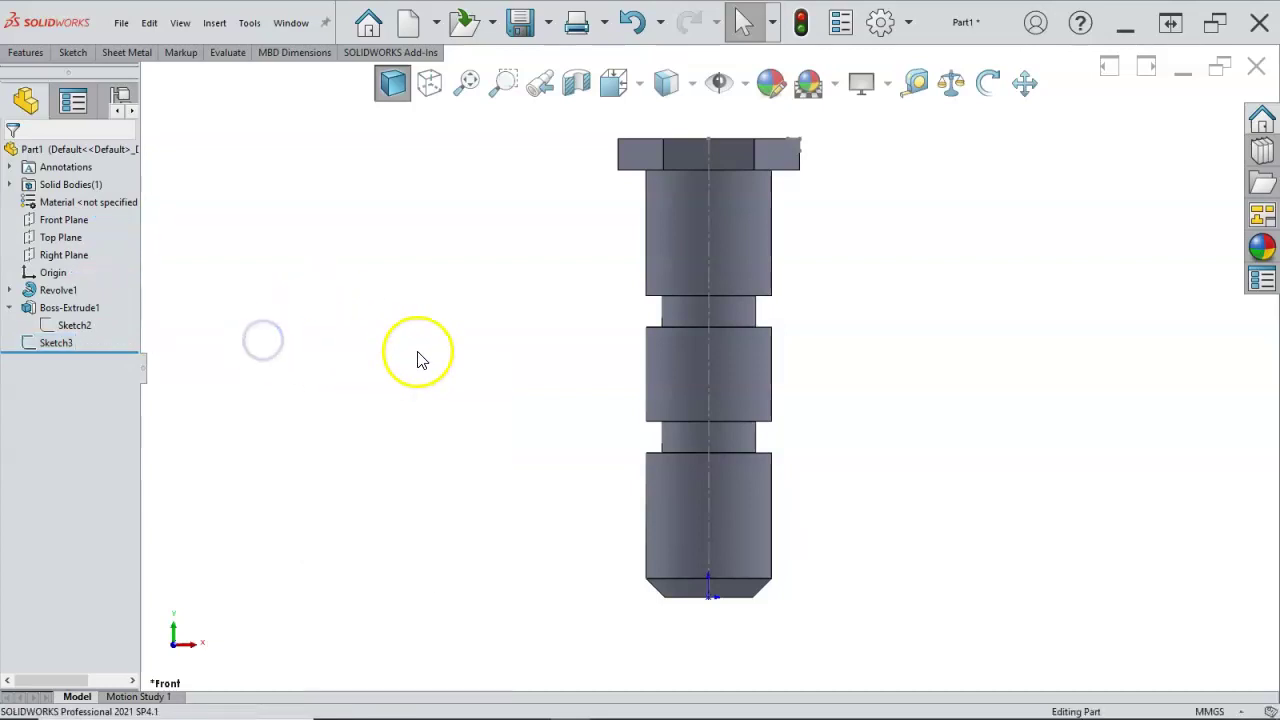
key("s")
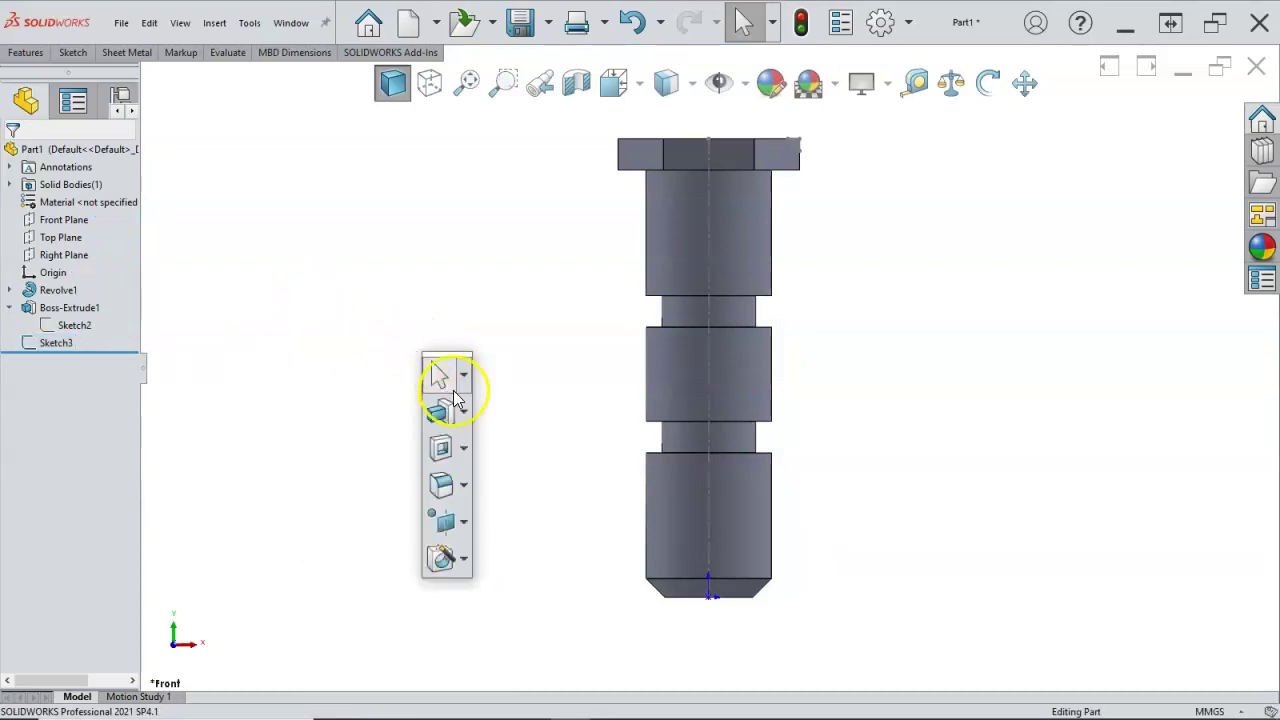
left_click(464, 449)
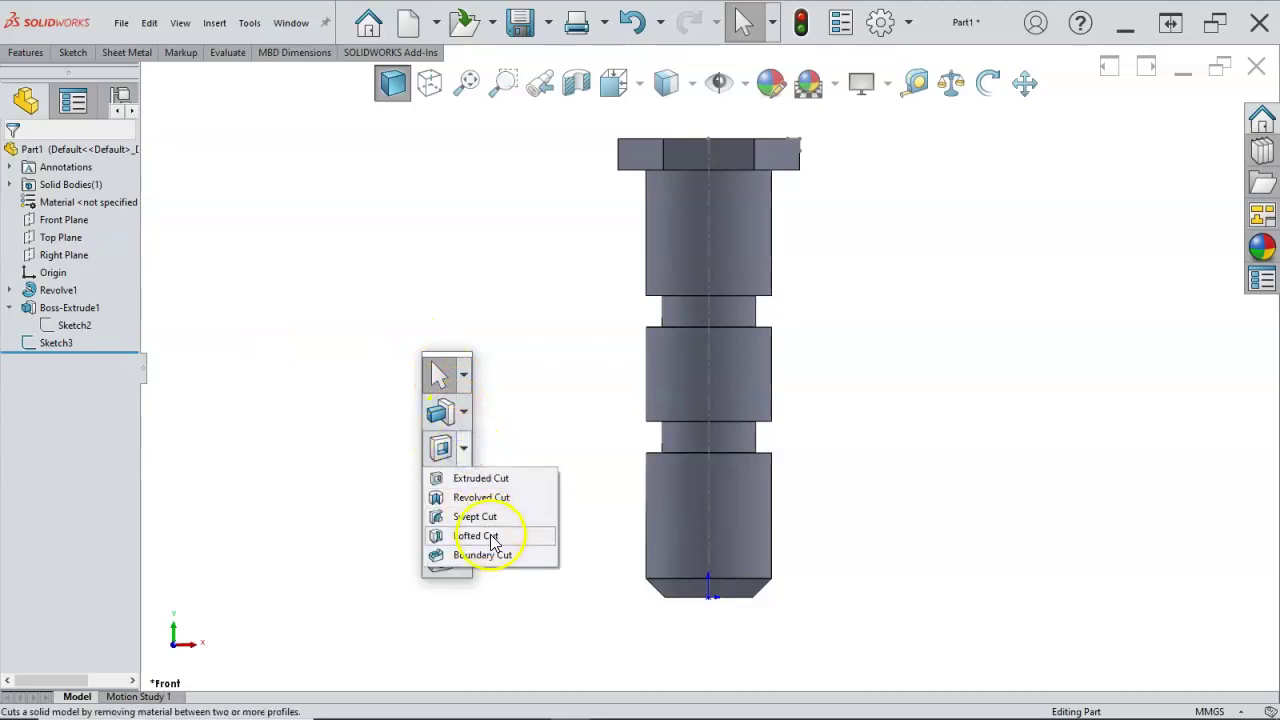
left_click(484, 497)
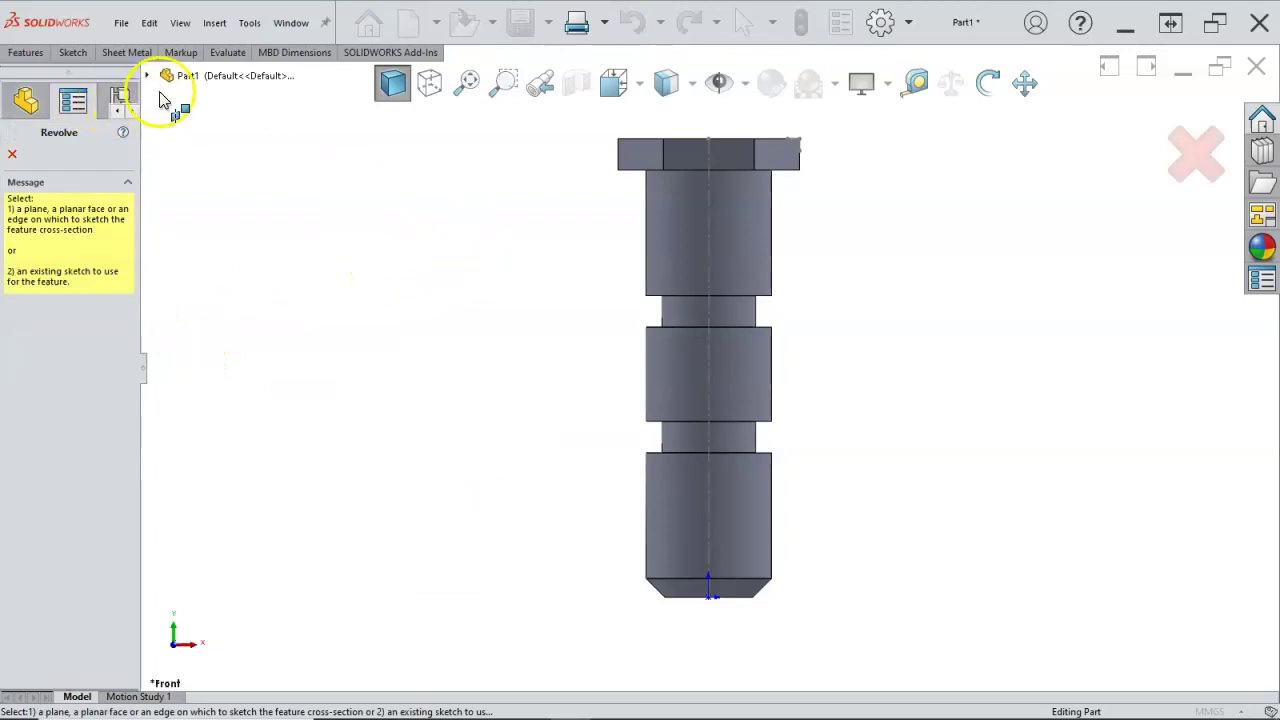
Revolve-cut Sketch3 a full 360° Blind to chamfer the head's top corners, then view isometric
left_click(147, 75)
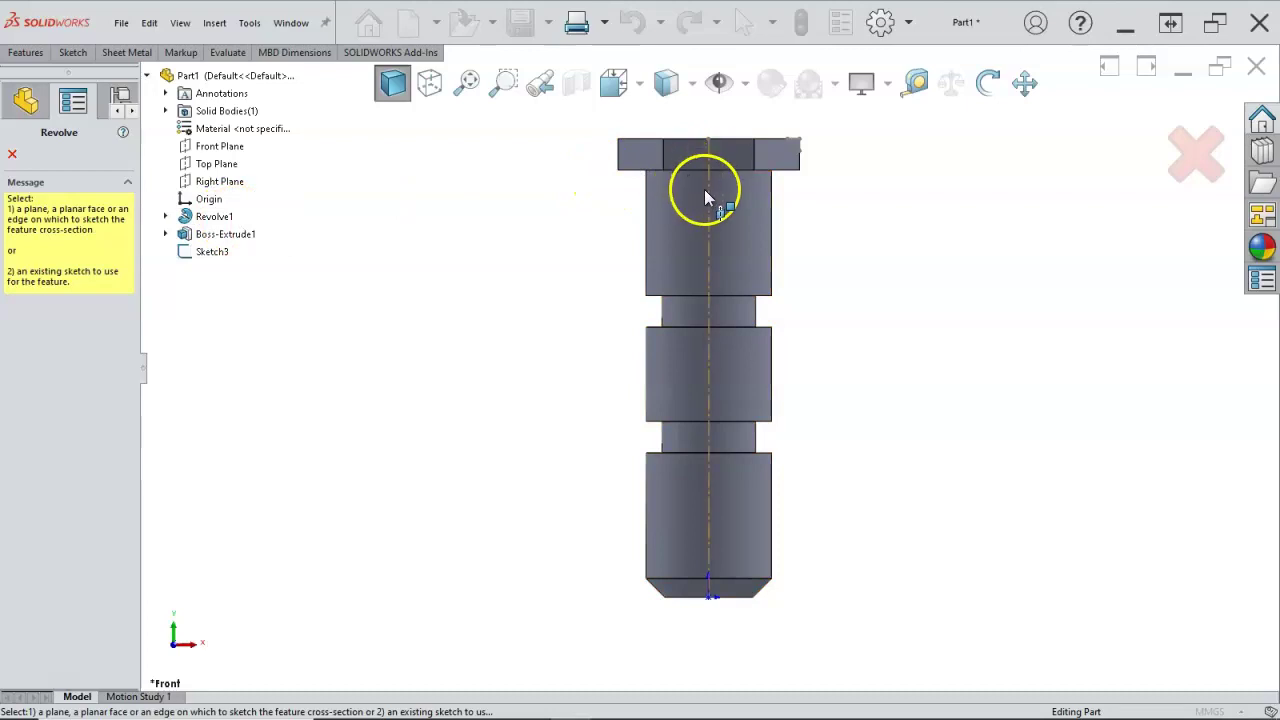
left_click(226, 255)
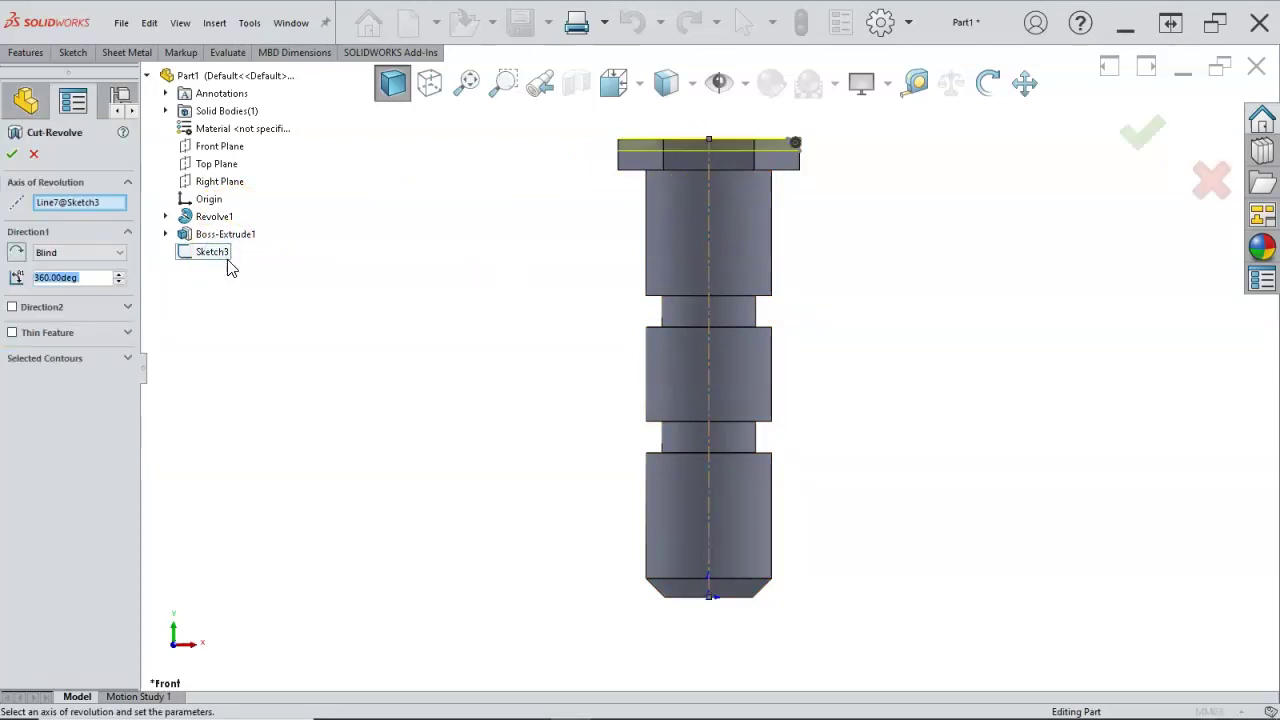
left_click(12, 154)
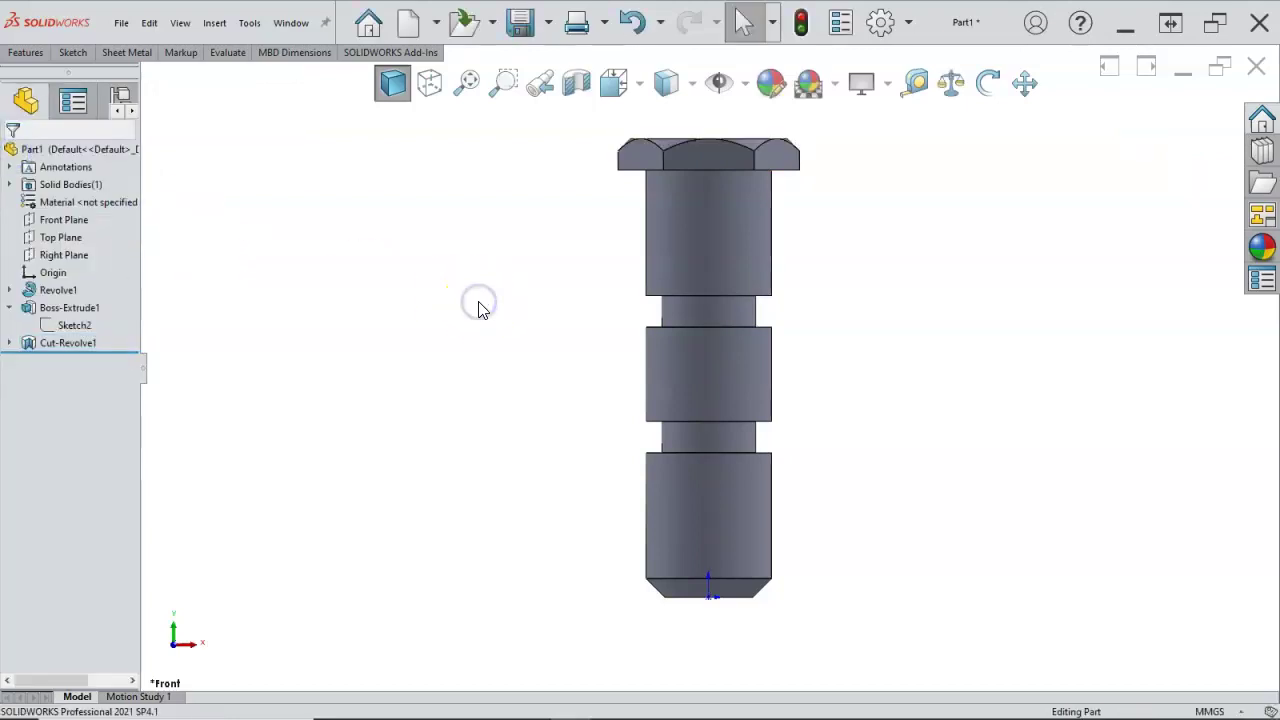
key("ctrl+7")
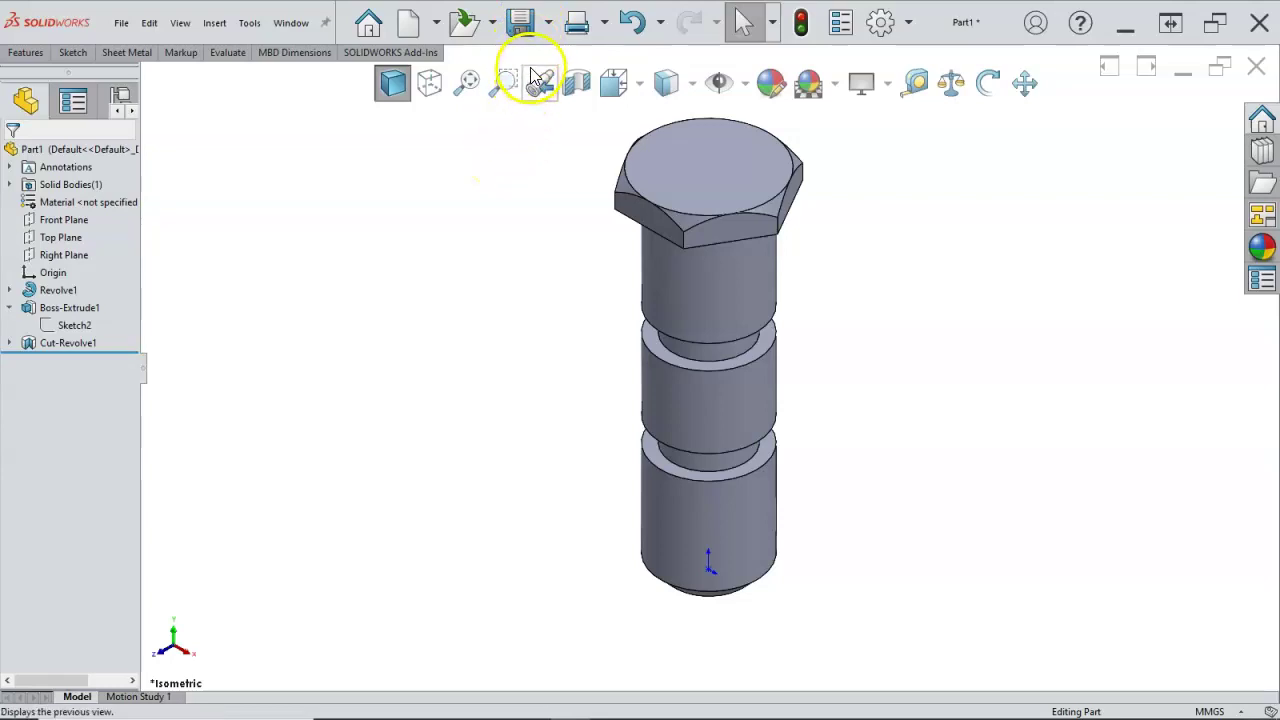
Save the part as Hex Bolt.SLDPRT in 2021 Fall MPT150 > Assignment7
left_click(520, 30)
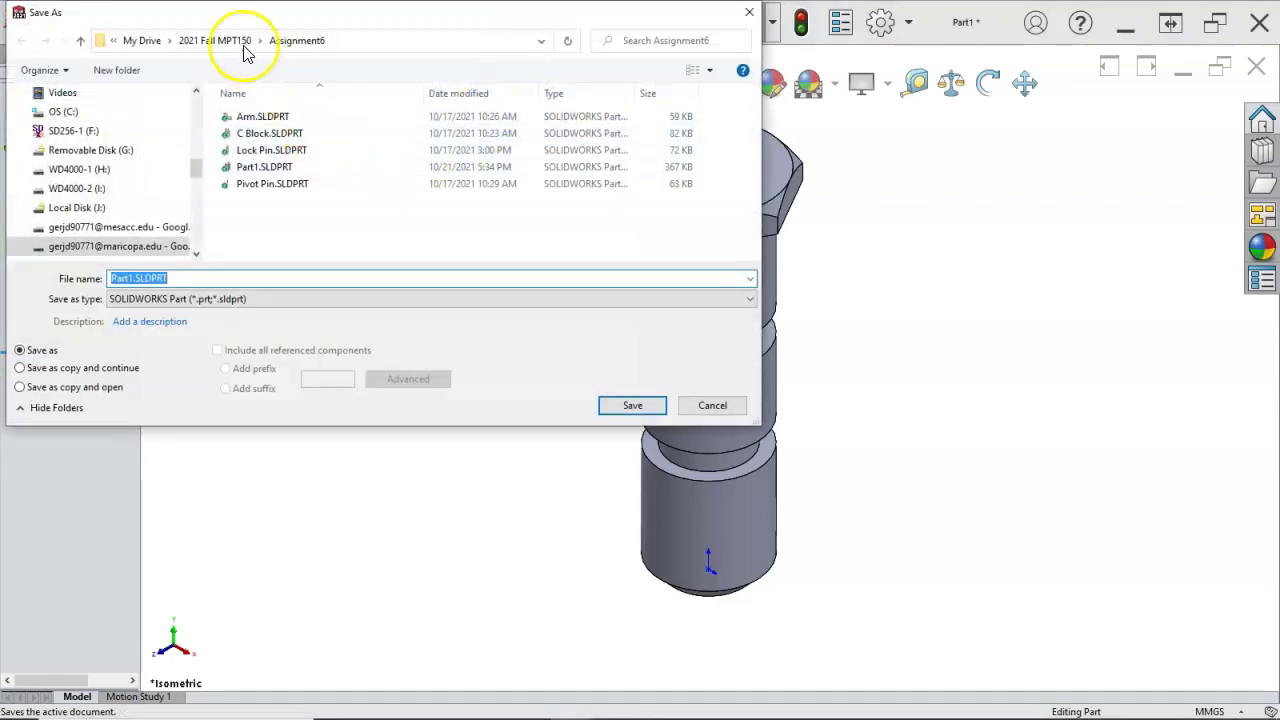
left_click(234, 42)
double_click(271, 184)
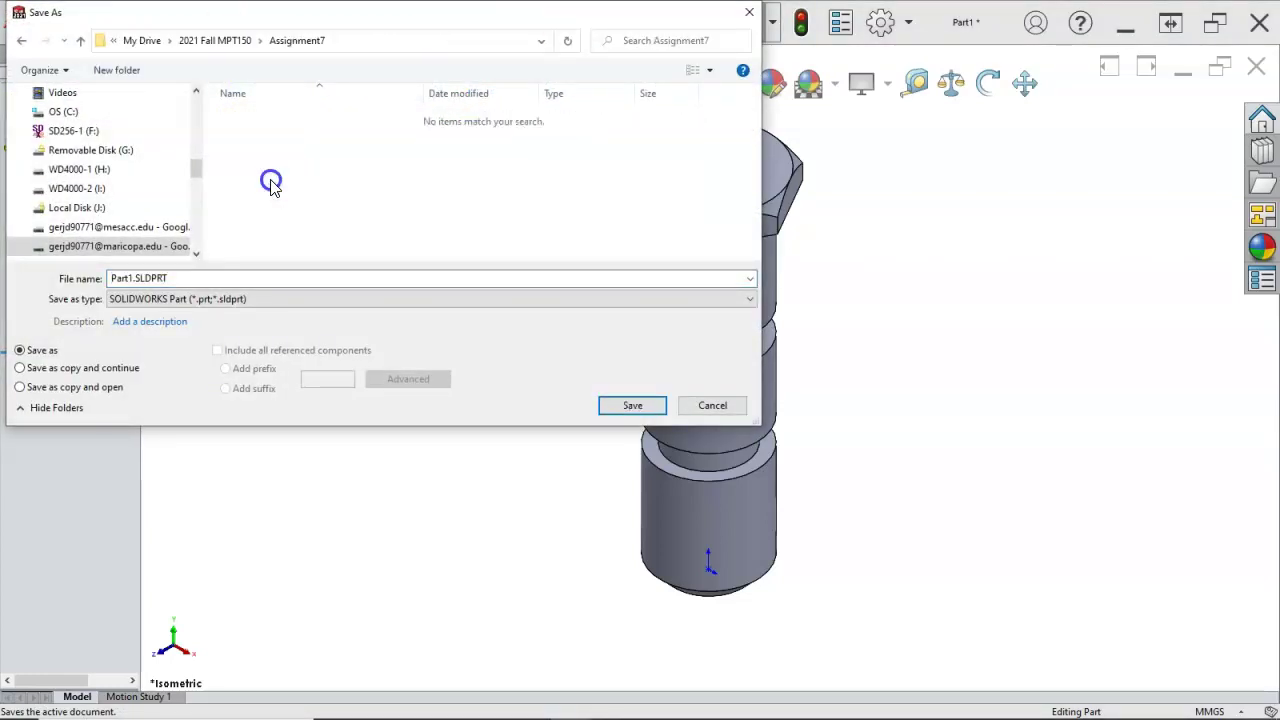
left_click(139, 279)
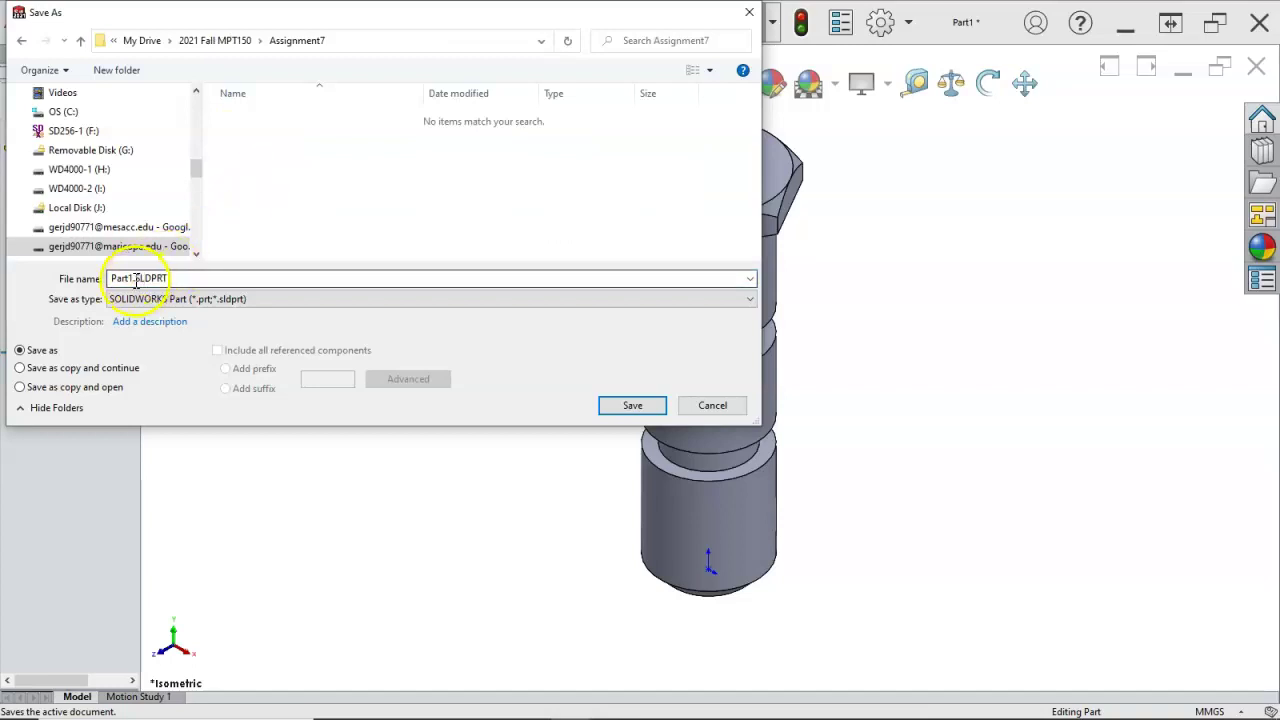
double_click(135, 280)
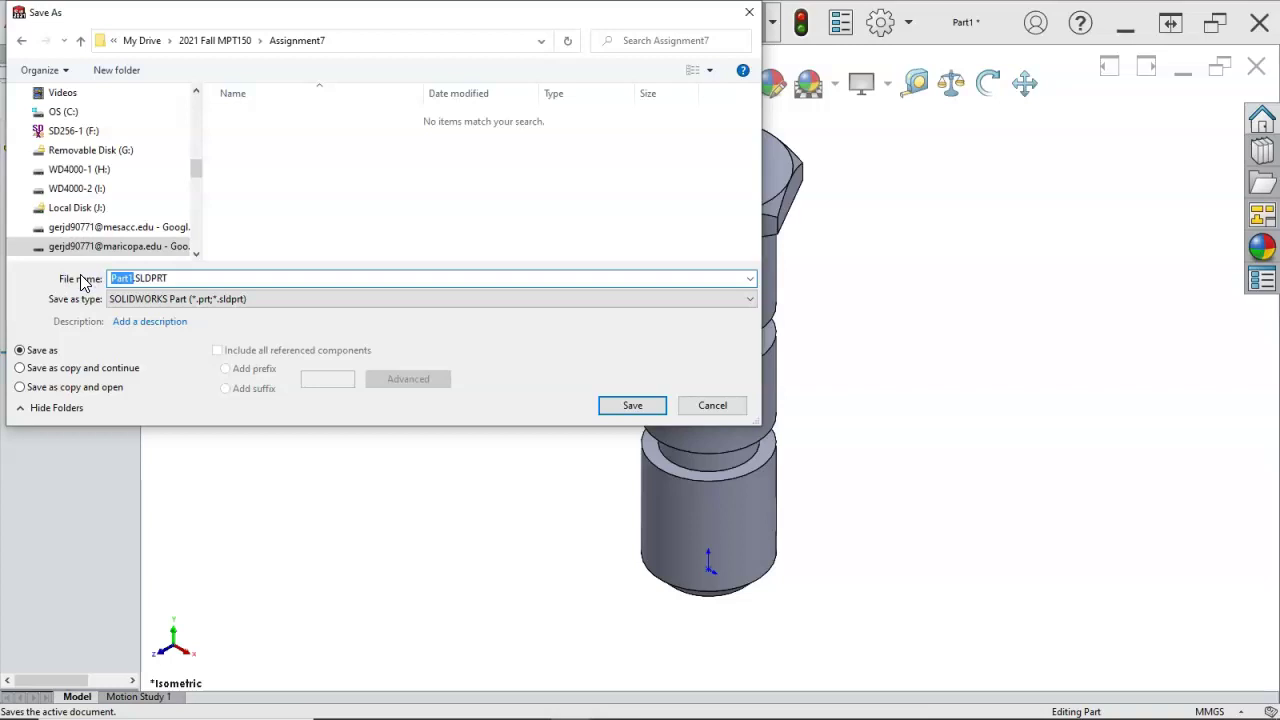
type("Hex Bol")
left_click(632, 409)
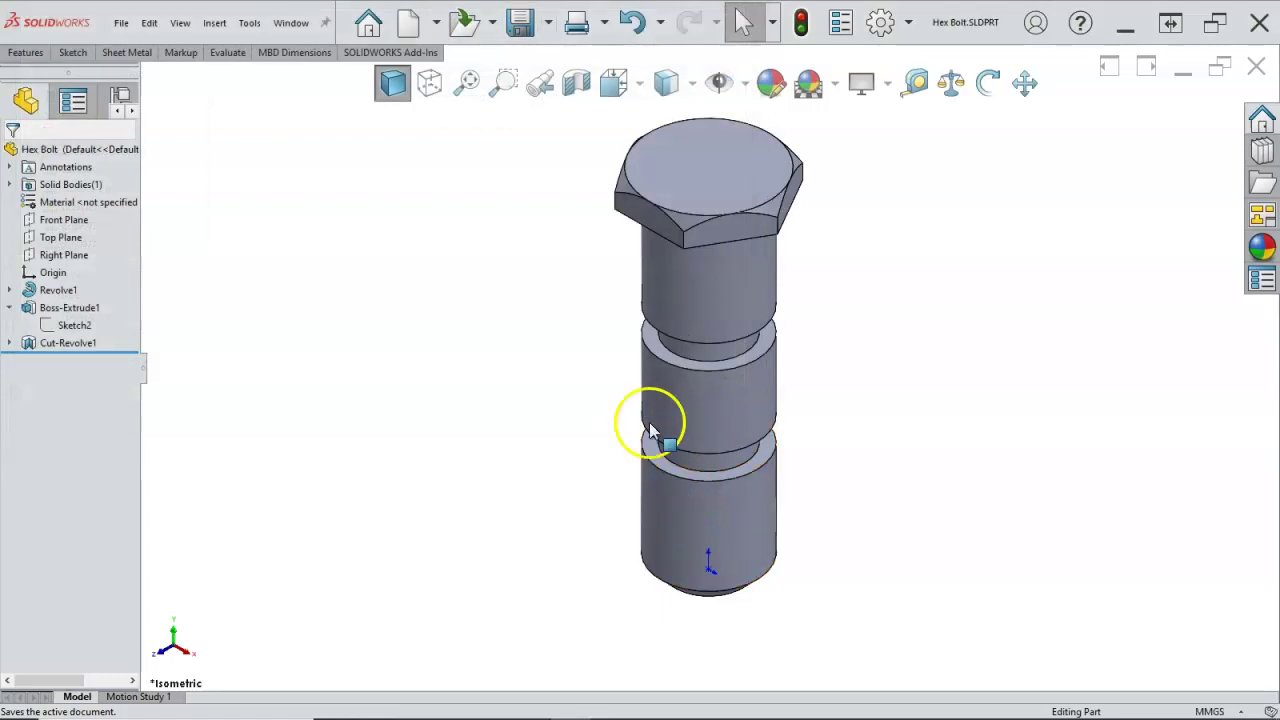
Select the shank's circular bottom edge and start a Cosmetic Thread from Insert > Annotations
left_click(561, 336)
middle_click_drag(561, 336, 674, 277)
scroll(762, 471, "down", 5)
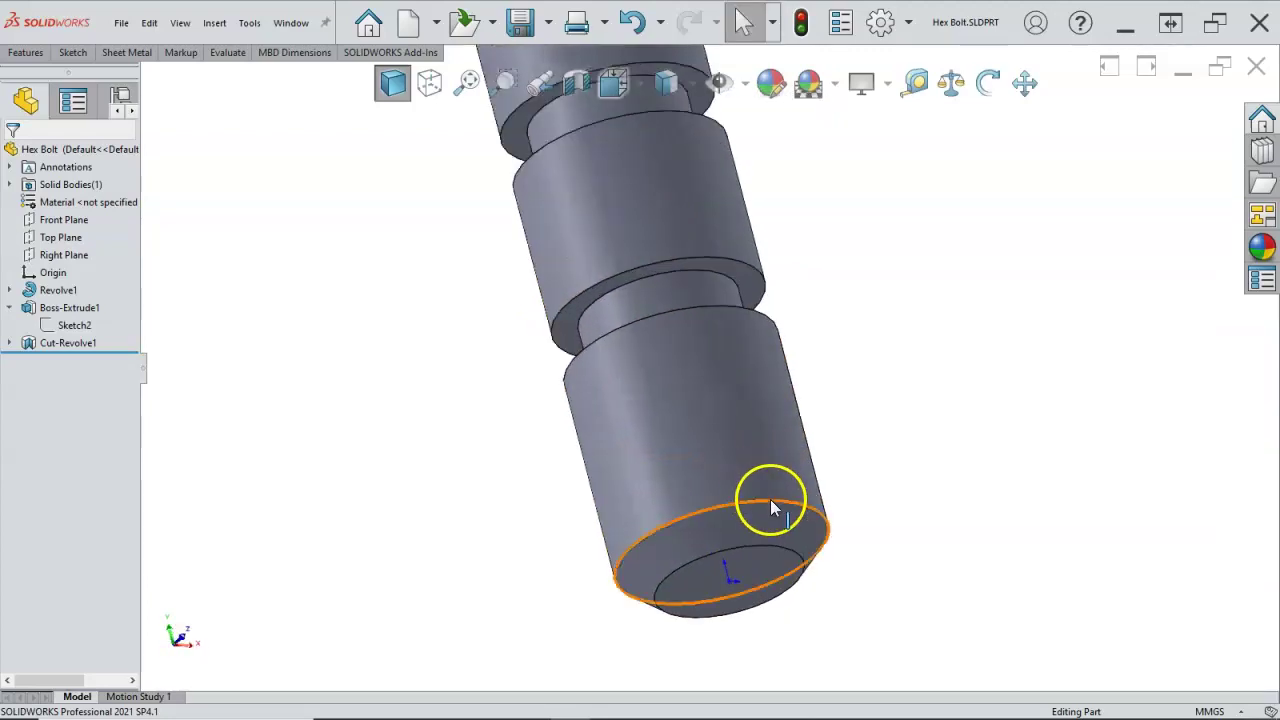
left_click(769, 503)
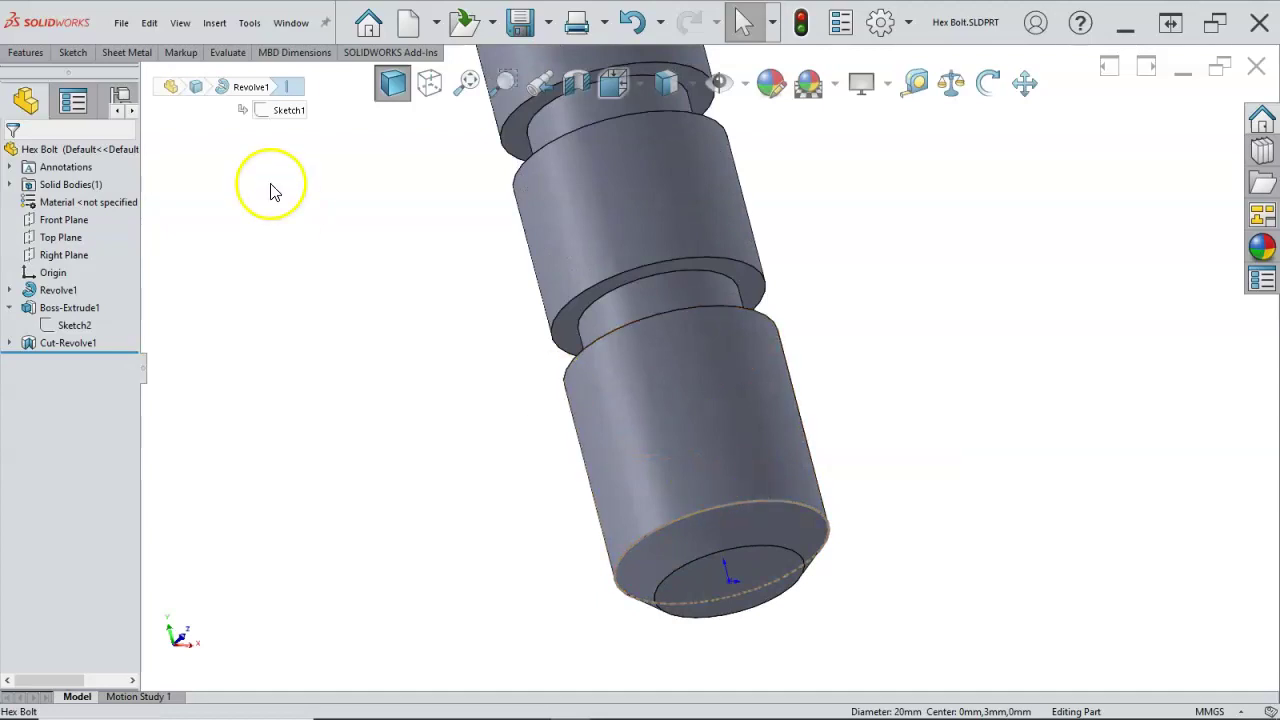
left_click(215, 25)
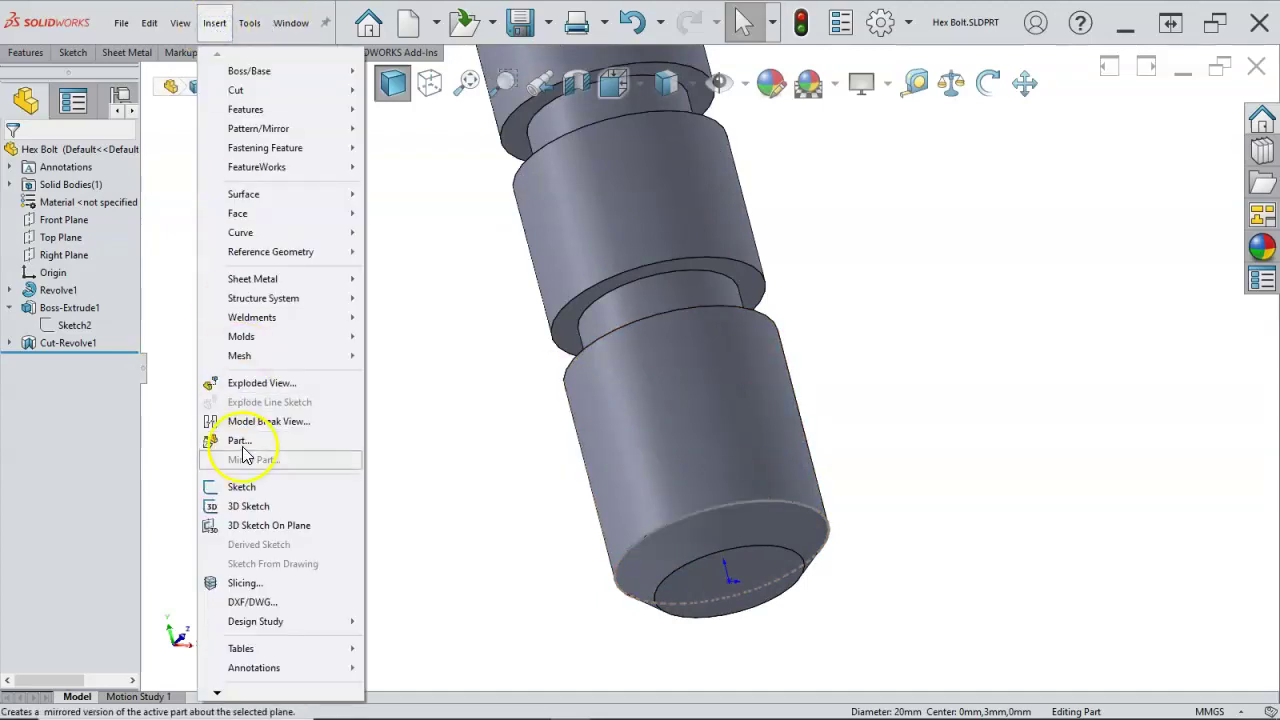
mouse_move(272, 668)
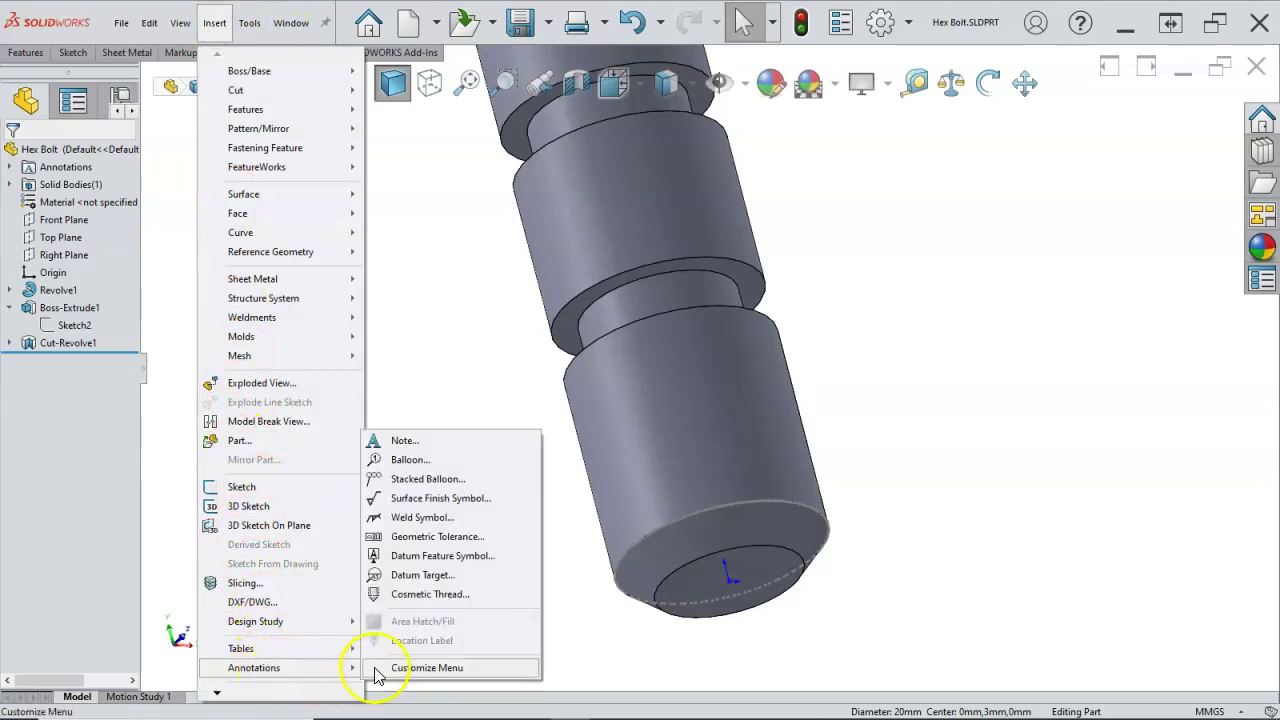
left_click(420, 595)
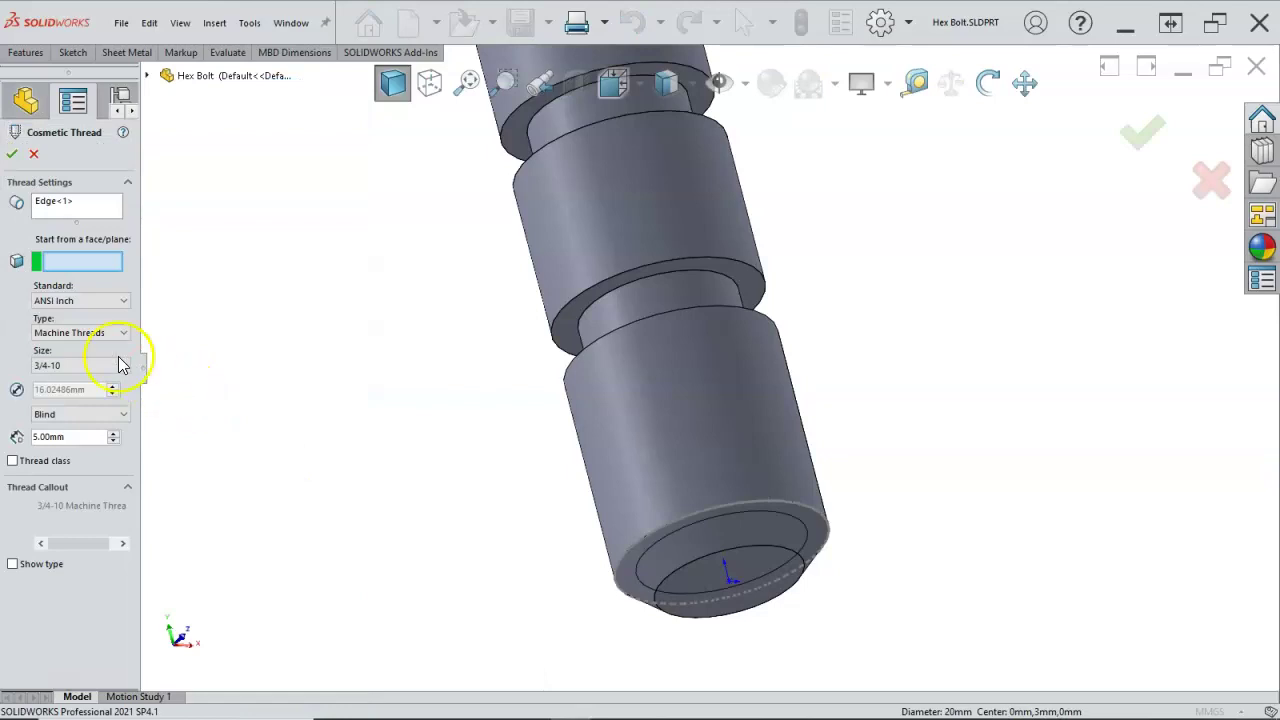
Set the thread to ANSI Metric, M20x2.0, Up to Next, and confirm it
left_click(82, 298)
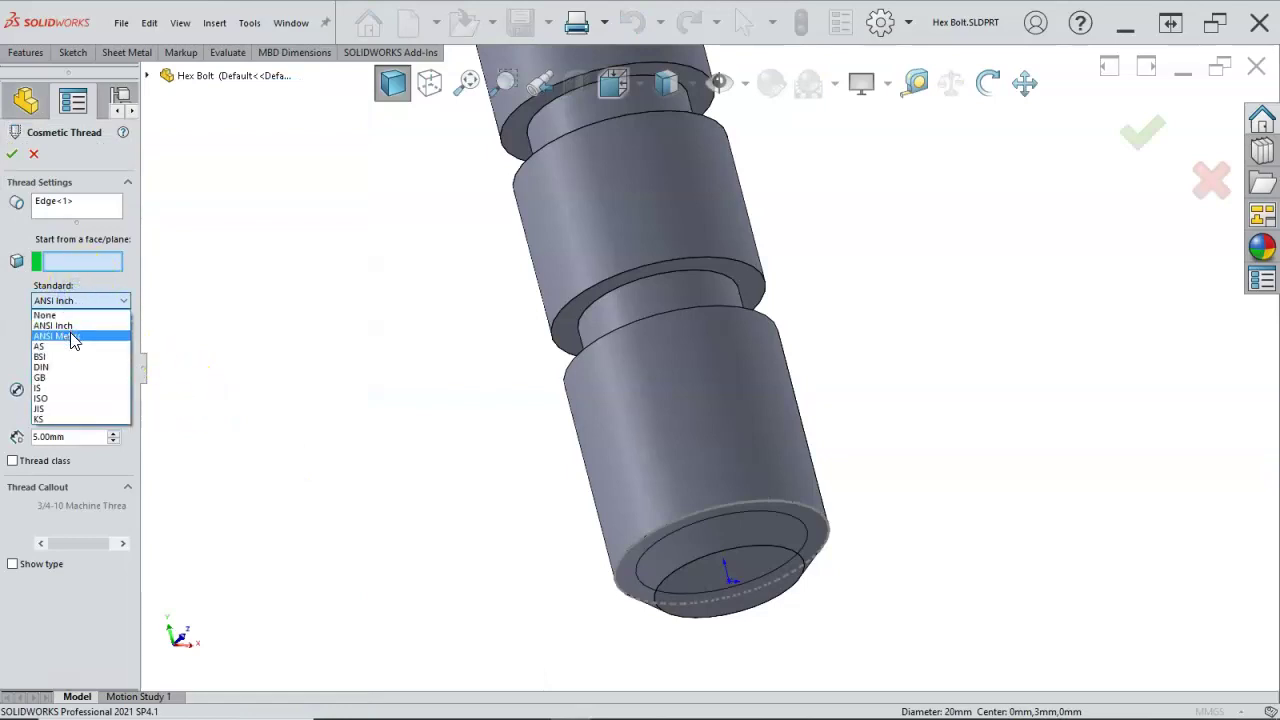
left_click(72, 338)
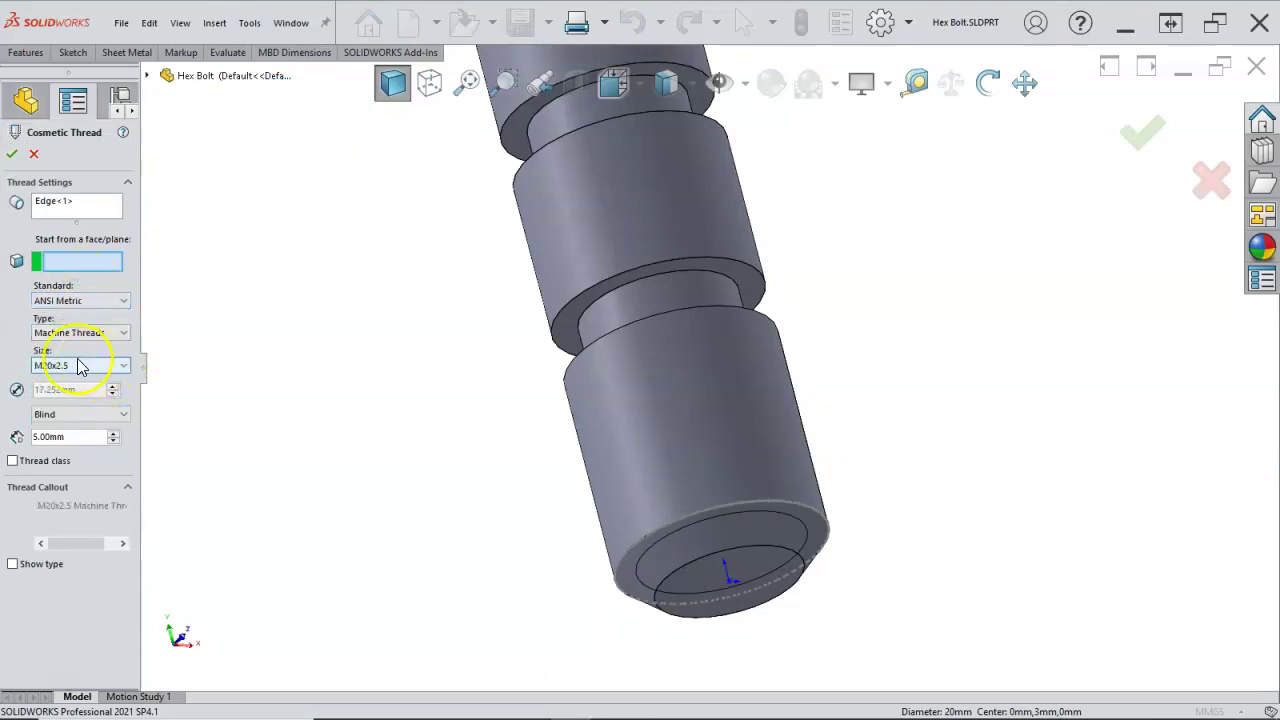
left_click(81, 367)
left_click_drag(81, 370, 80, 588)
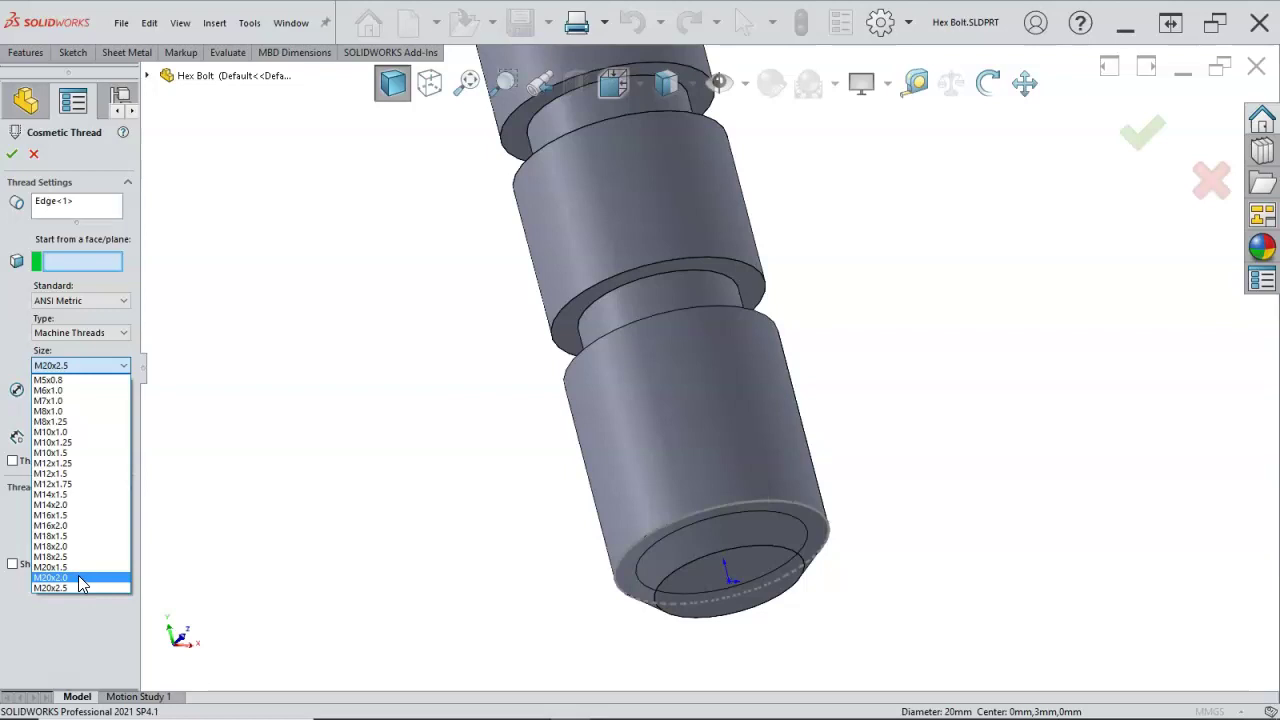
left_click(80, 578)
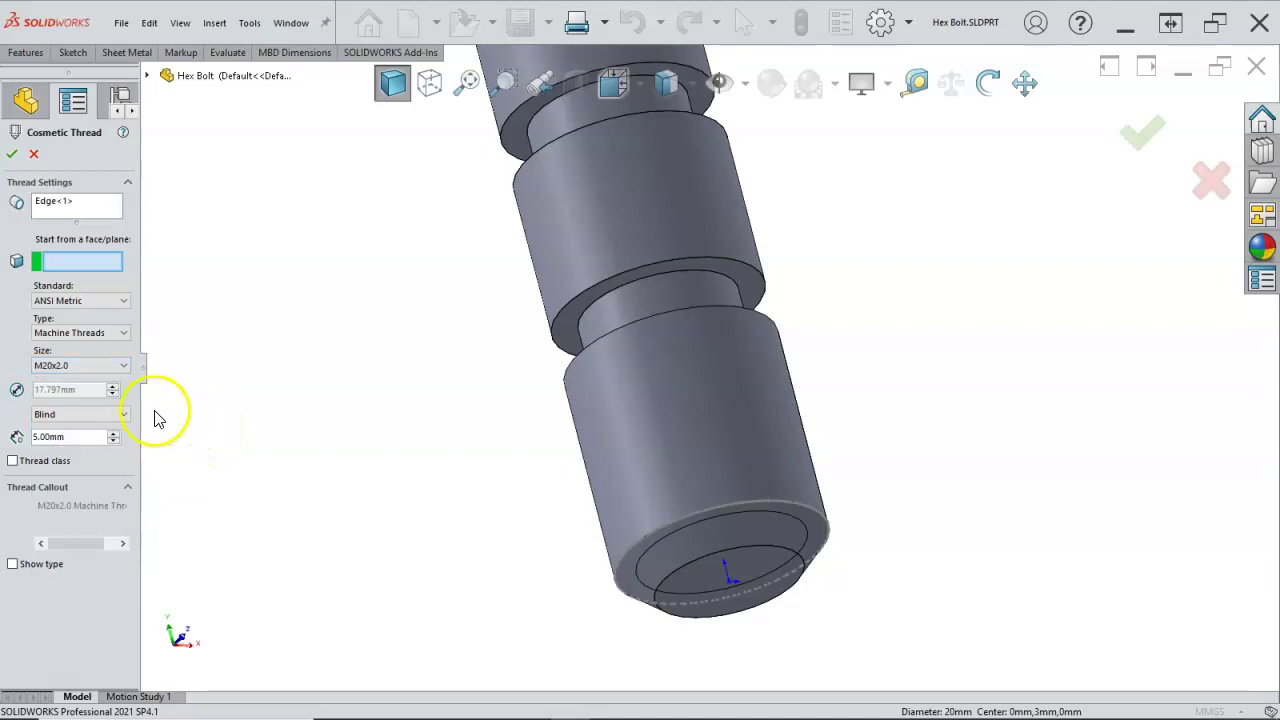
left_click(83, 414)
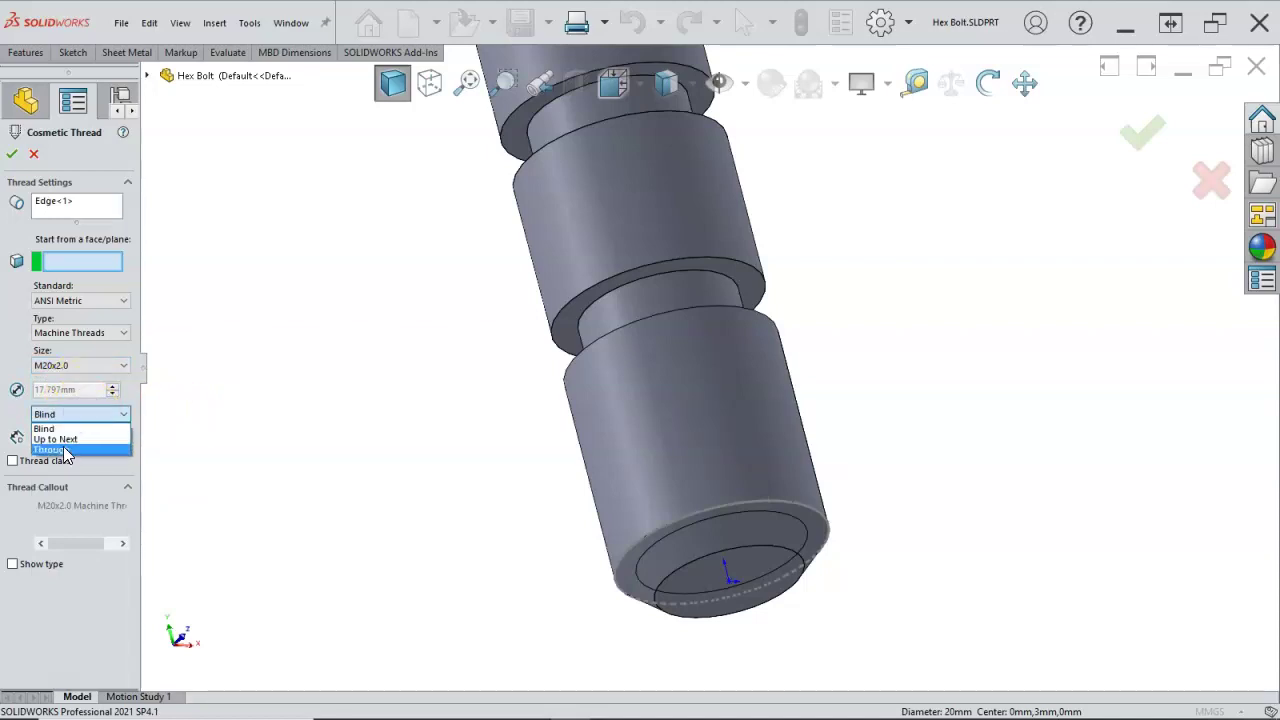
left_click(58, 439)
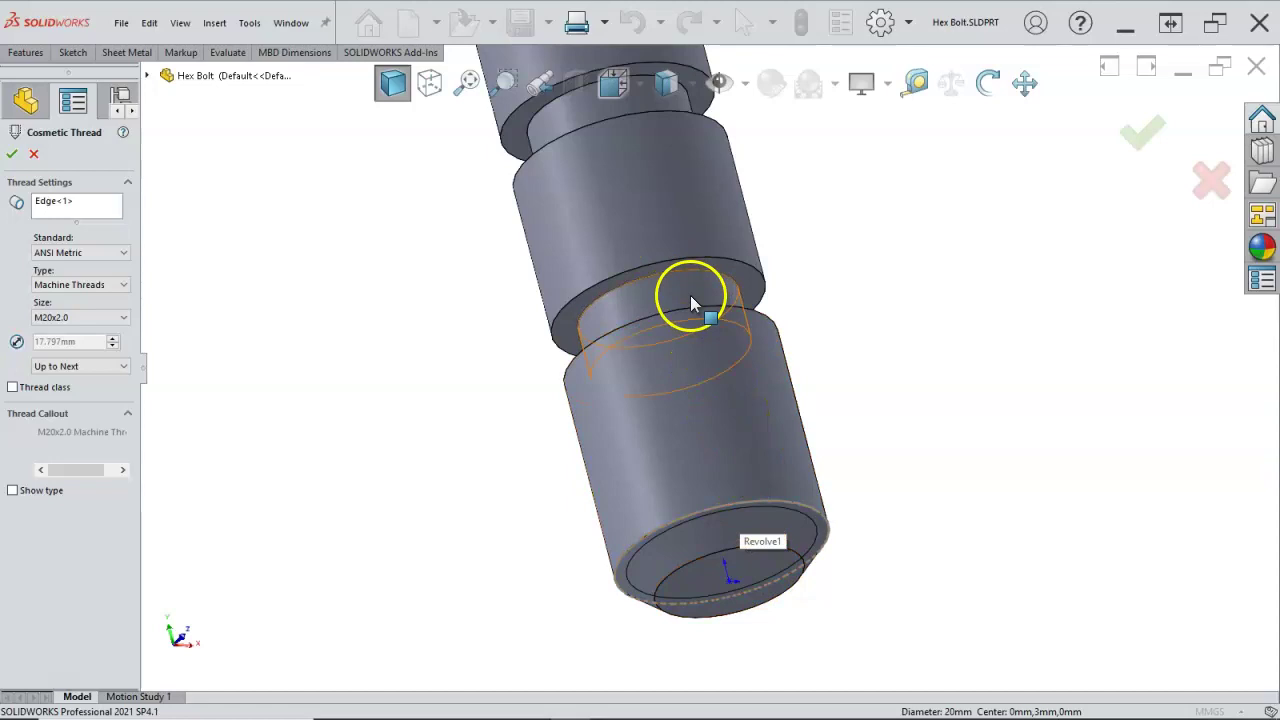
left_click(12, 155)
key("ctrl+1")
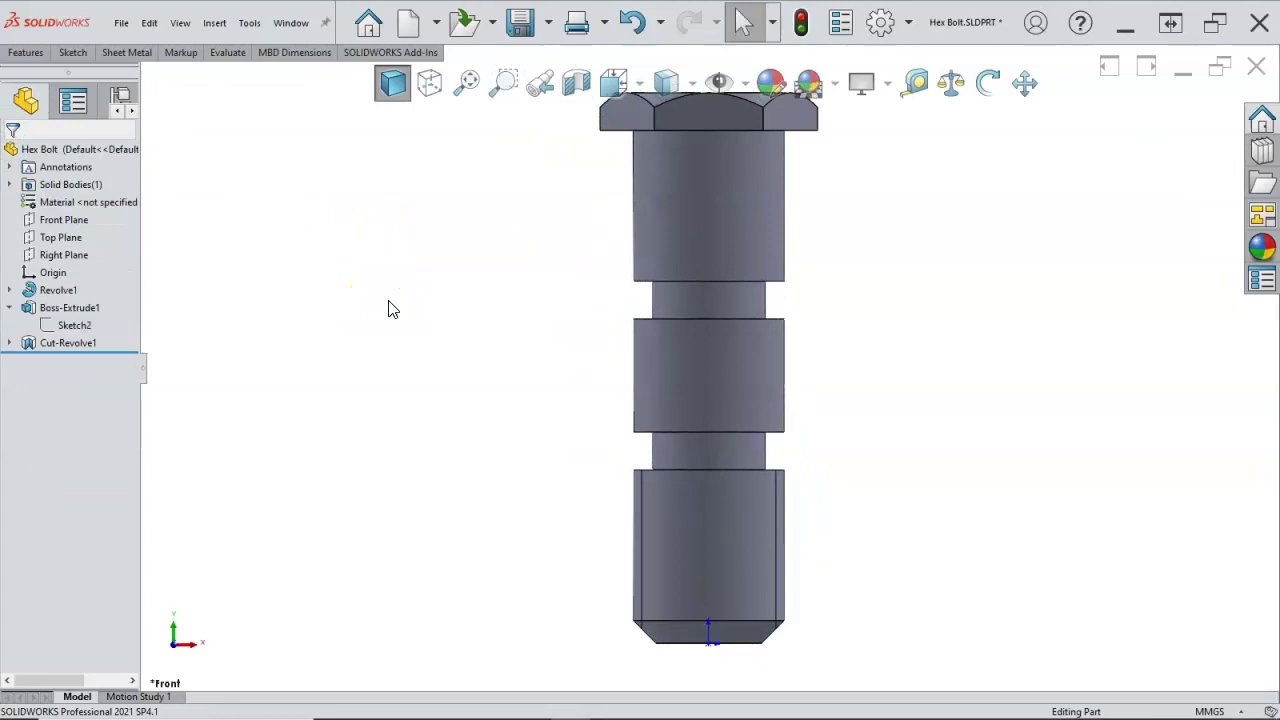
Expand Cut-Revolve1 and Revolve1 to show their sketches, and hide Cosmetic Thread1 on the model
left_click(326, 263)
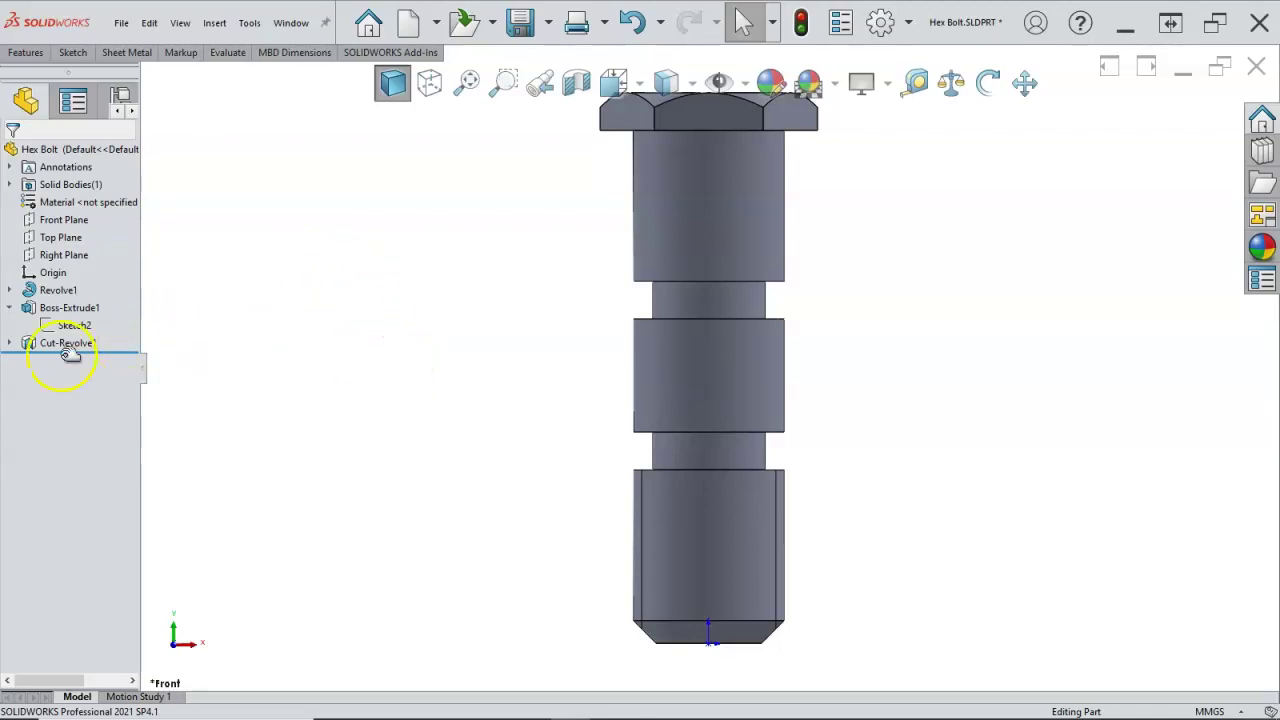
left_click(10, 343)
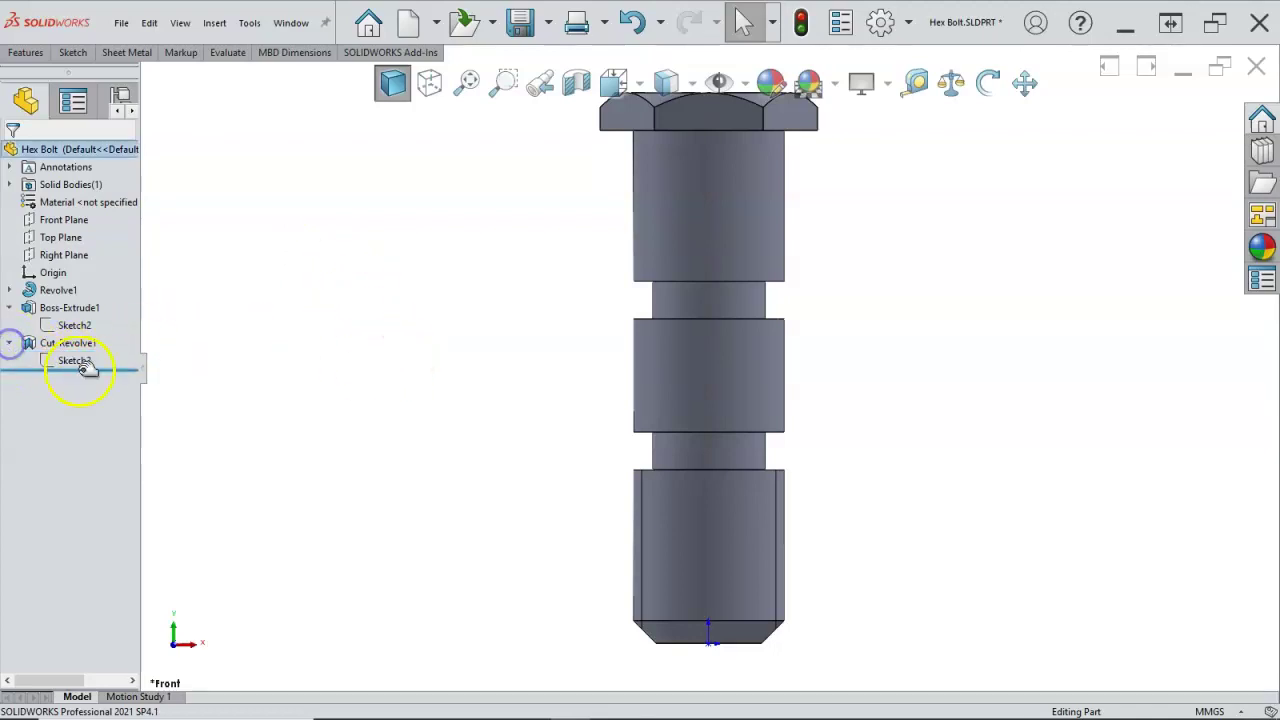
left_click(9, 290)
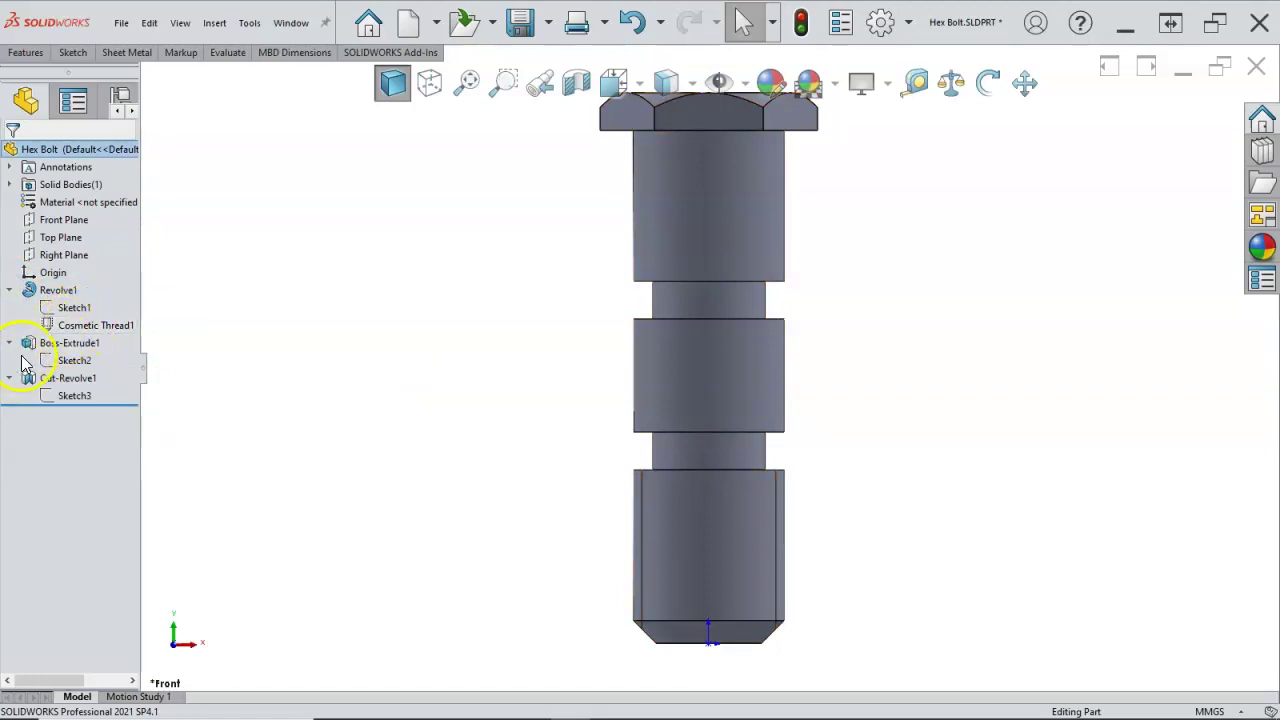
right_click(66, 325)
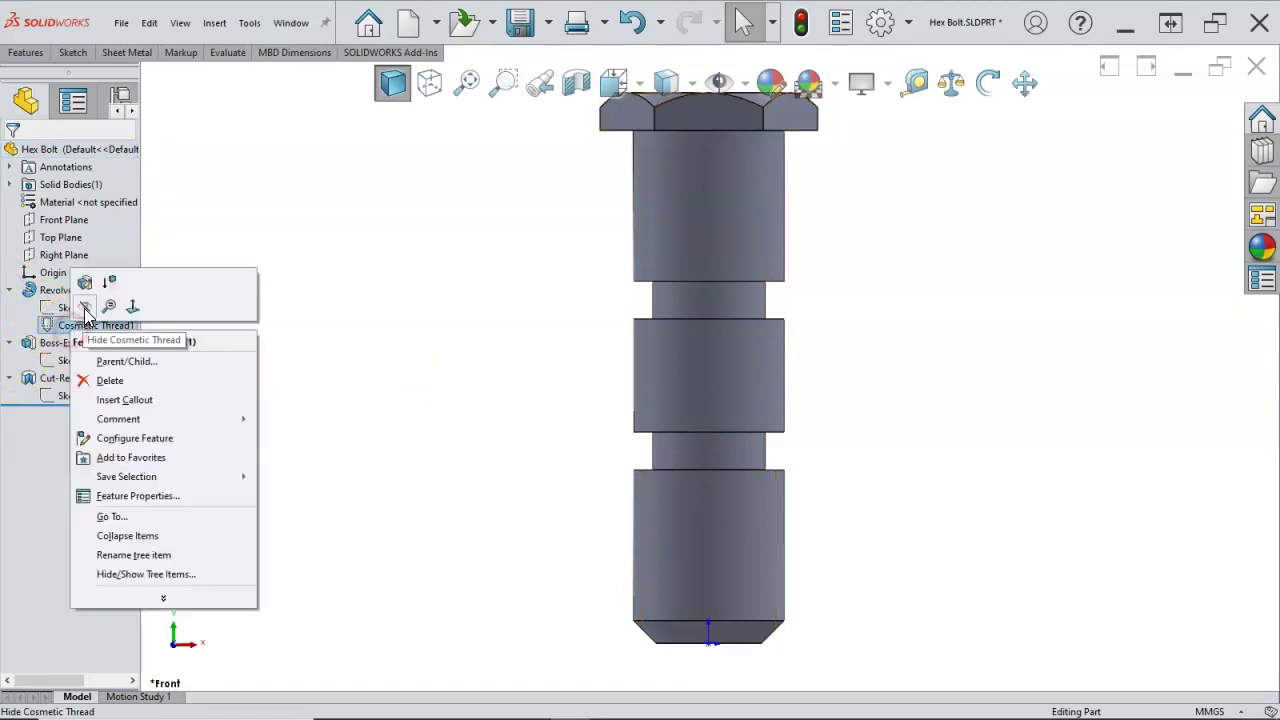
left_click(86, 308)
Orbit the bolt to a tilted 3-D view and widen the feature tree to show full names
middle_click_drag(338, 428, 477, 309)
key("Escape")
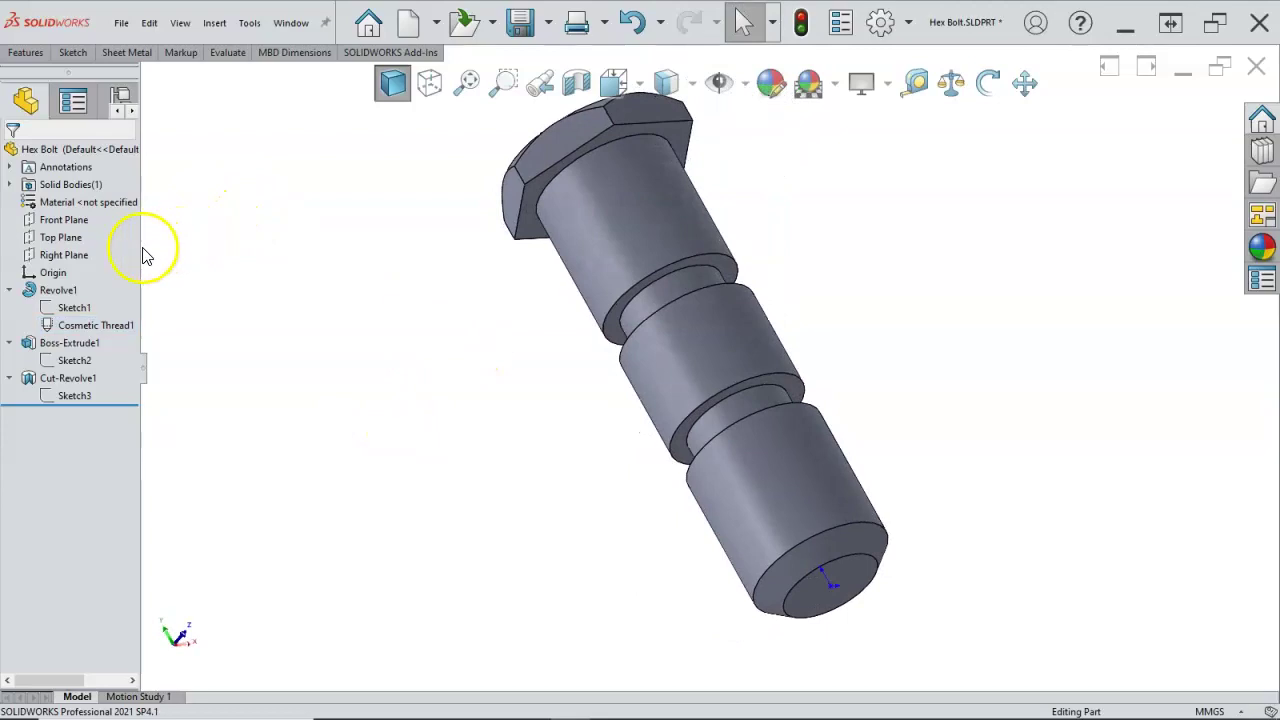
left_click_drag(147, 251, 274, 263)
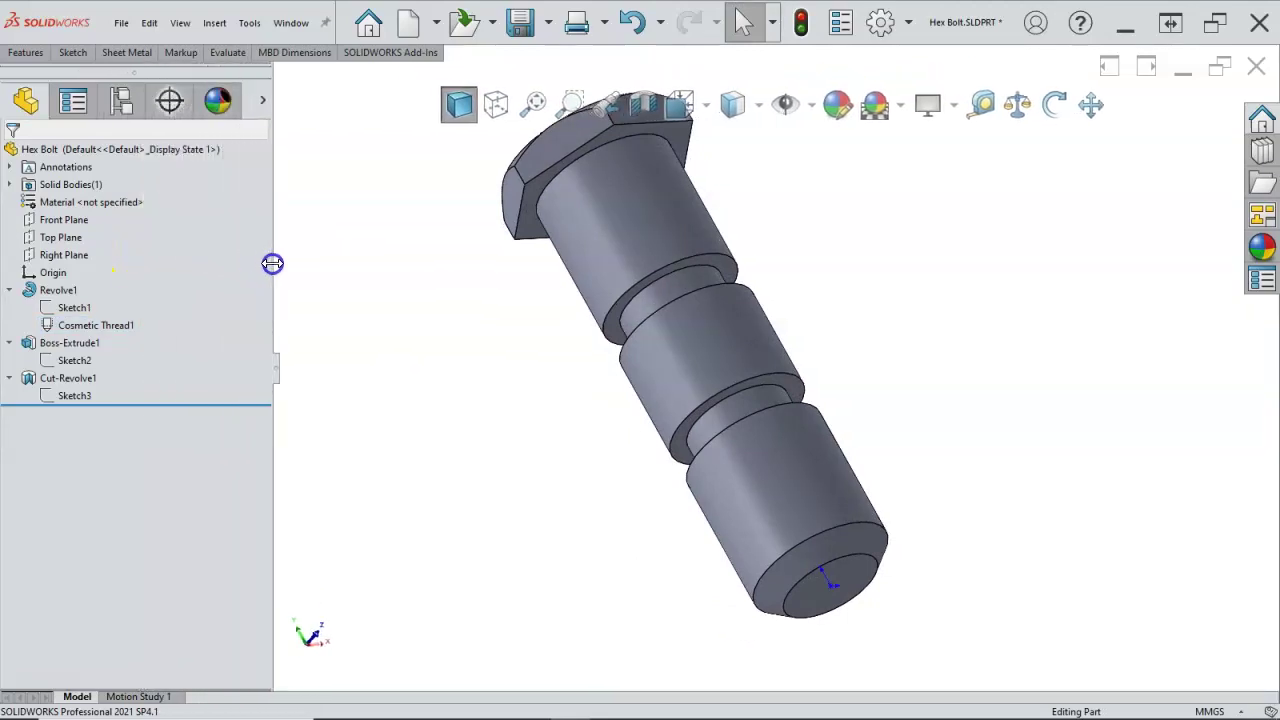
Add a configuration named 'solid thread' and select the bolt's end cylinder face
left_click(191, 221)
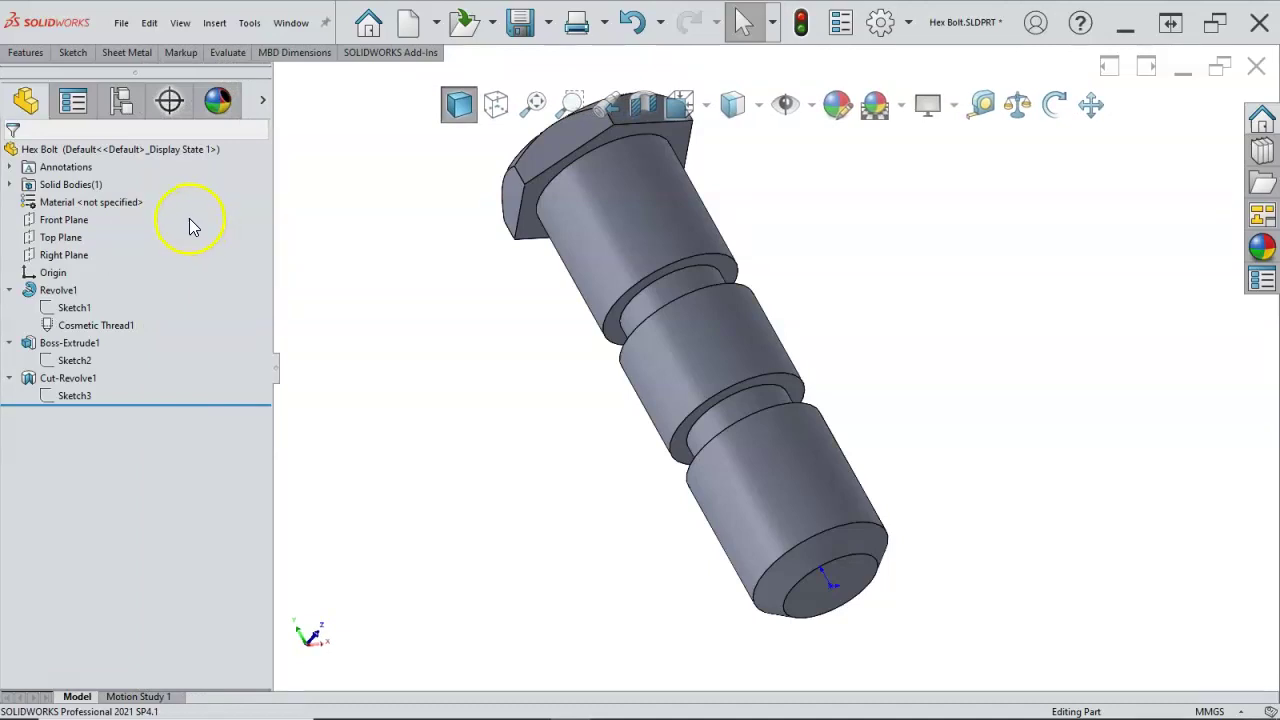
left_click(121, 101)
right_click(82, 244)
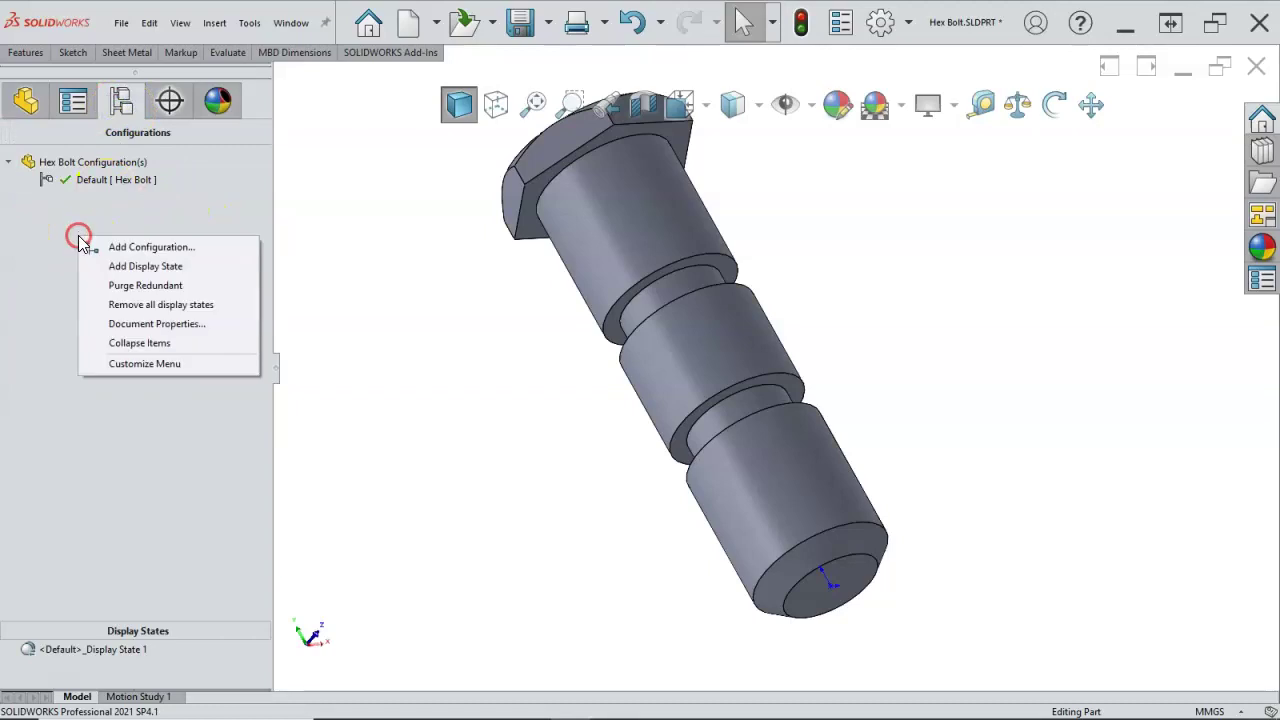
left_click(150, 250)
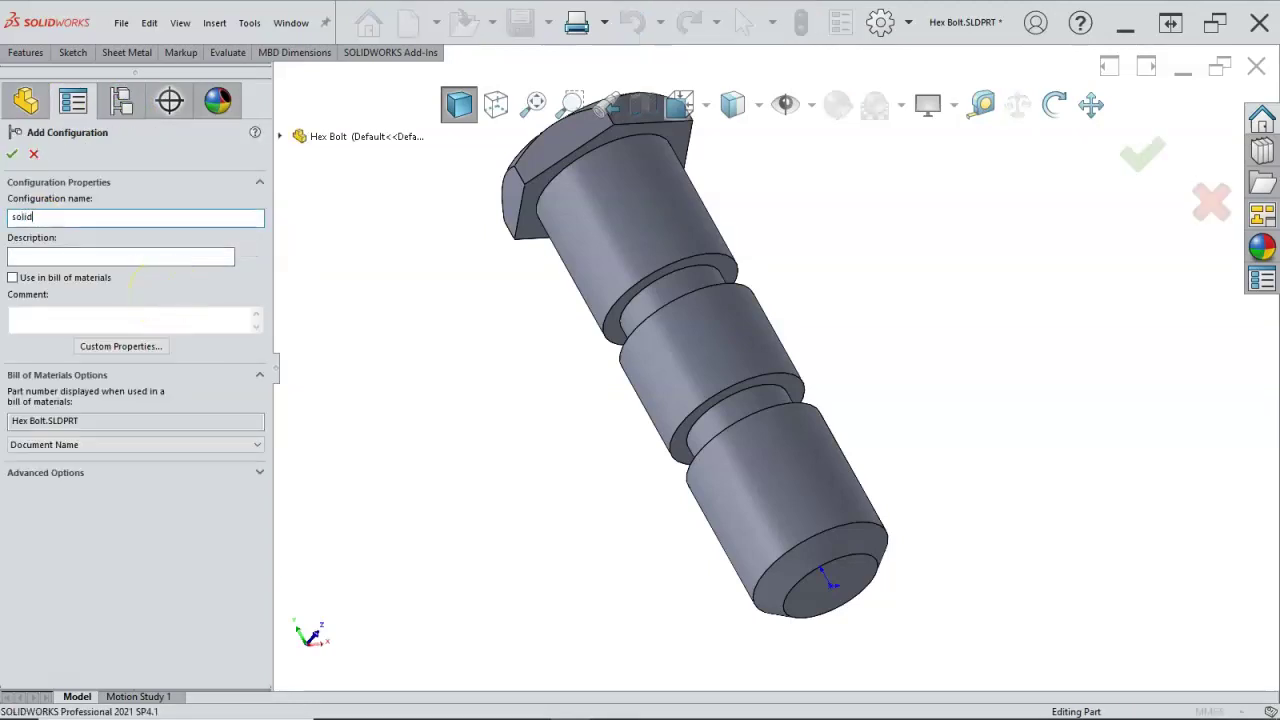
type("solid thread")
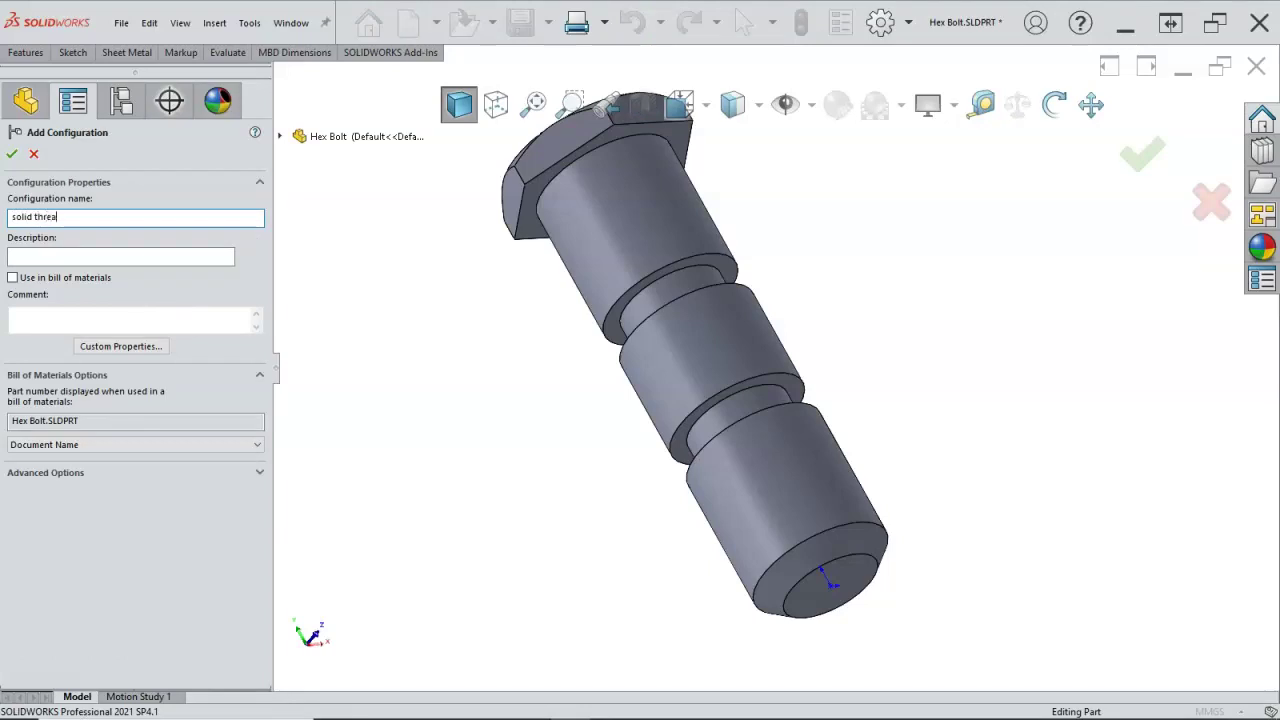
left_click(12, 153)
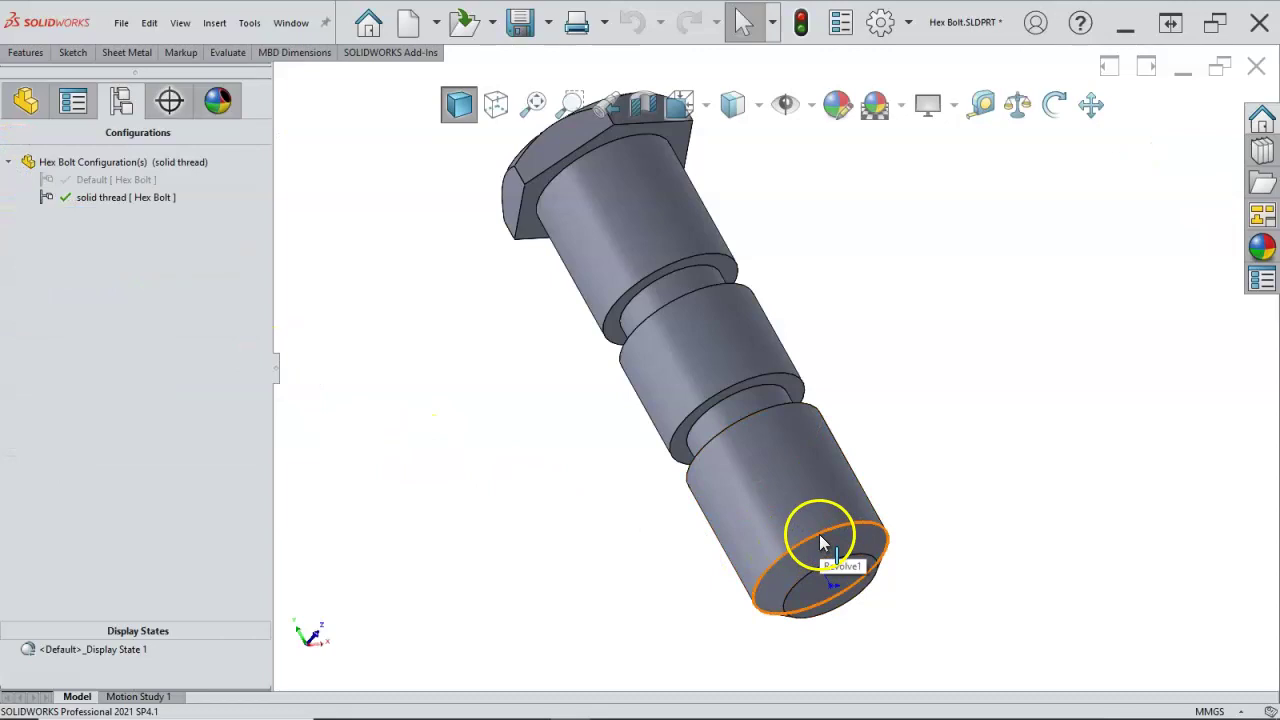
left_click(819, 534)
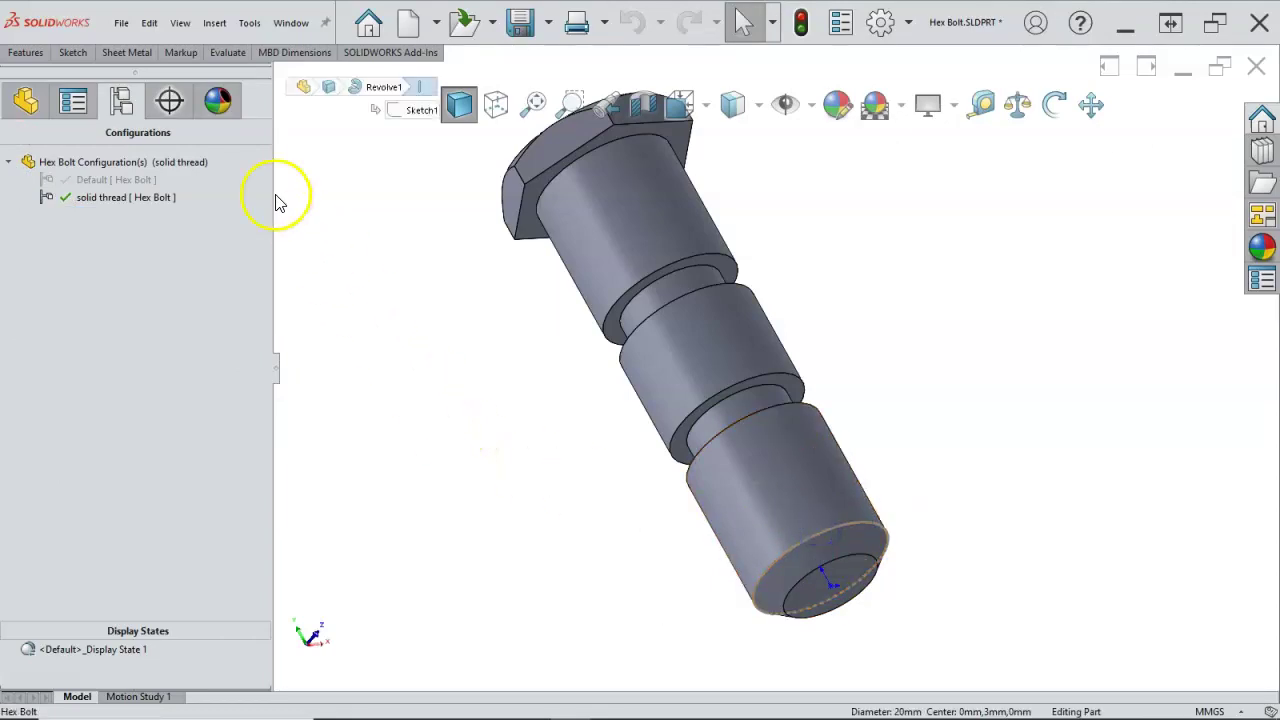
Start a Thread feature on the bolt's end with a 2 mm start offset
left_click(30, 55)
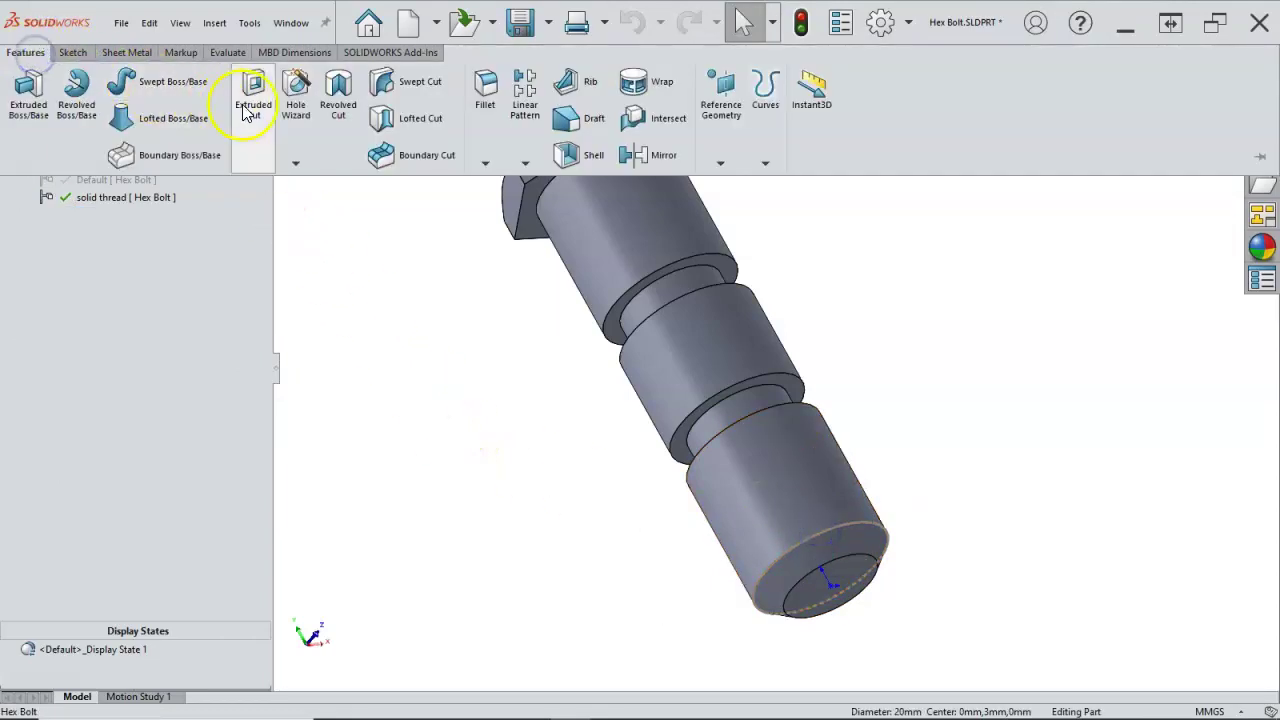
left_click(297, 164)
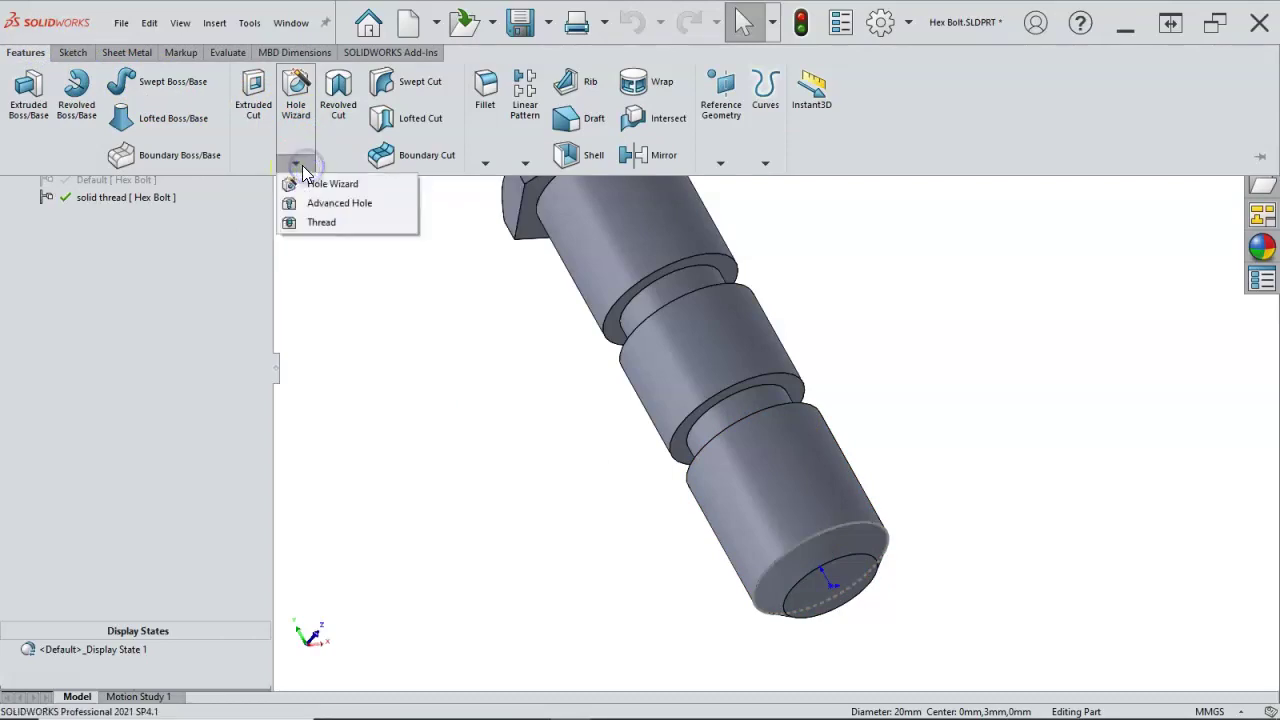
left_click(322, 224)
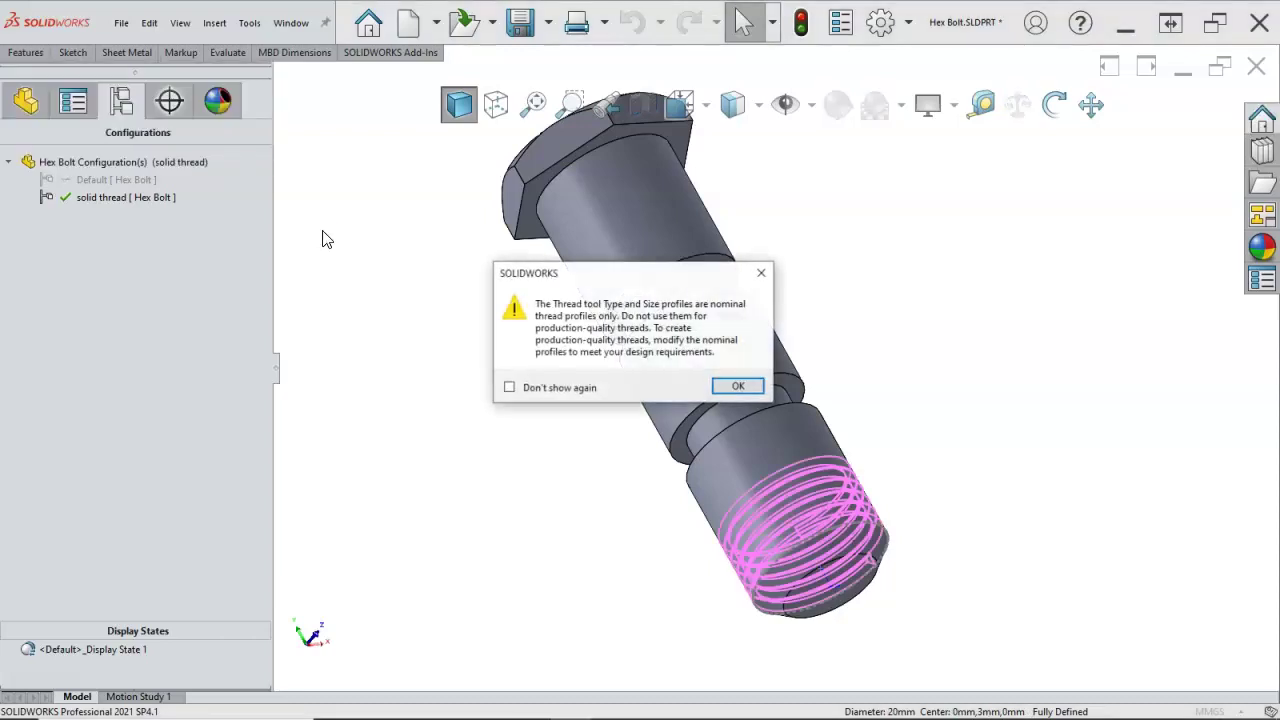
left_click(735, 390)
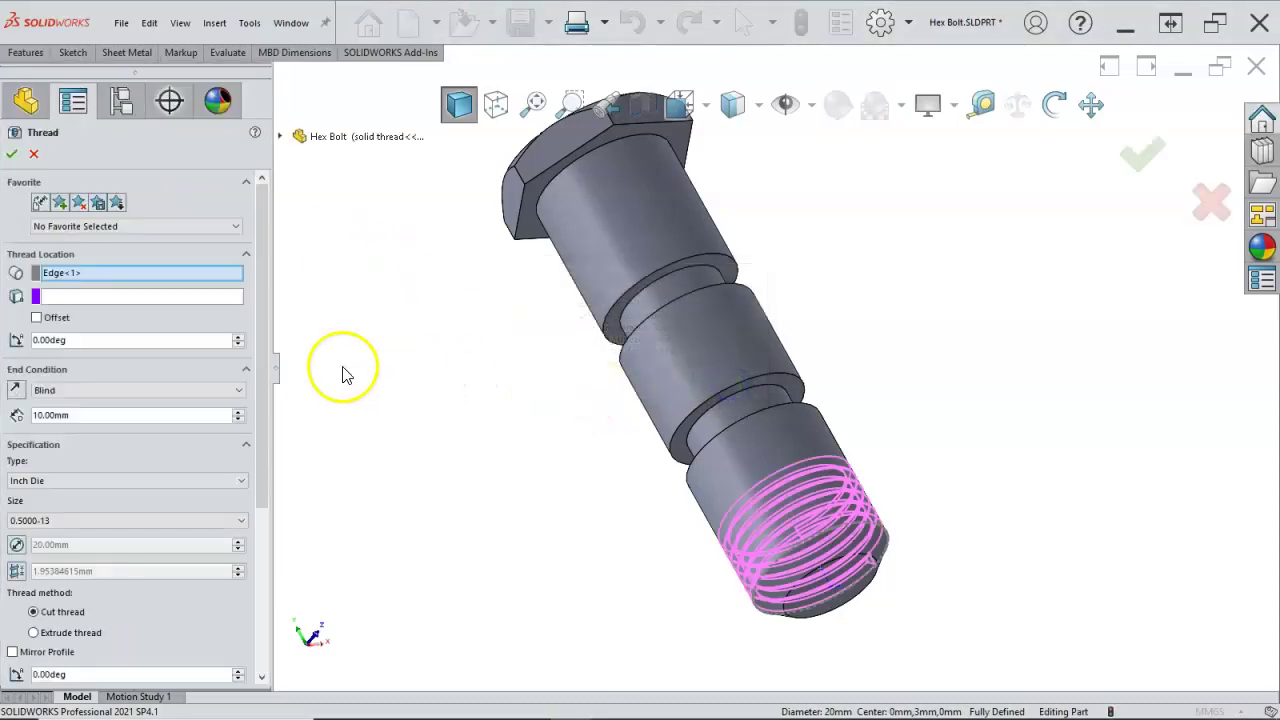
left_click(37, 318)
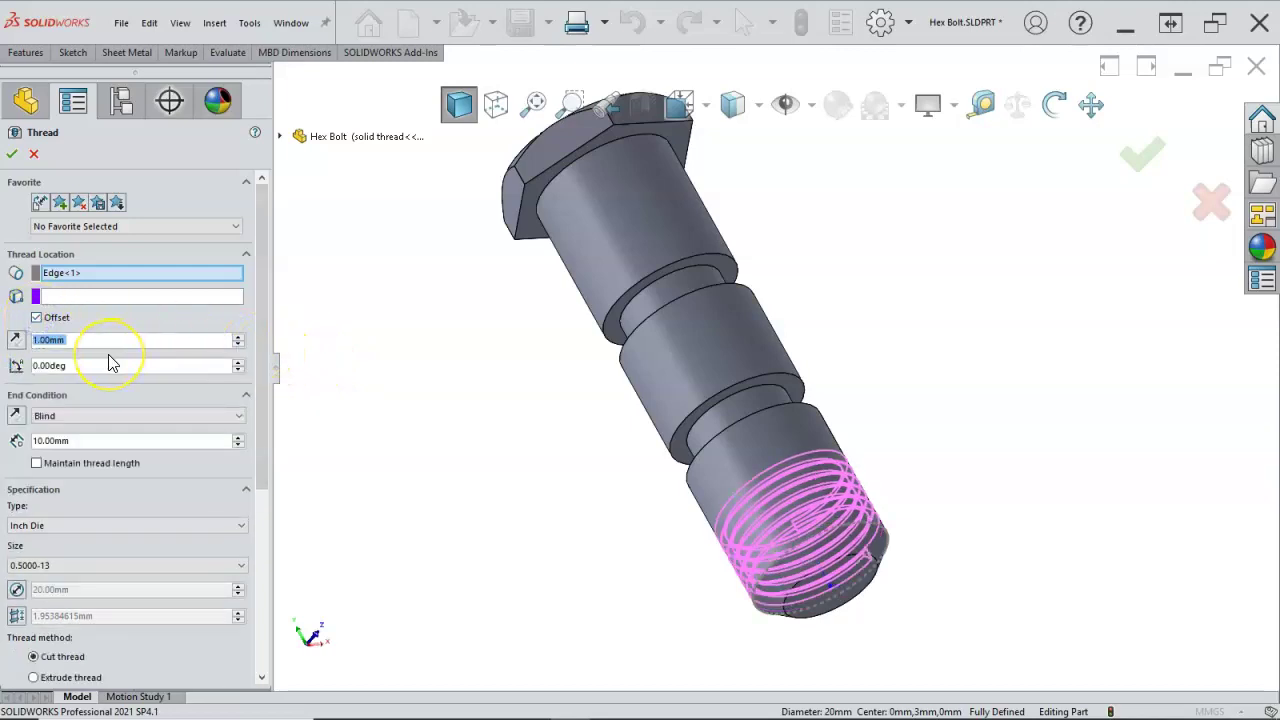
type("2")
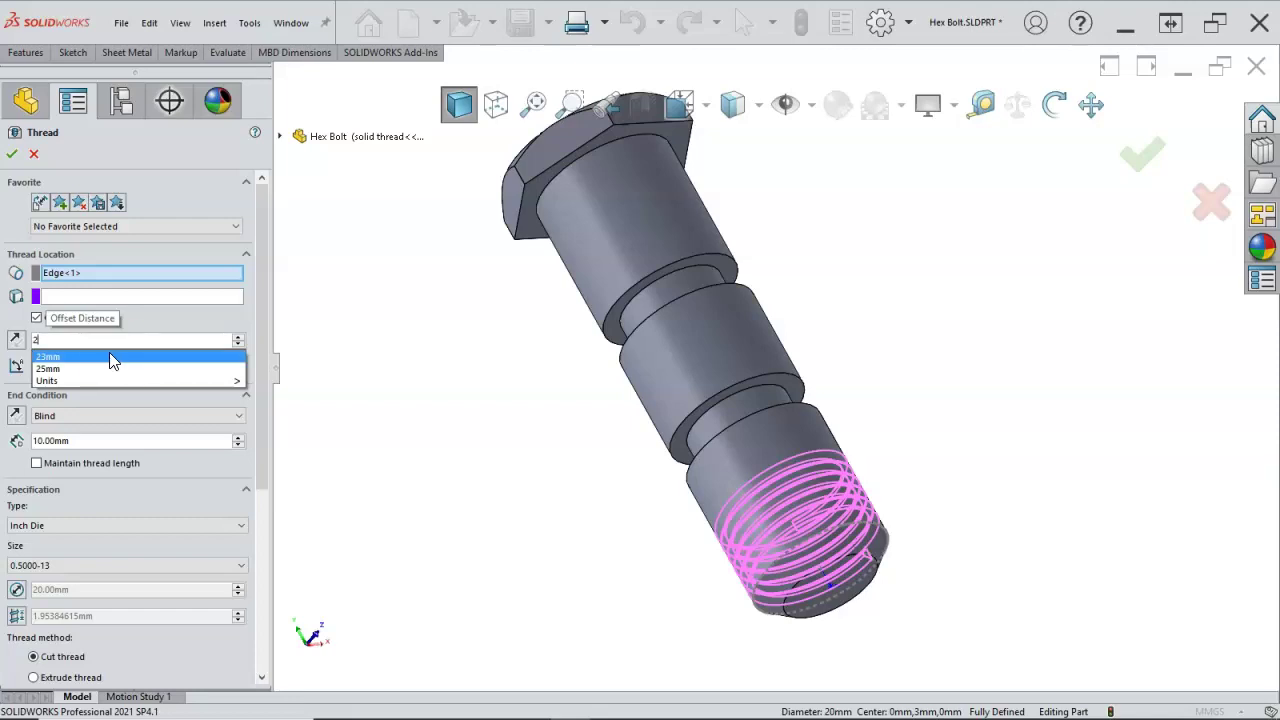
left_click(58, 357)
key("Return")
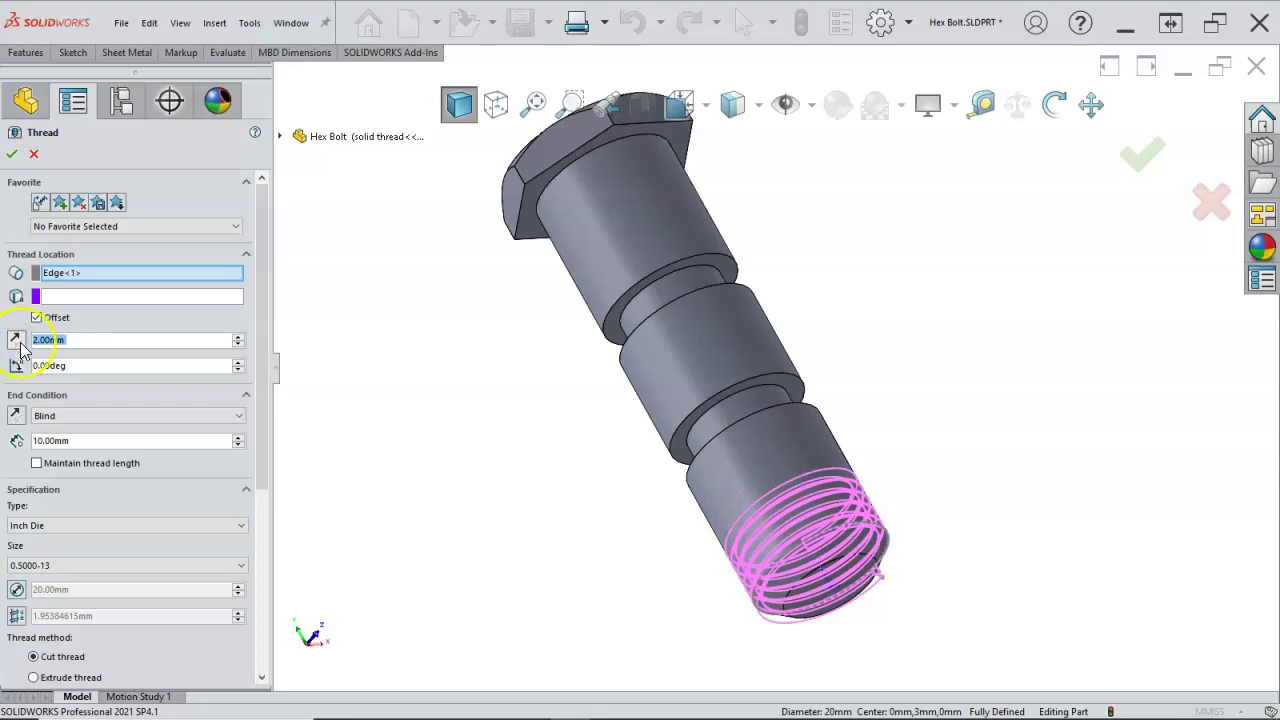
Set the thread end condition to Up To Selection and pick the ending face
left_click(76, 412)
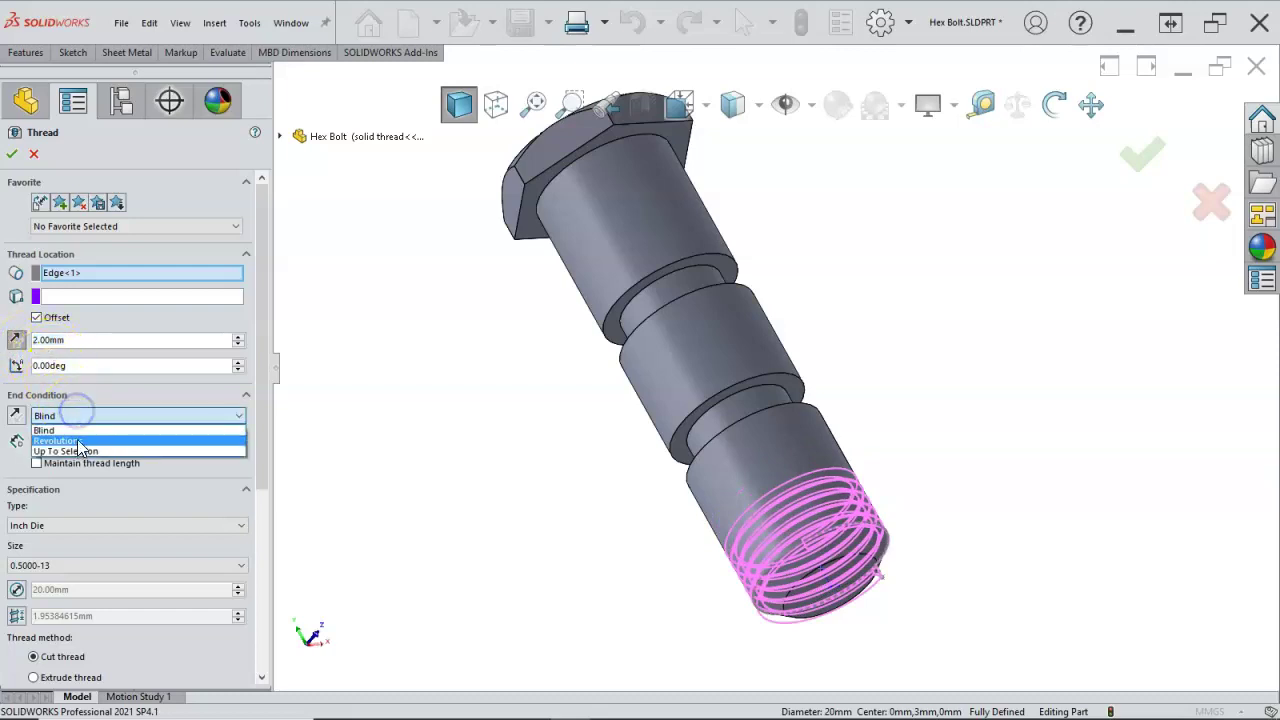
left_click(80, 451)
middle_click_drag(350, 435, 443, 506)
left_click(815, 428)
middle_click_drag(613, 441, 610, 441)
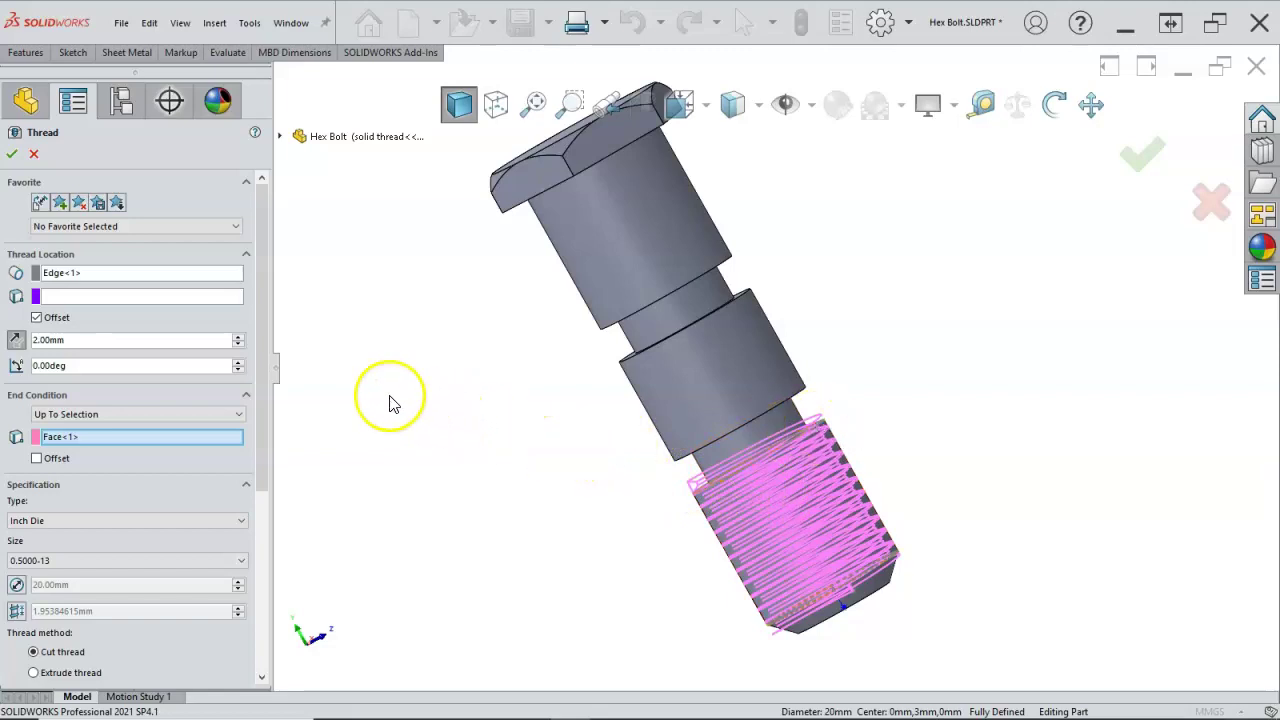
left_click_drag(263, 392, 260, 478)
Set the thread type to Metric Die with size M20x2.0
left_click(225, 399)
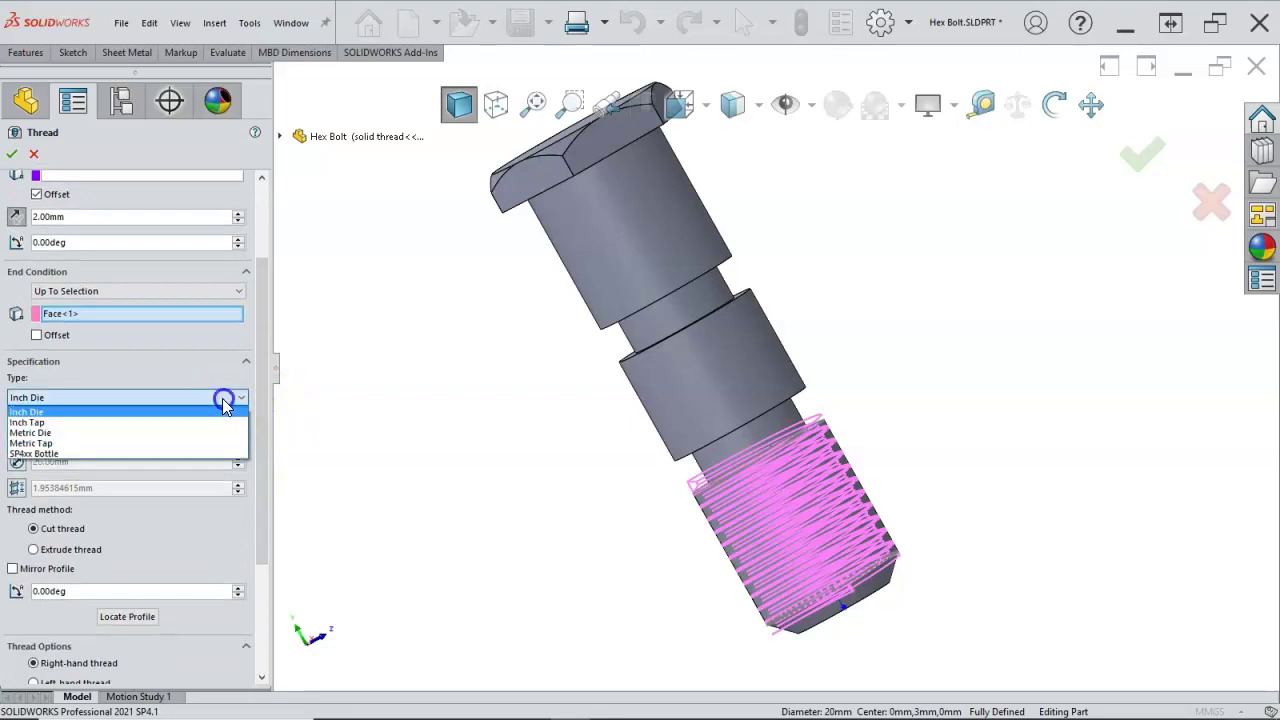
left_click(108, 437)
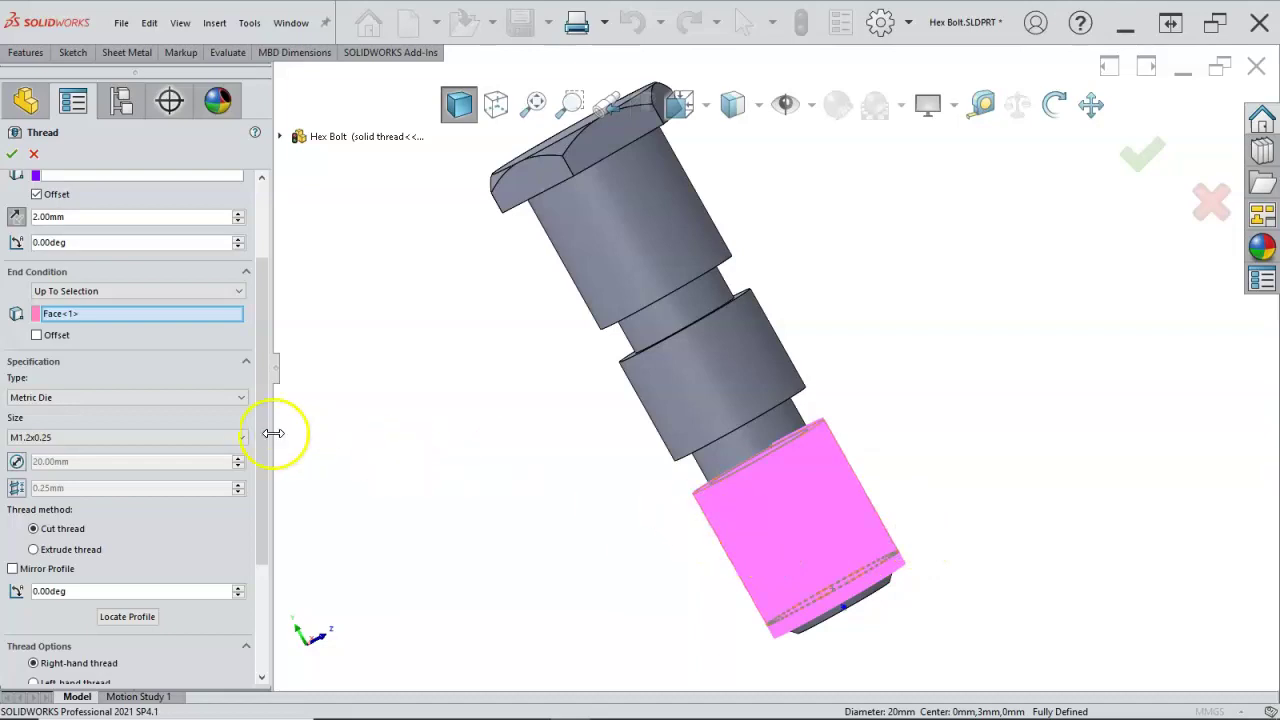
left_click(192, 435)
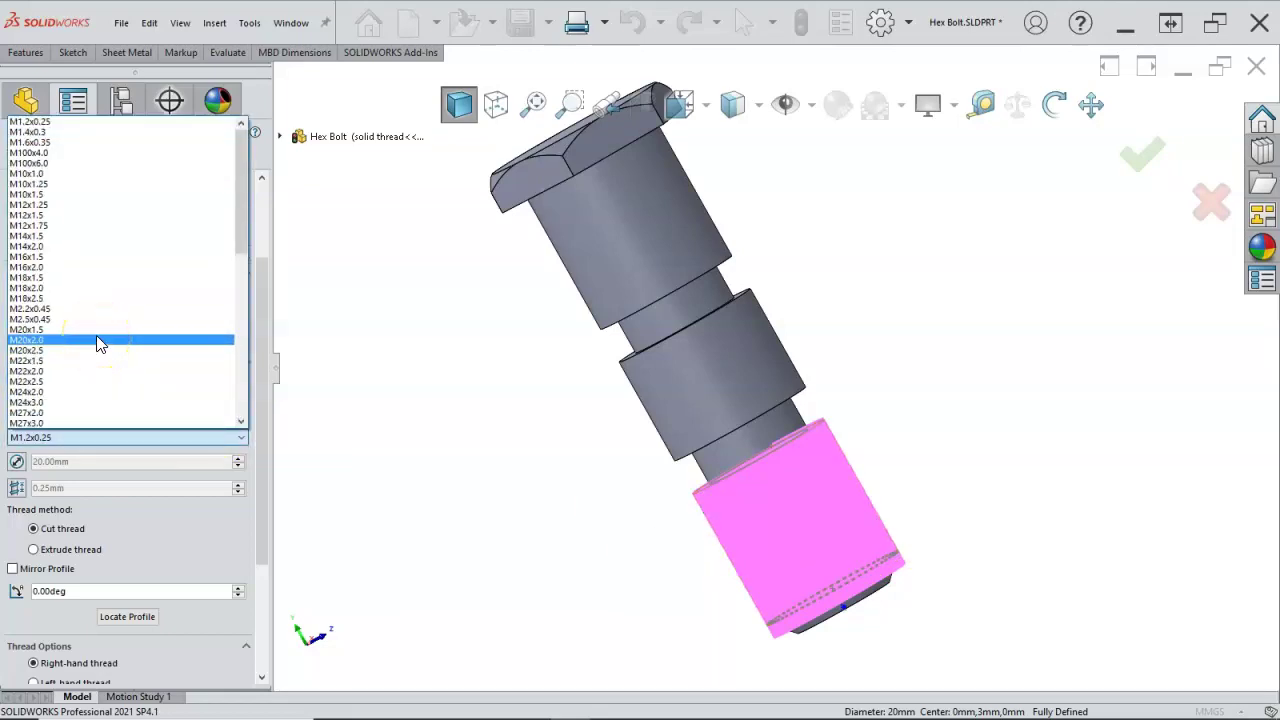
left_click(100, 340)
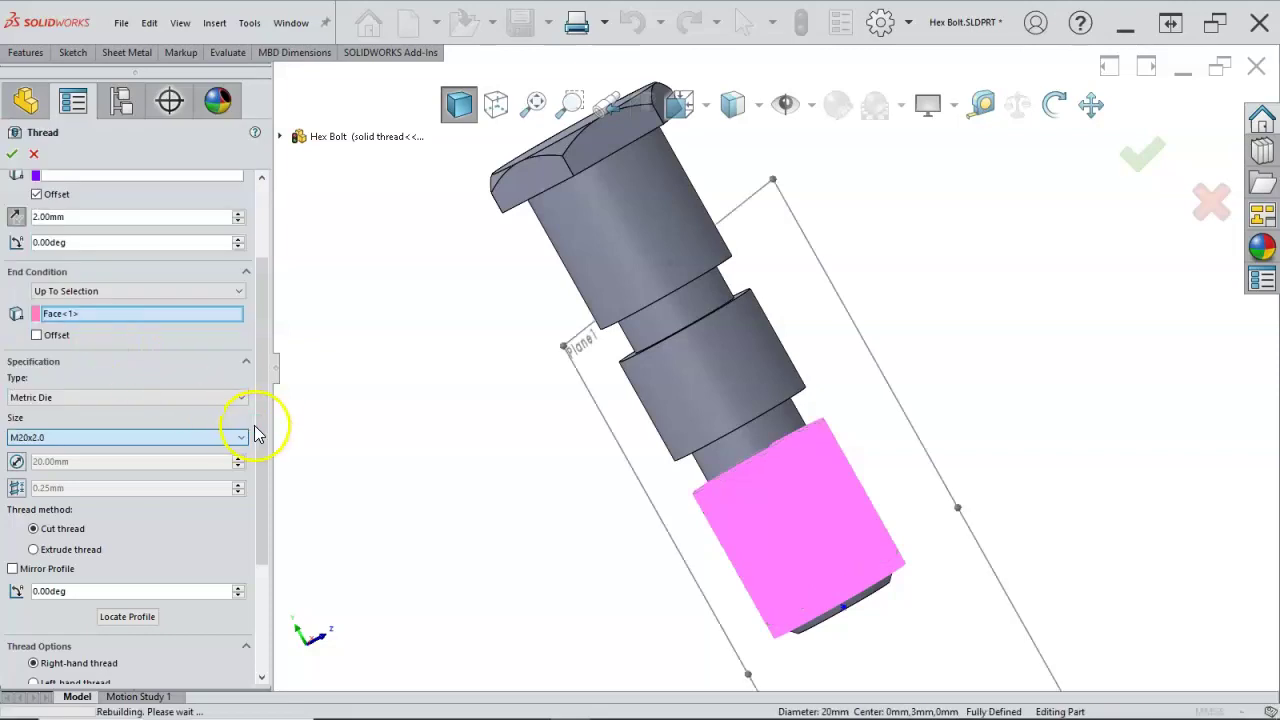
left_click_drag(255, 433, 265, 551)
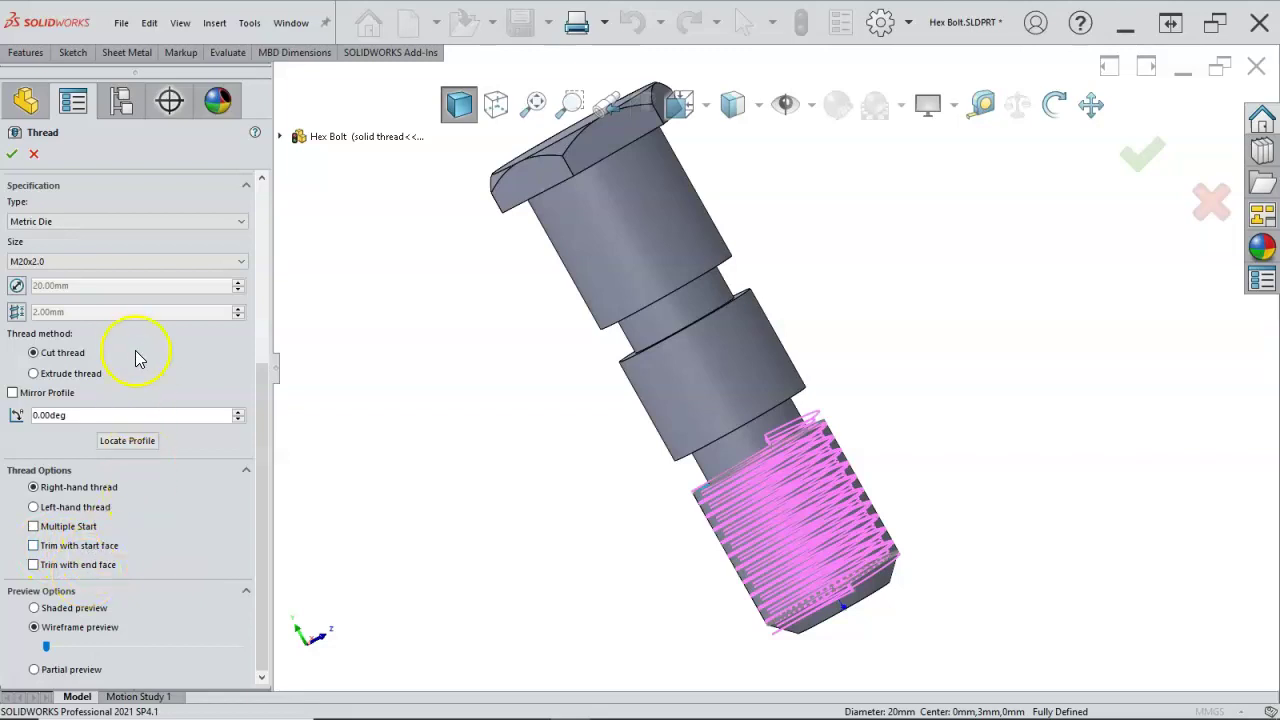
left_click(14, 155)
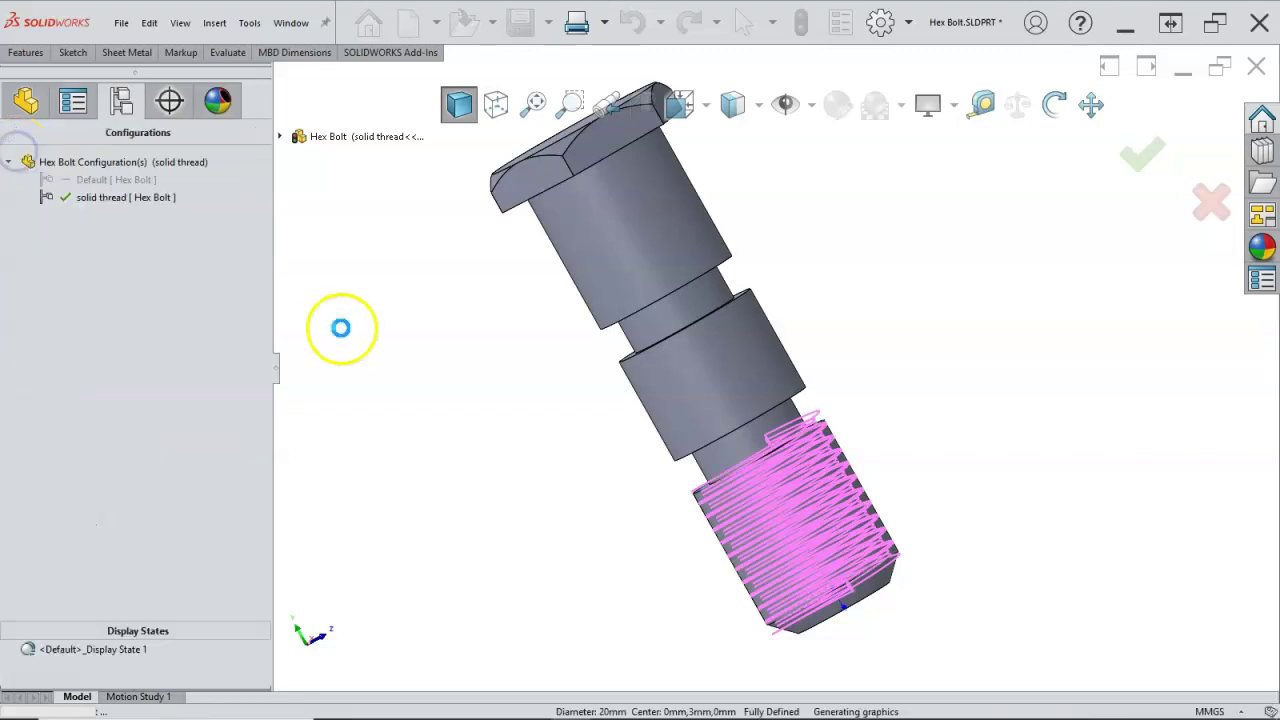
key("ctrl+1")
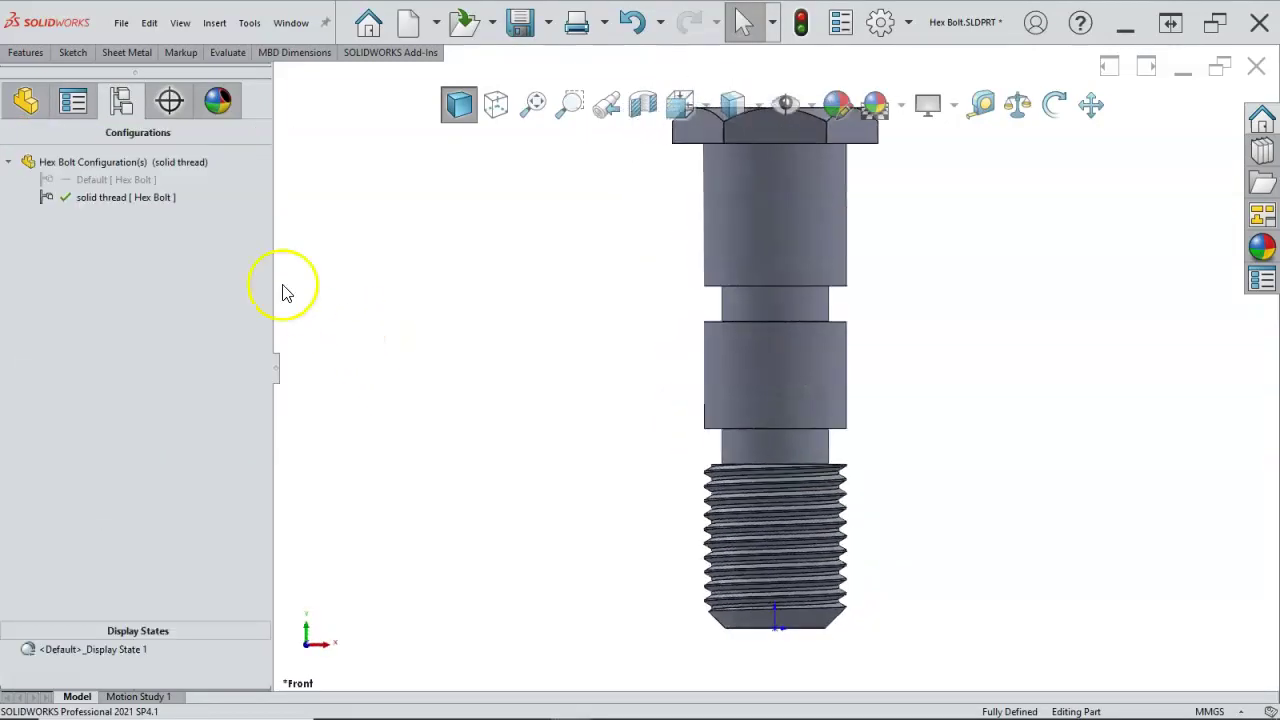
double_click(112, 180)
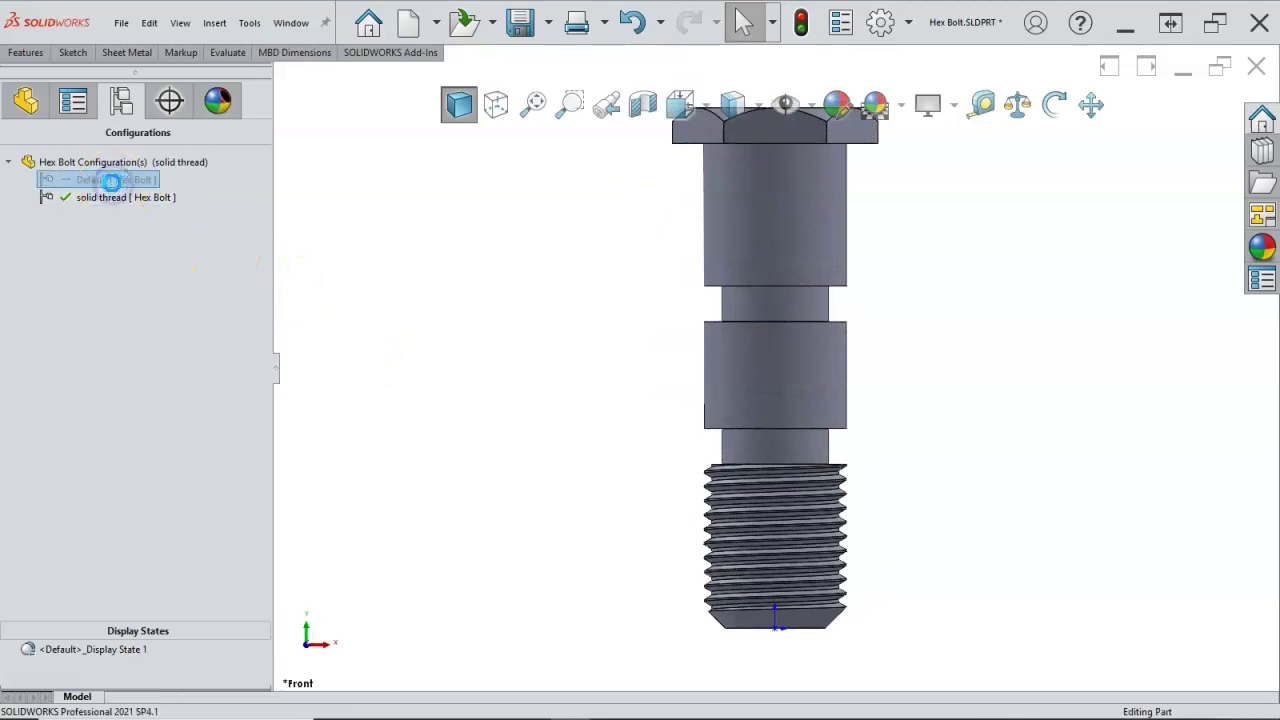
double_click(118, 197)
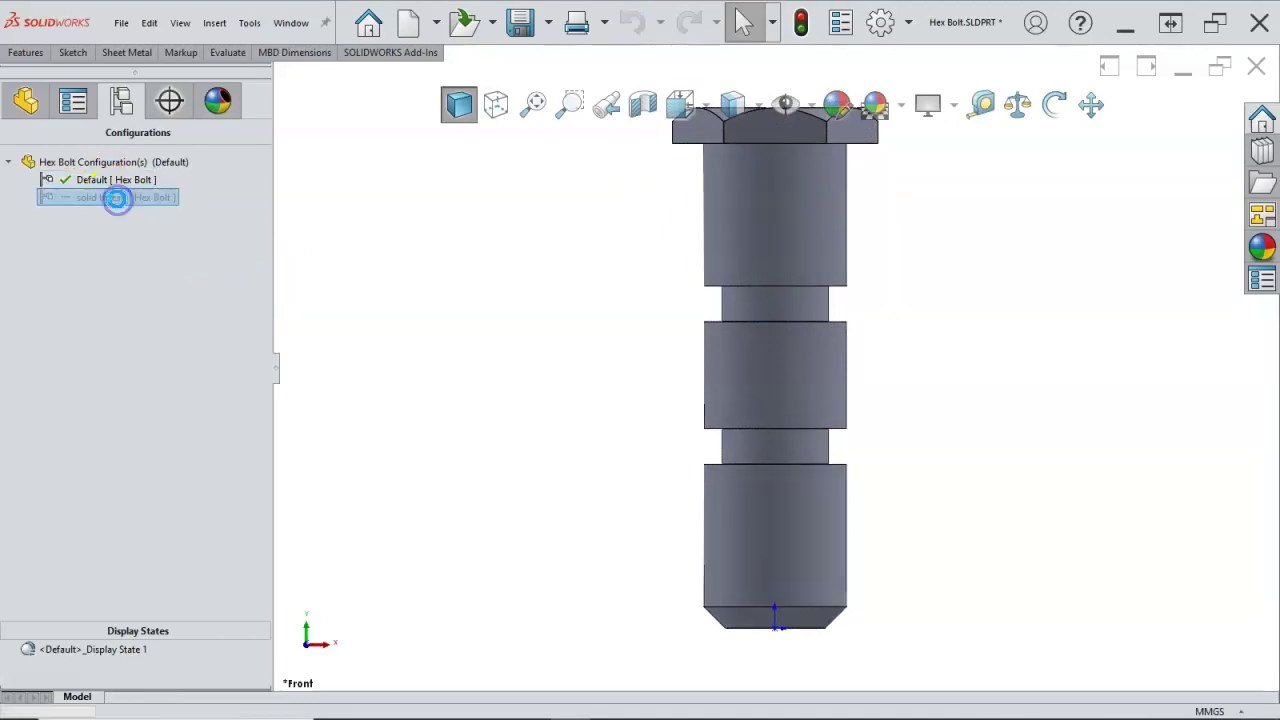